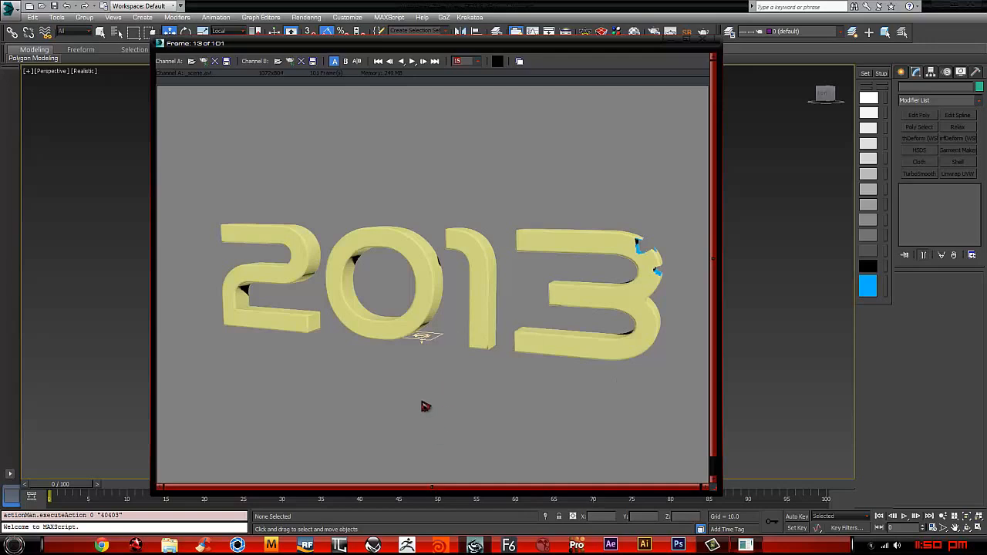
Step: Play the finished 2013 text animation preview and close its window
click(422, 60)
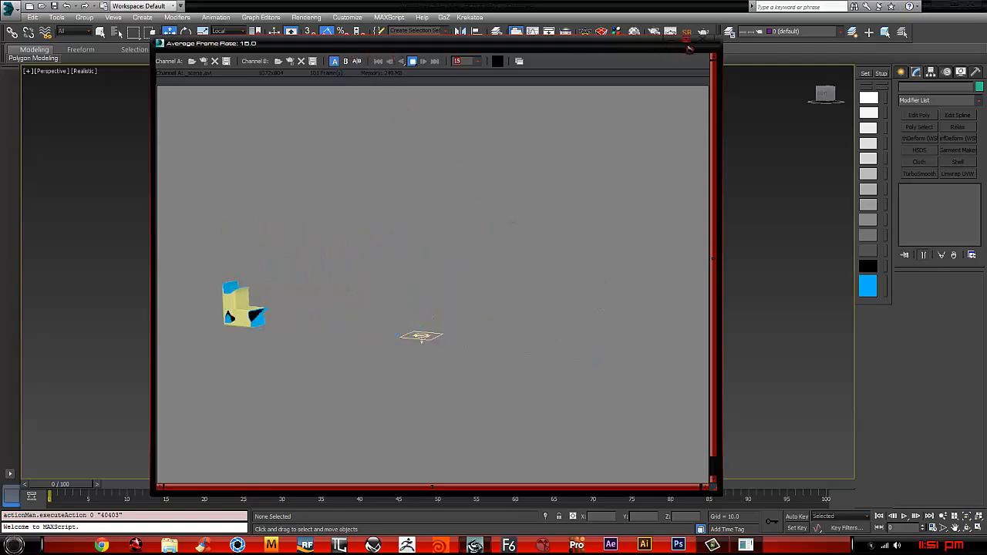
click(703, 48)
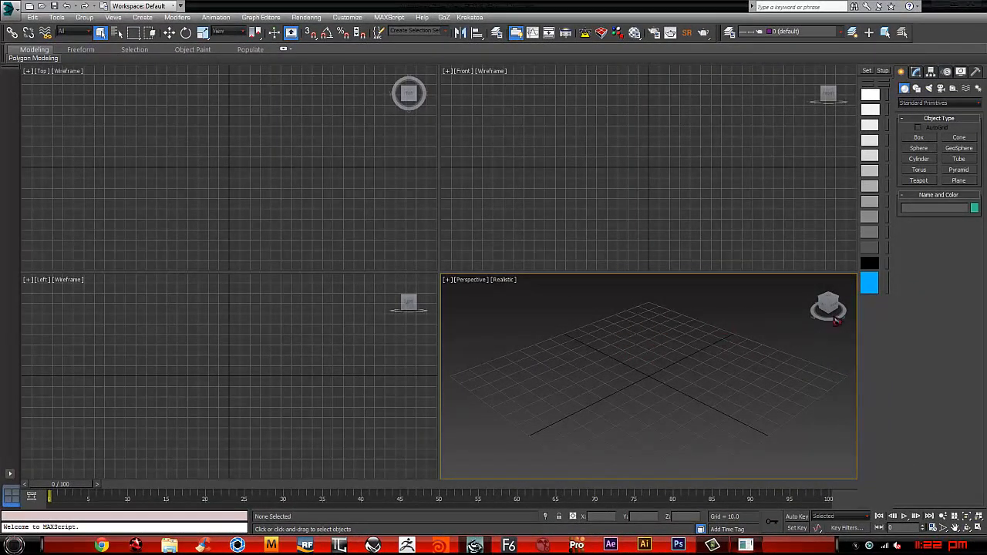
Step: Hide the command panel and create a text shape with size 100 near the origin in the Front viewport
key(ctrl+x)
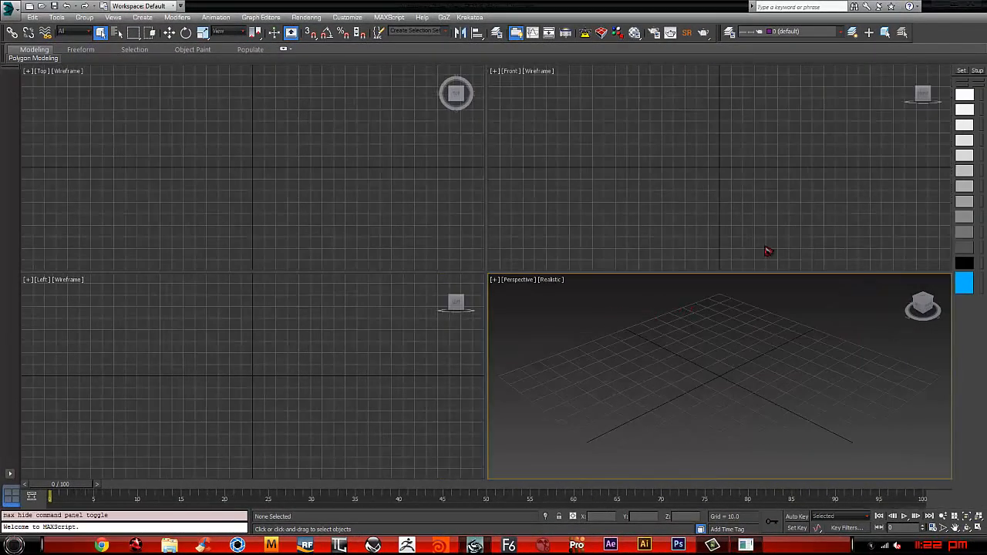
click(740, 219)
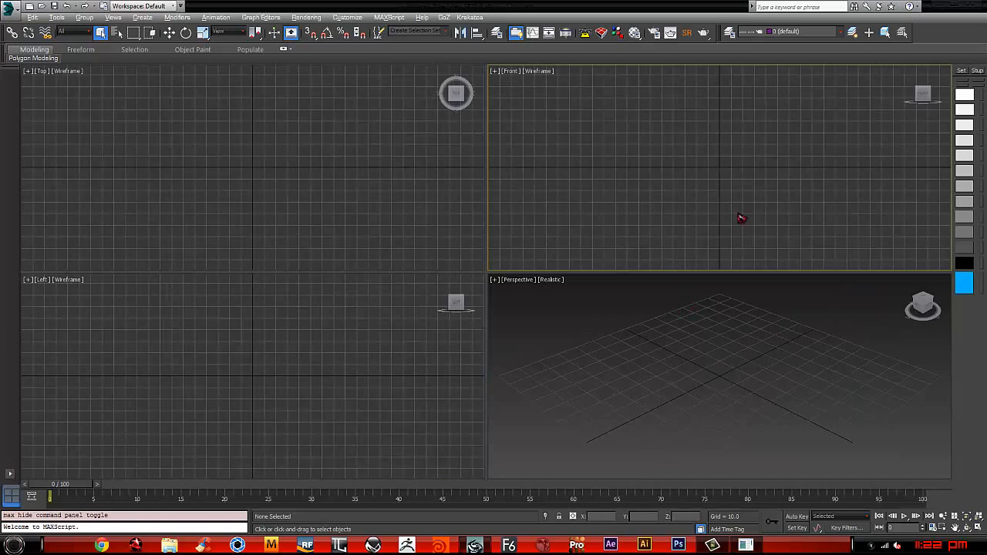
key(Tab)
key(Return)
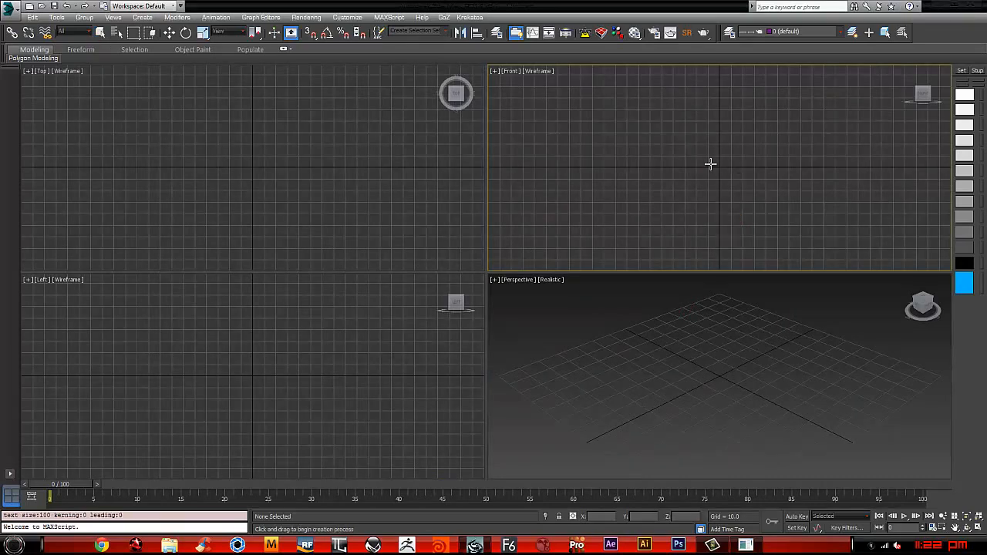
click(716, 167)
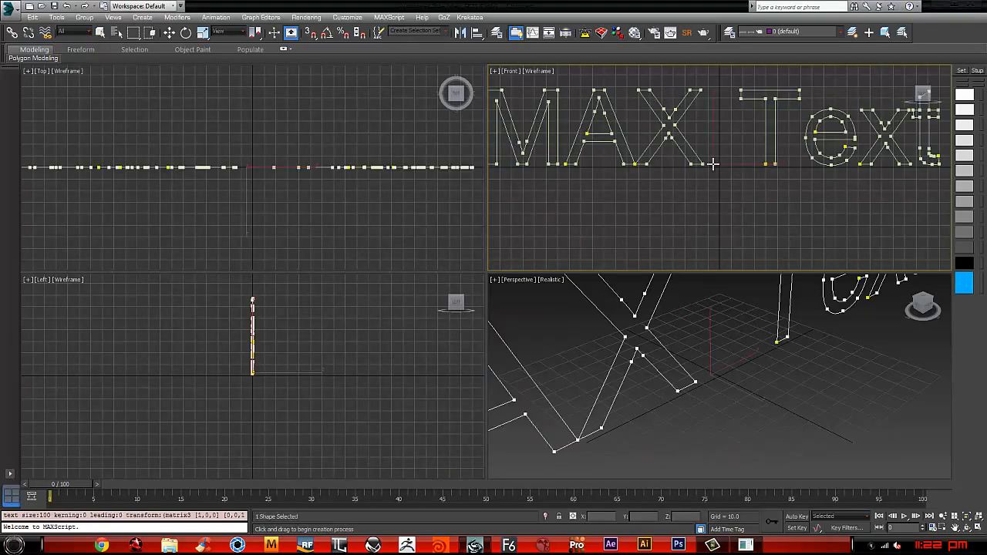
Step: Maximize the Perspective viewport and change the text shape's content to 2013
middle_click(700, 348)
key(alt+w)
scroll(606, 281, down, 4)
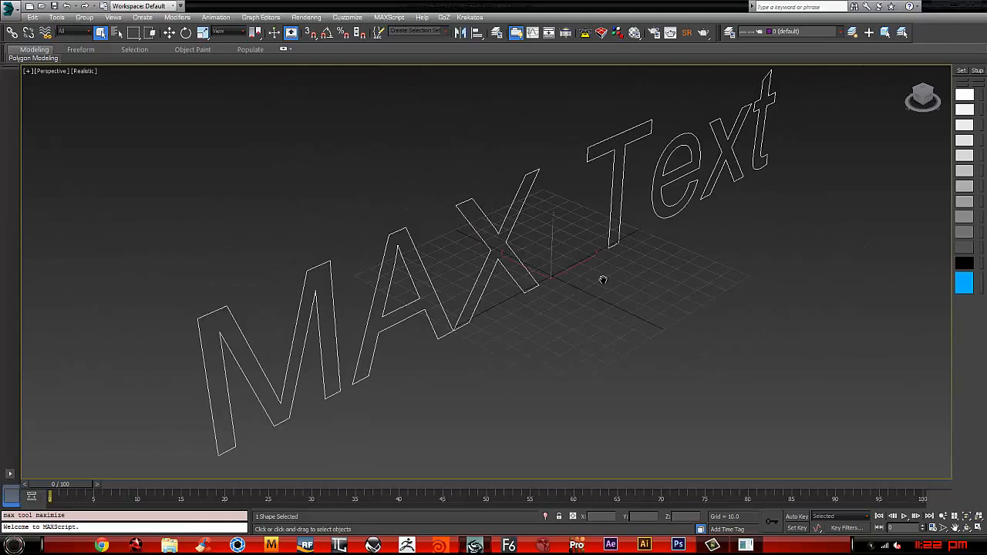
scroll(603, 279, down, 3)
middle_drag(603, 279, 669, 315)
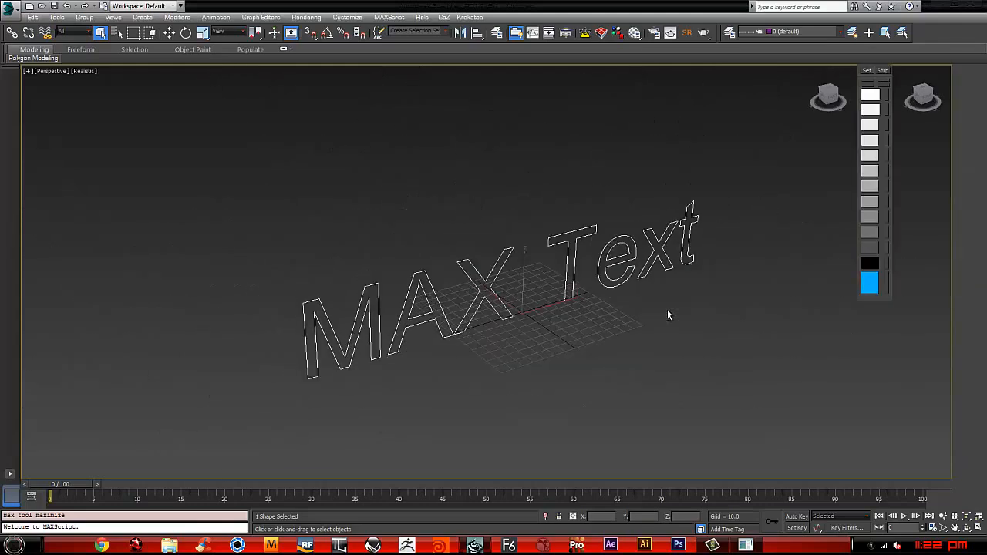
click(917, 72)
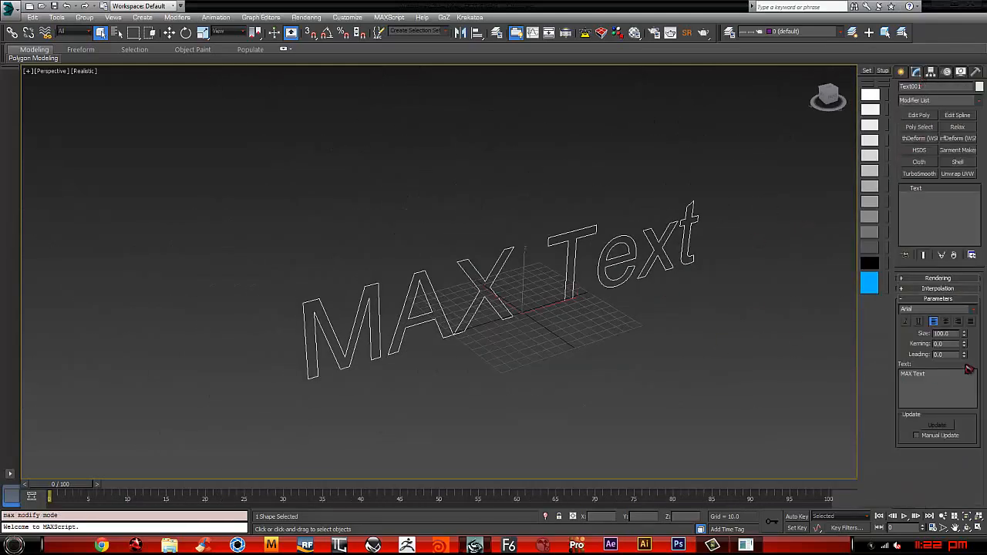
drag(934, 378, 809, 369)
text(2013)
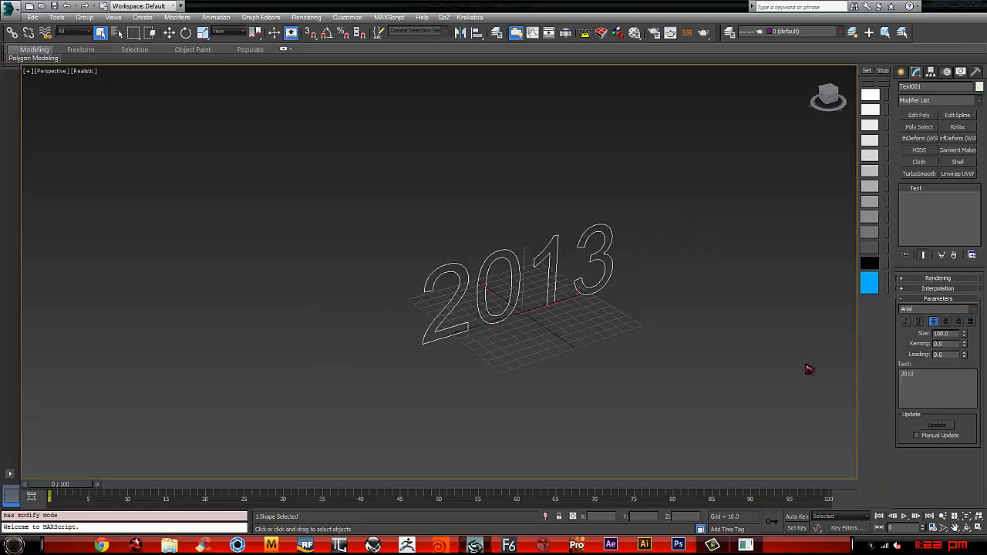
Step: Set the 2013 text's font to Good Times
click(972, 314)
click(974, 312)
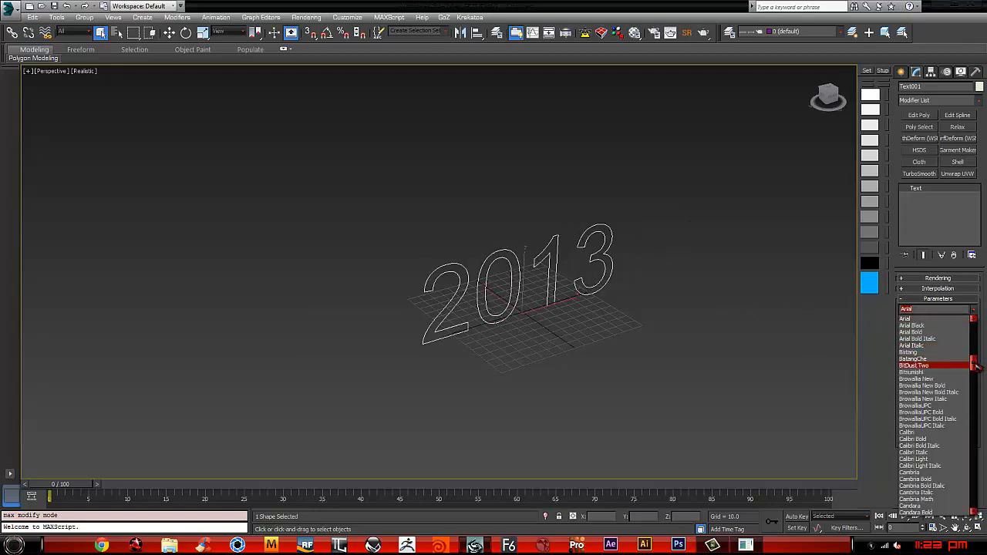
drag(976, 367, 968, 421)
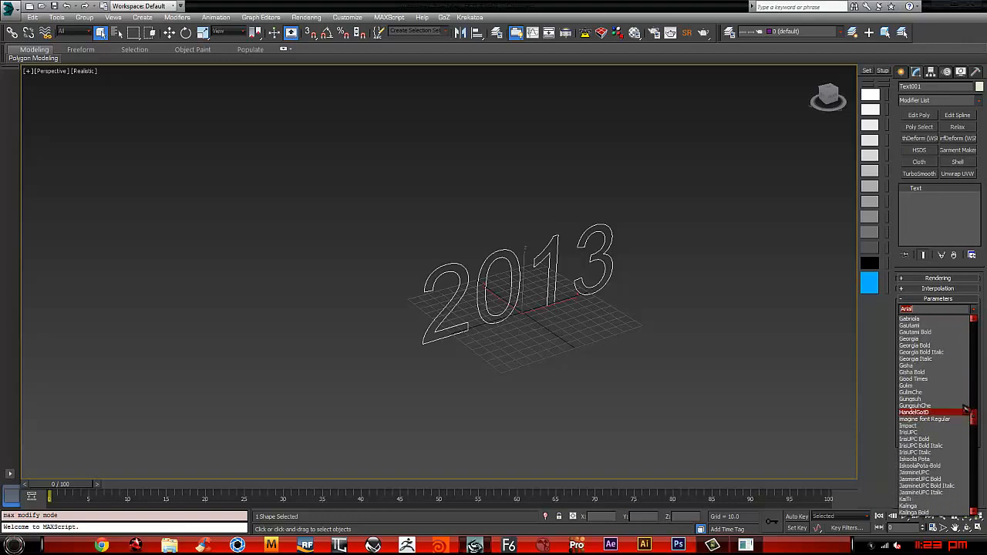
click(930, 379)
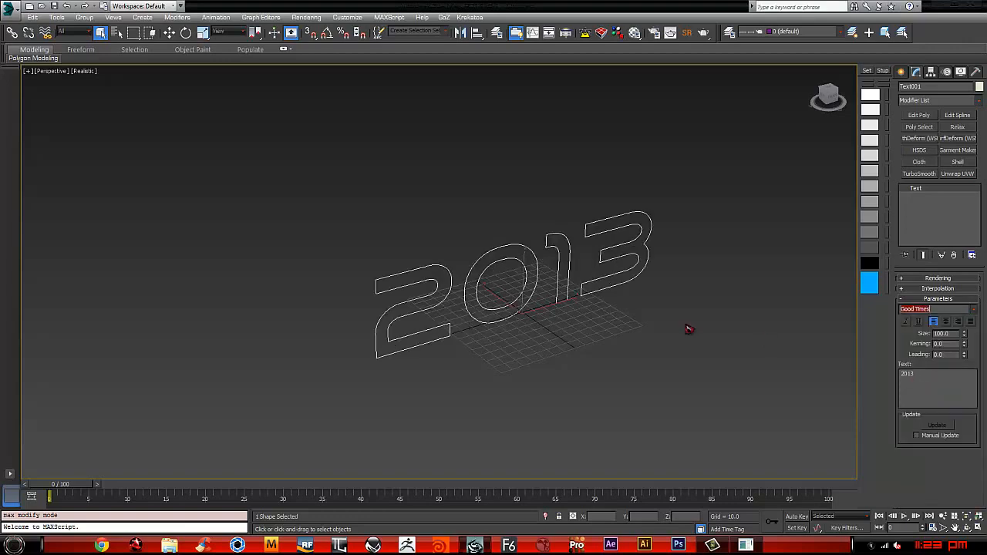
alt+middle_drag(682, 301, 499, 307)
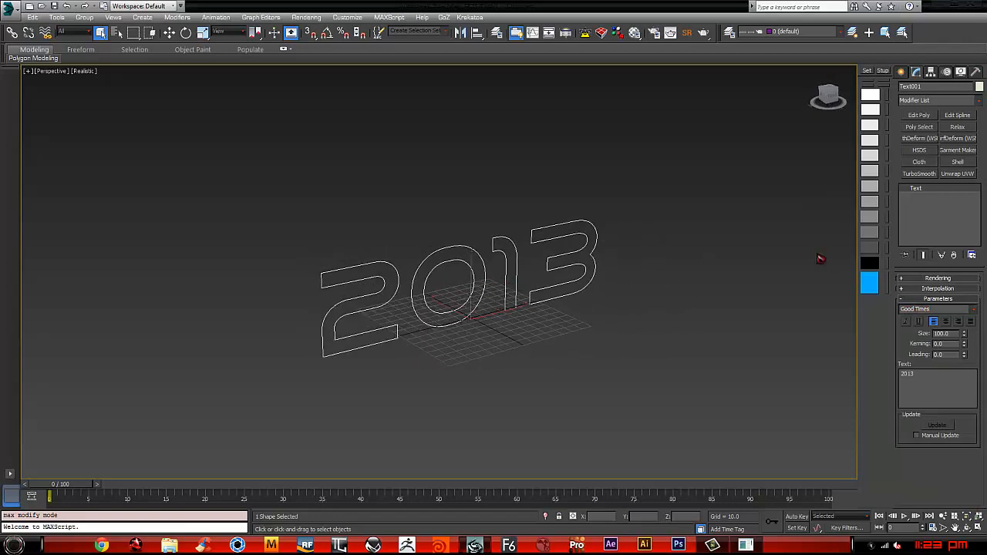
Step: Hide the command panel and apply an Extrude modifier to the 2013 text
click(900, 72)
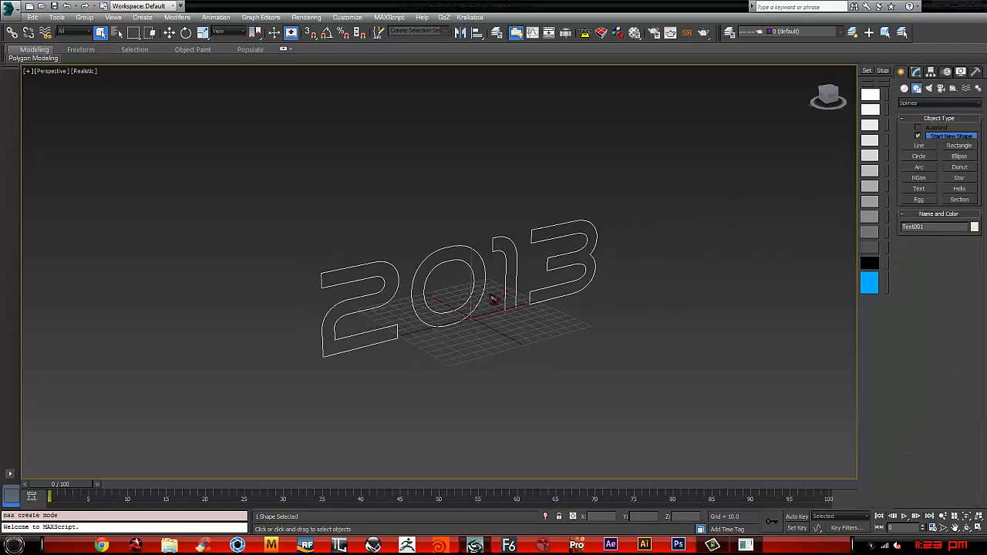
middle_drag(398, 317, 412, 327)
key(y)
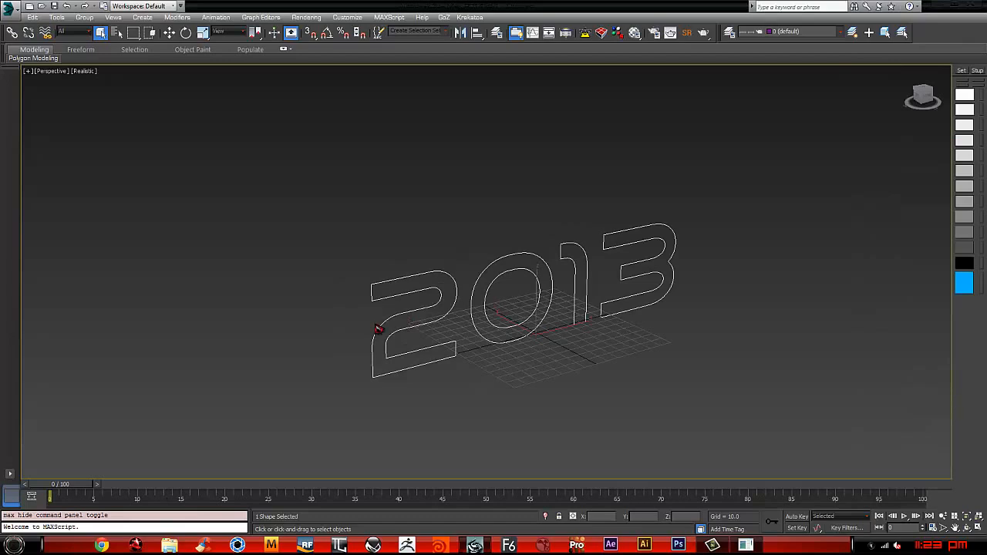
key(alt)
key(Tab)
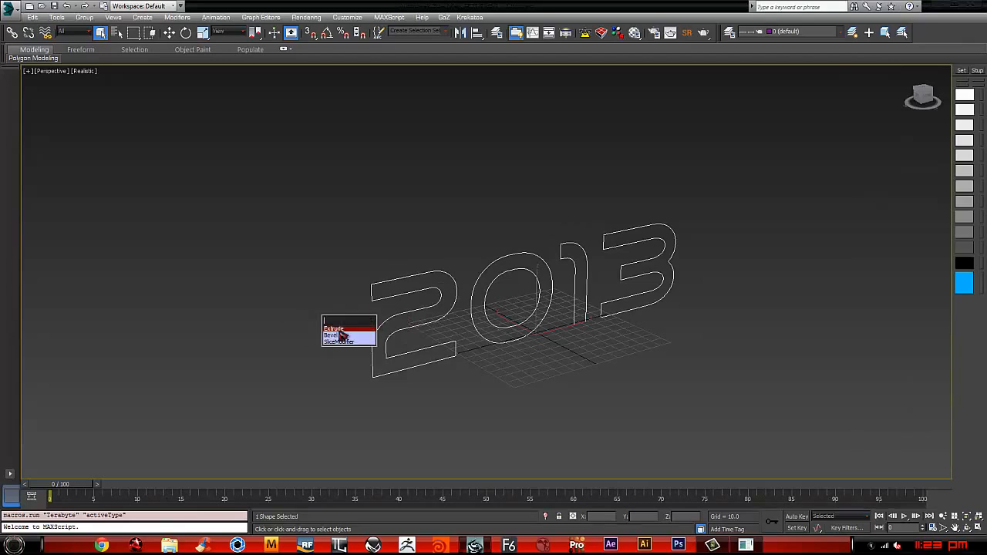
key(Return)
alt+middle_drag(717, 327, 617, 306)
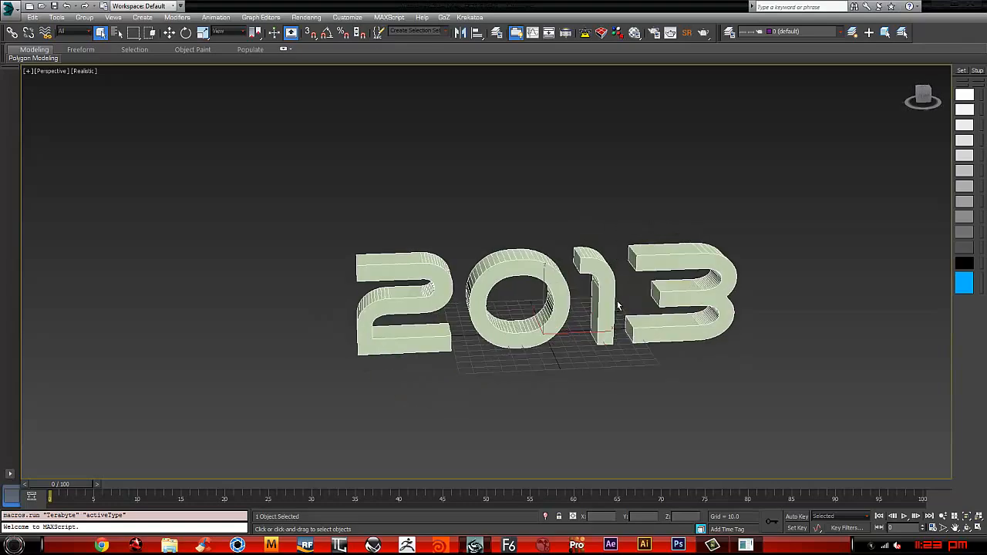
Step: Show the extruded text's modifier parameters and set the Extrude amount to 15
right_click(551, 262)
mouse_move(590, 354)
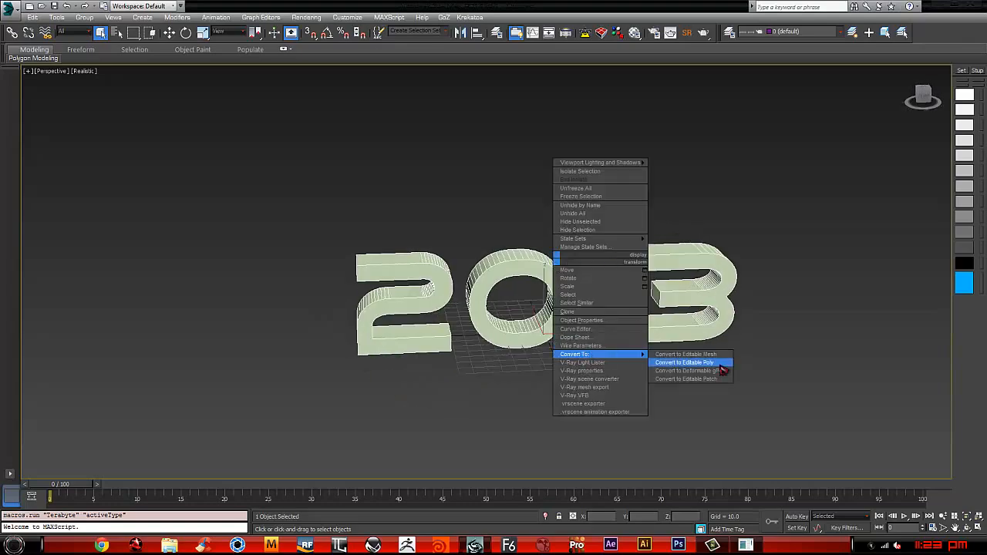
alt+middle_drag(749, 242, 631, 231)
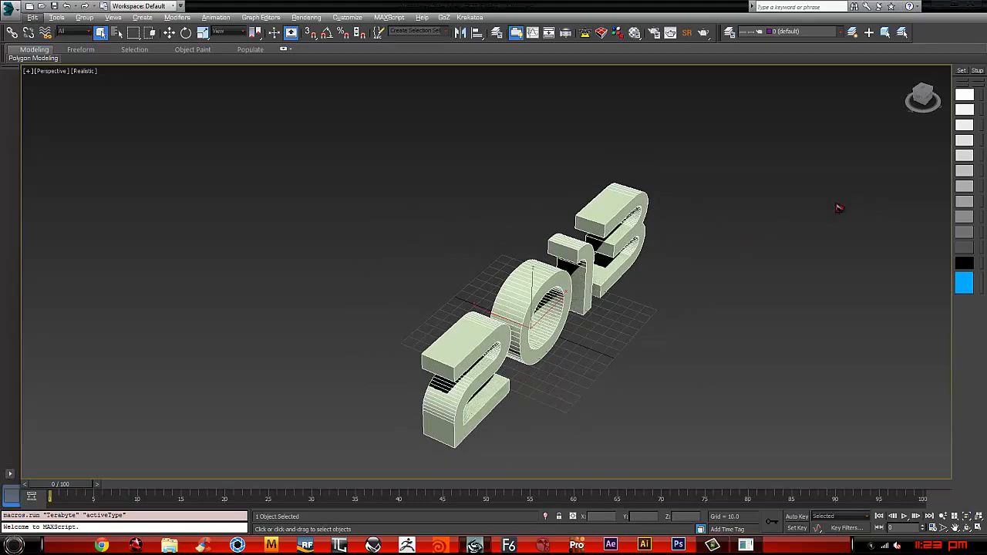
key(alt+c)
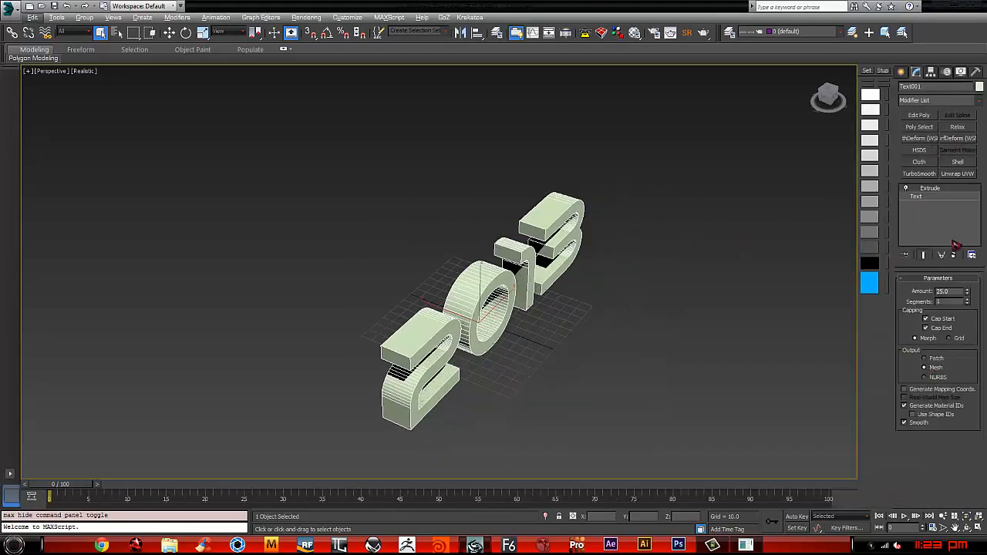
drag(968, 292, 972, 307)
Step: Convert the extruded 2013 text to an Editable Poly
alt+middle_drag(580, 270, 532, 282)
scroll(525, 283, up, 4)
right_click(551, 245)
mouse_move(591, 335)
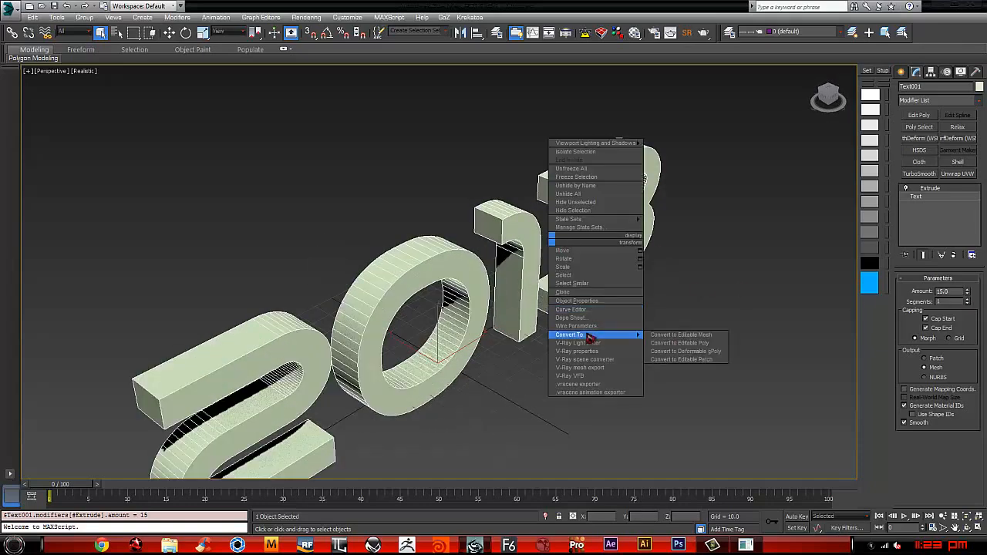
click(701, 348)
Step: Select the side polygons of all digits in the Top view and invert the selection to get their front and back faces
alt+middle_drag(591, 337, 532, 283)
key(t)
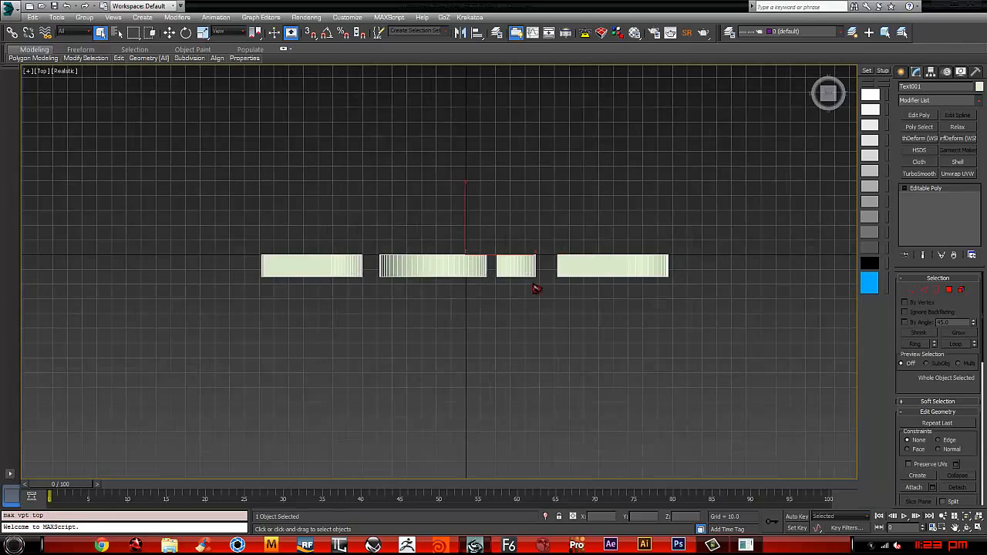
key(4)
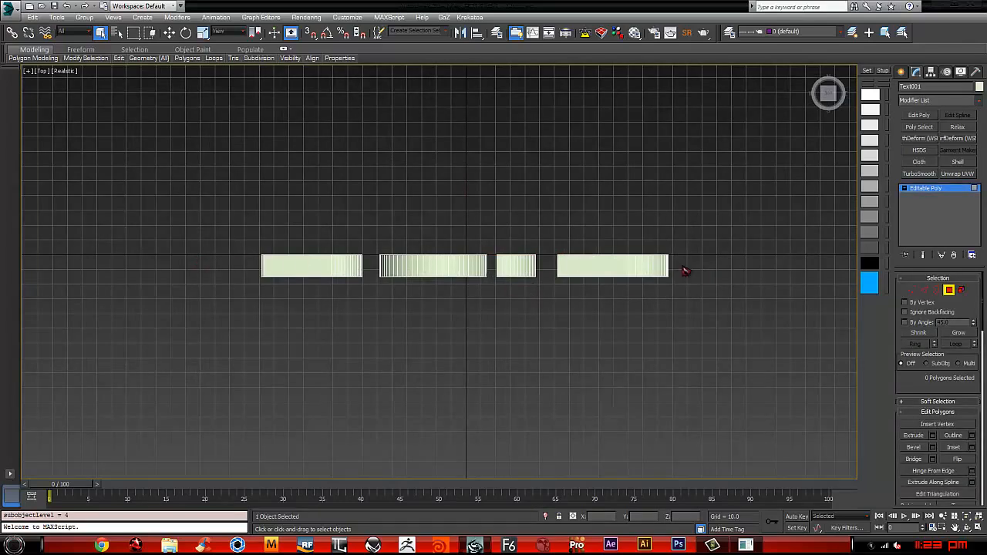
drag(686, 271, 271, 273)
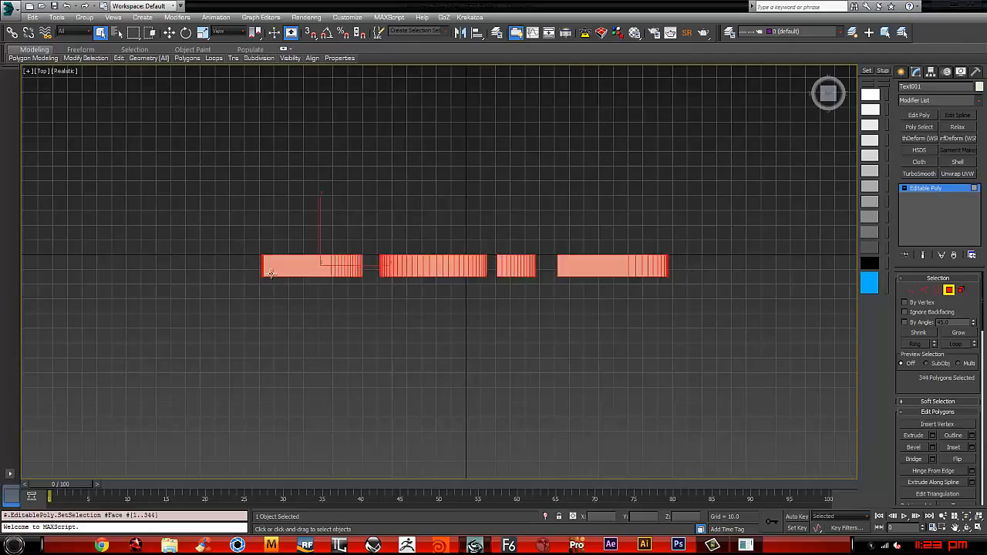
alt+middle_drag(489, 303, 523, 185)
key(ctrl+i)
scroll(520, 260, up, 6)
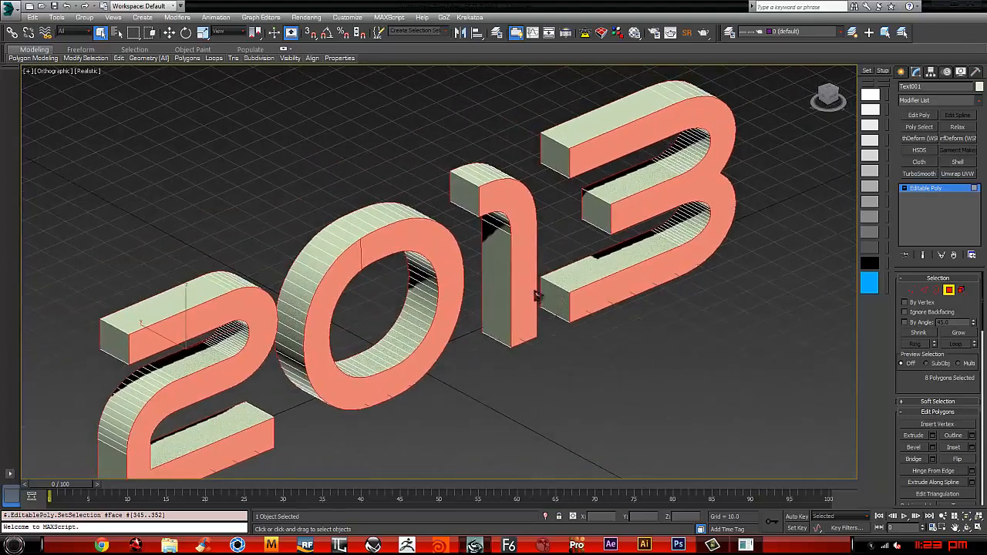
Step: Convert the face selection to edges and add the corner edges across the thickness of the digit 1
right_click(562, 210)
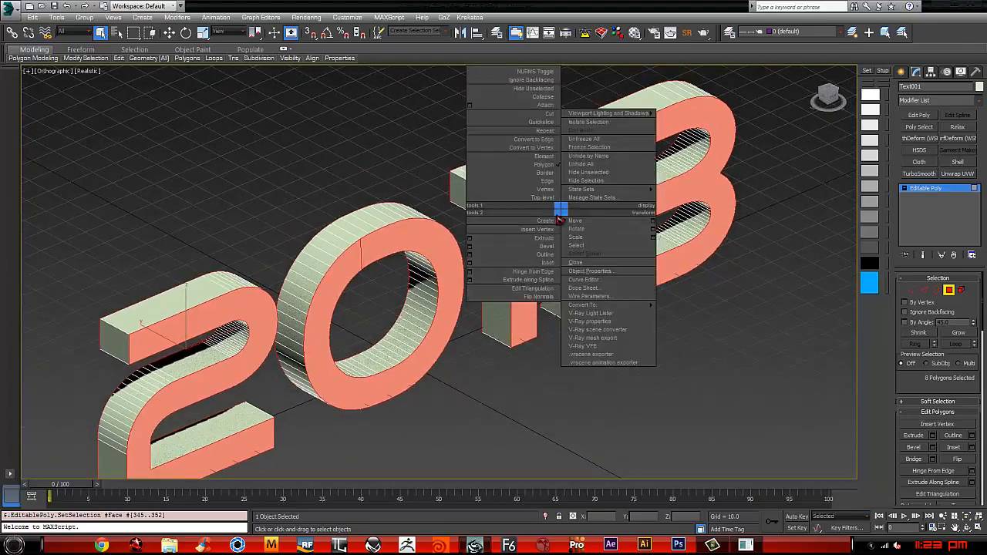
click(542, 145)
alt+middle_drag(503, 187, 515, 230)
scroll(467, 233, up, 3)
middle_drag(451, 261, 462, 295)
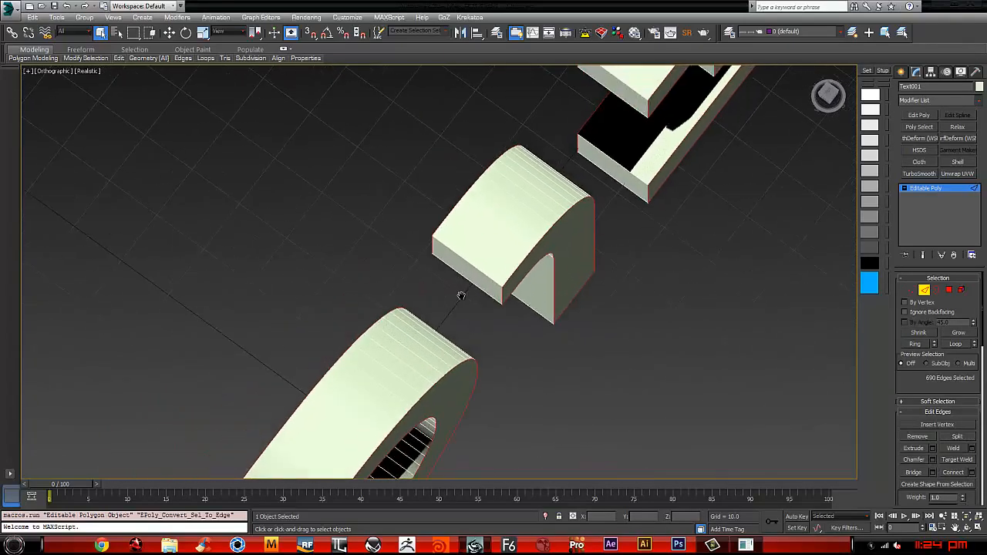
ctrl+drag(488, 268, 489, 268)
middle_drag(534, 261, 505, 339)
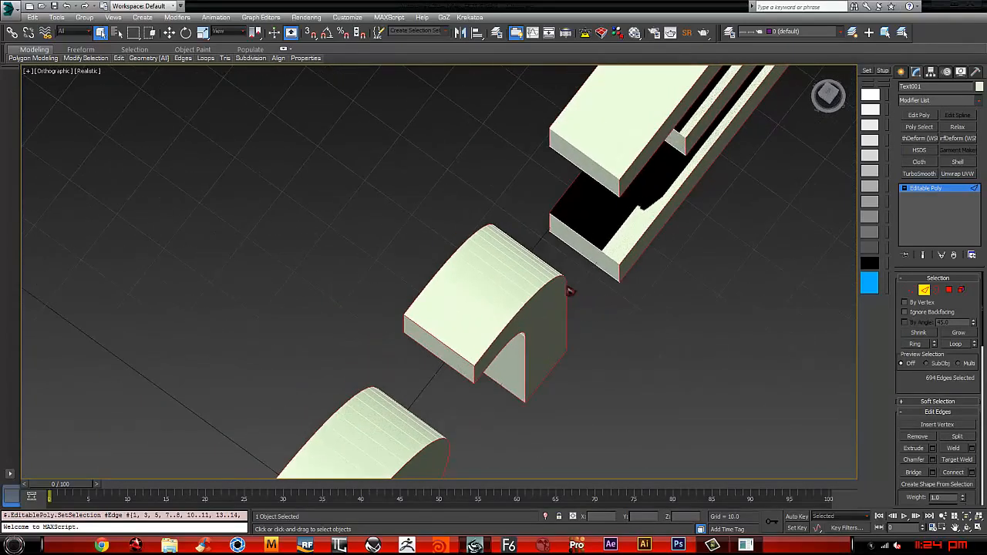
Step: Add the corner edges across the thickness of the digit 3 to the edge selection
ctrl+drag(592, 271, 598, 243)
ctrl+drag(604, 166, 605, 164)
scroll(600, 210, down, 5)
middle_drag(600, 209, 646, 105)
alt+middle_drag(586, 181, 508, 330)
scroll(452, 217, up, 5)
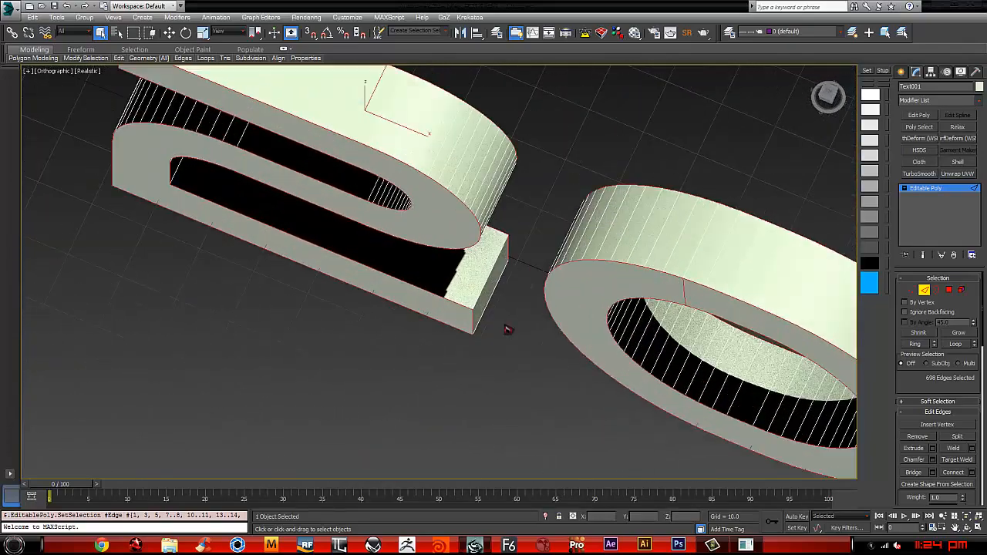
Step: Add the corner edges across the thickness of the digit 2 to the edge selection
ctrl+drag(493, 279, 480, 265)
middle_drag(432, 240, 509, 309)
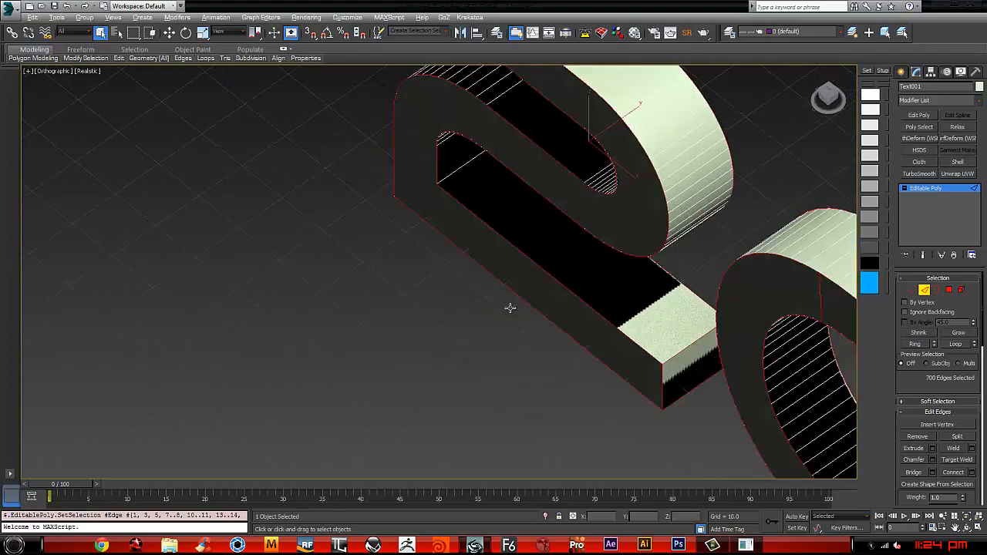
middle_drag(467, 142, 538, 396)
alt+middle_drag(531, 245, 331, 367)
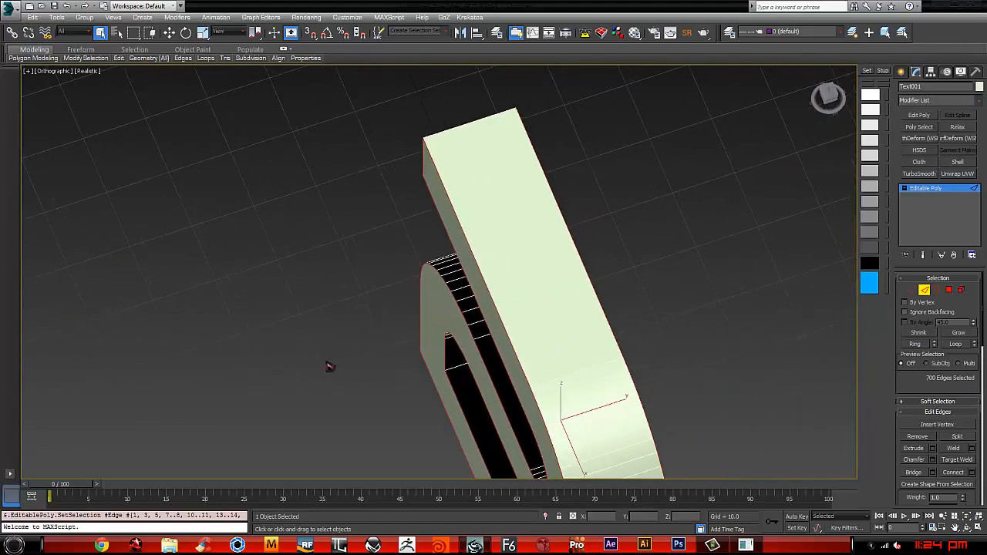
ctrl+drag(461, 115, 465, 176)
alt+middle_drag(419, 187, 533, 95)
Step: In the Front view, remove the seam edges crossing the front and back faces of the 0 from the edge selection
scroll(472, 243, down, 6)
scroll(433, 305, up, 3)
middle_drag(433, 306, 457, 254)
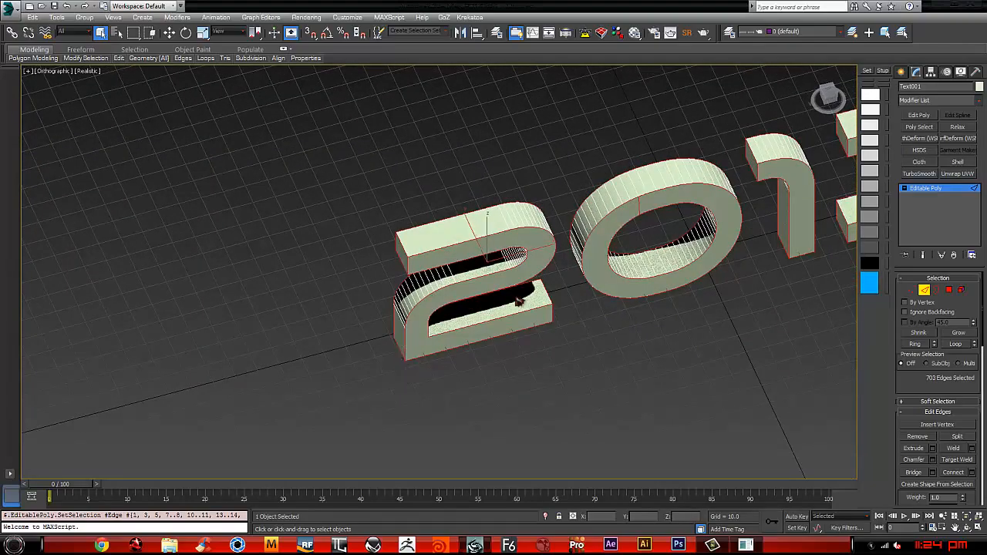
alt+middle_drag(519, 303, 500, 256)
scroll(493, 222, up, 3)
middle_drag(340, 251, 403, 248)
alt+middle_drag(407, 200, 428, 213)
key(f)
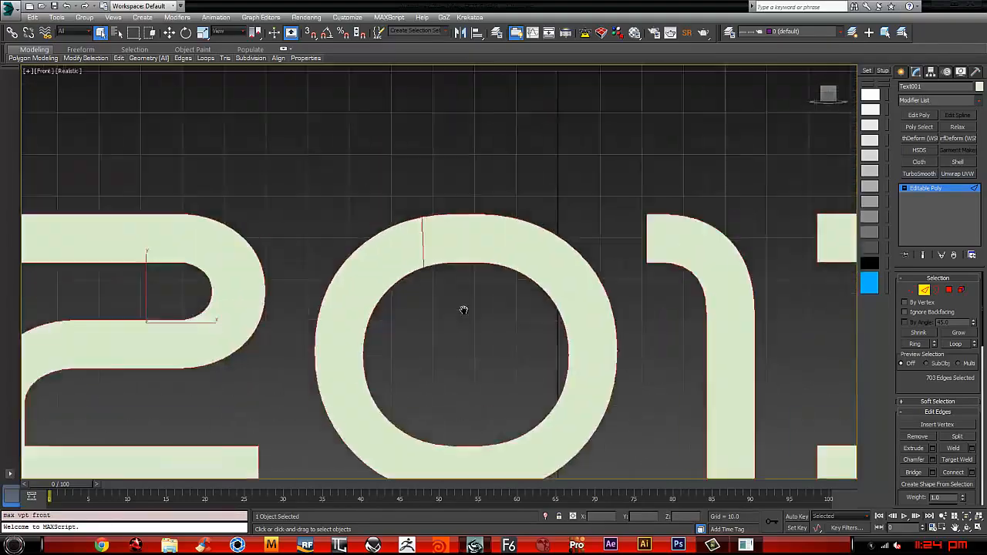
scroll(463, 309, up, 2)
middle_drag(462, 309, 490, 234)
alt+drag(418, 168, 418, 168)
scroll(520, 171, down, 6)
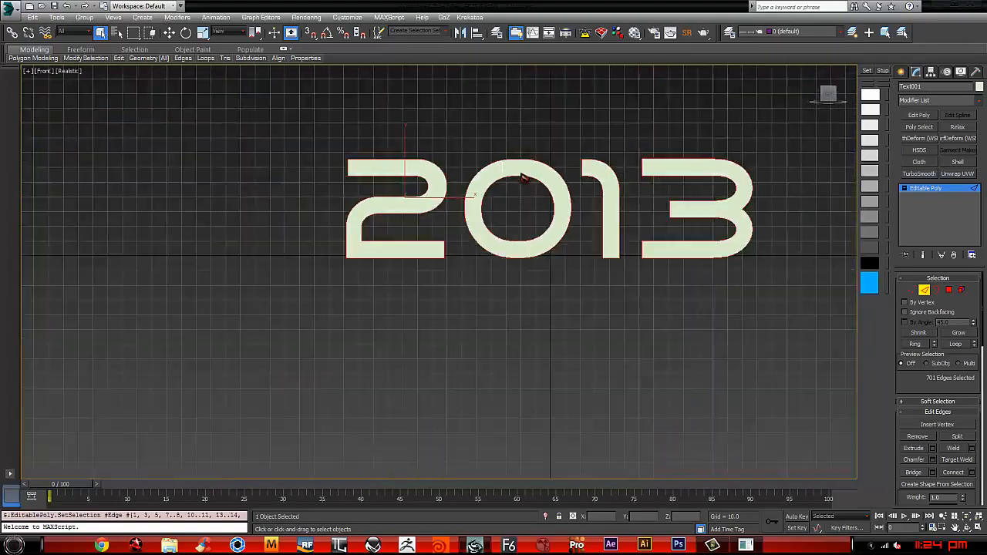
Step: Apply a Quad Chamfer modifier to the selected outline edges of the 2013 text
alt+middle_drag(518, 168, 584, 273)
scroll(552, 169, up, 3)
alt+middle_drag(584, 274, 592, 272)
scroll(606, 274, up, 2)
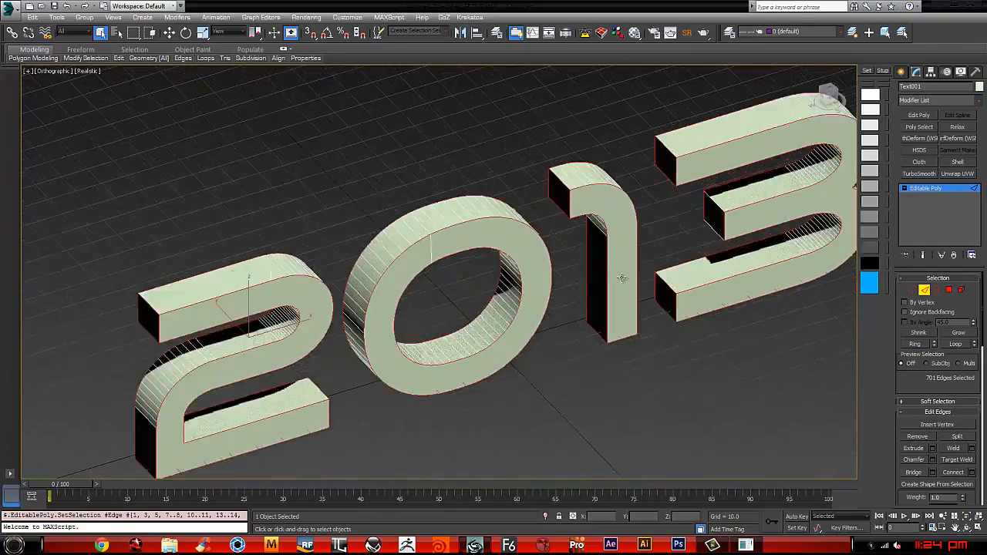
middle_drag(843, 177, 816, 187)
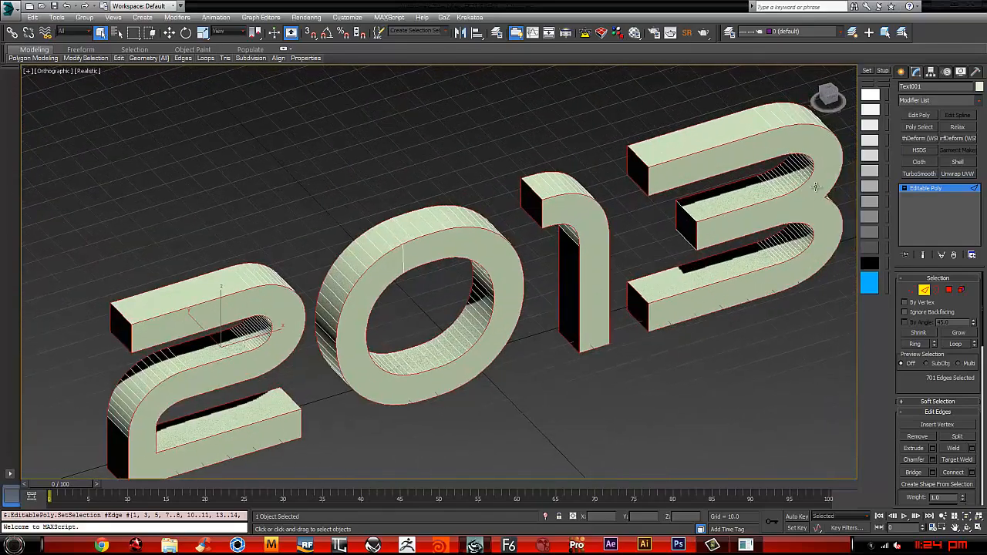
click(979, 103)
drag(982, 139, 982, 331)
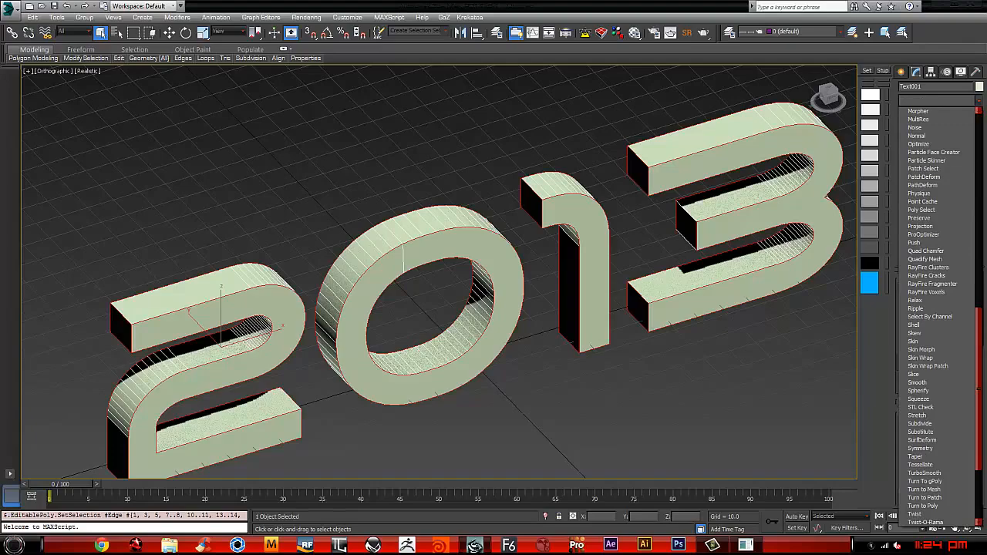
click(932, 252)
alt+middle_drag(817, 231, 782, 227)
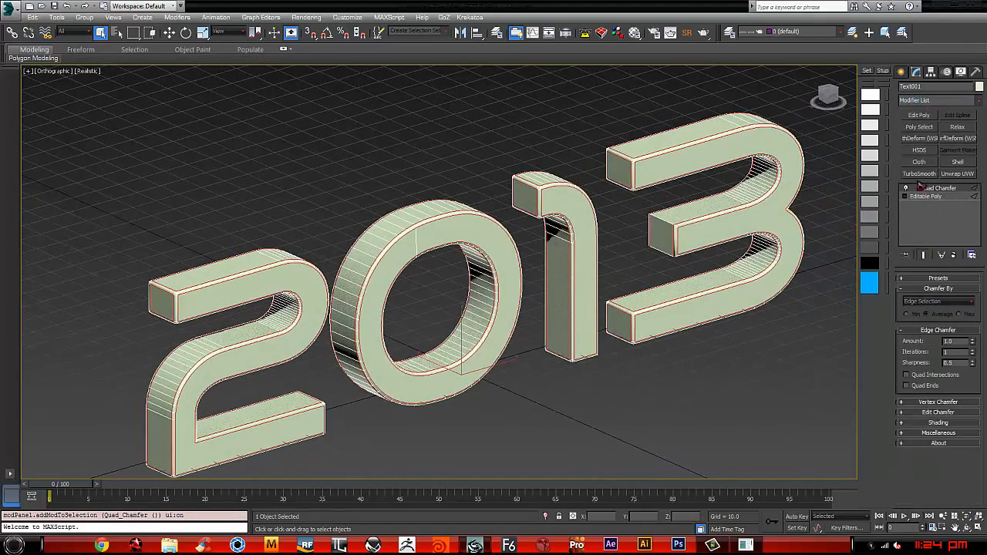
Step: Switch to the Perspective view and collapse the chamfered text to an editable poly
scroll(719, 197, up, 5)
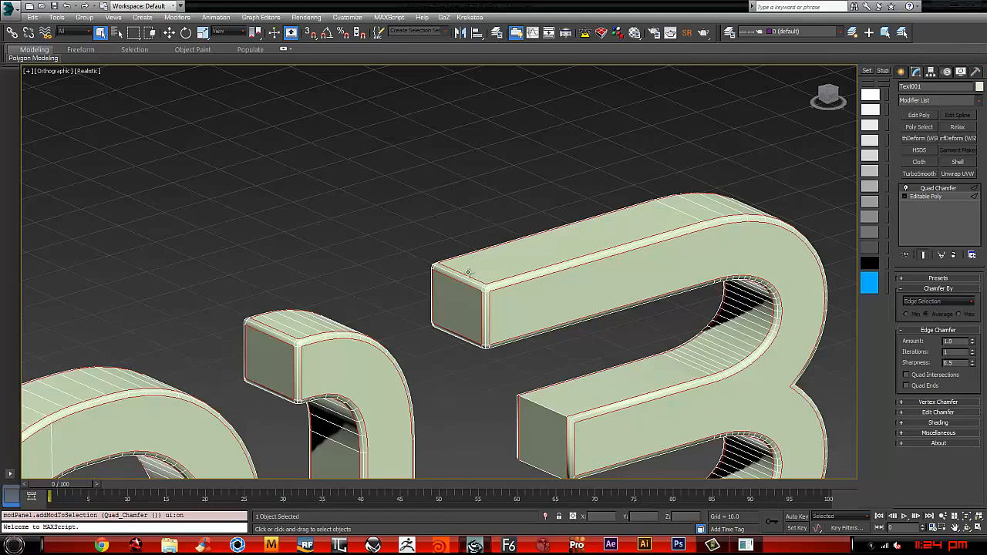
scroll(467, 272, up, 8)
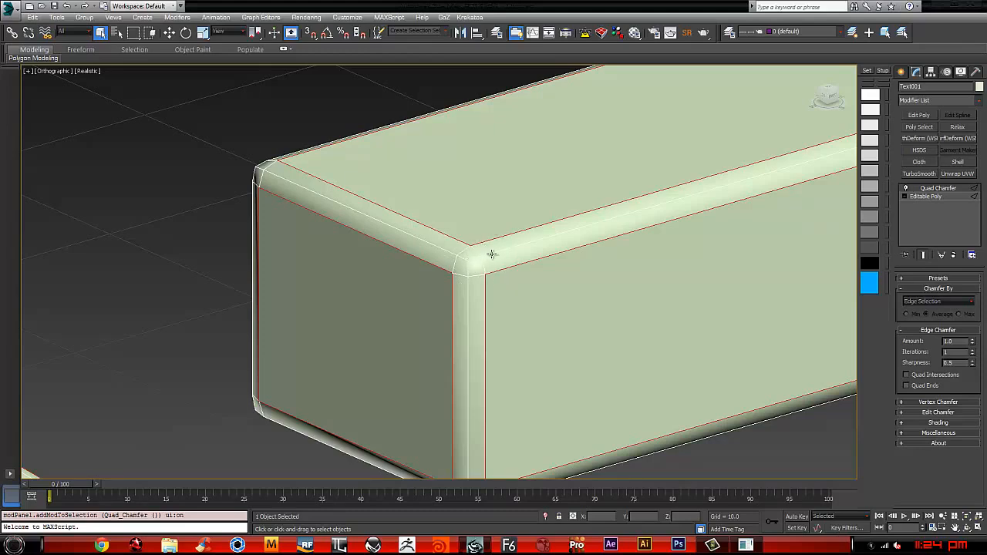
scroll(473, 199, down, 5)
scroll(476, 201, up, 3)
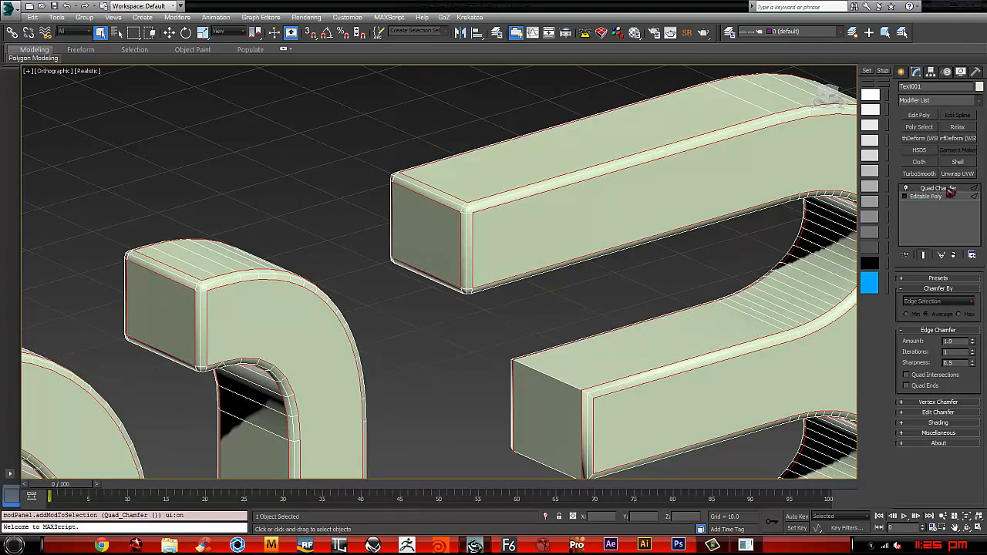
scroll(703, 185, down, 6)
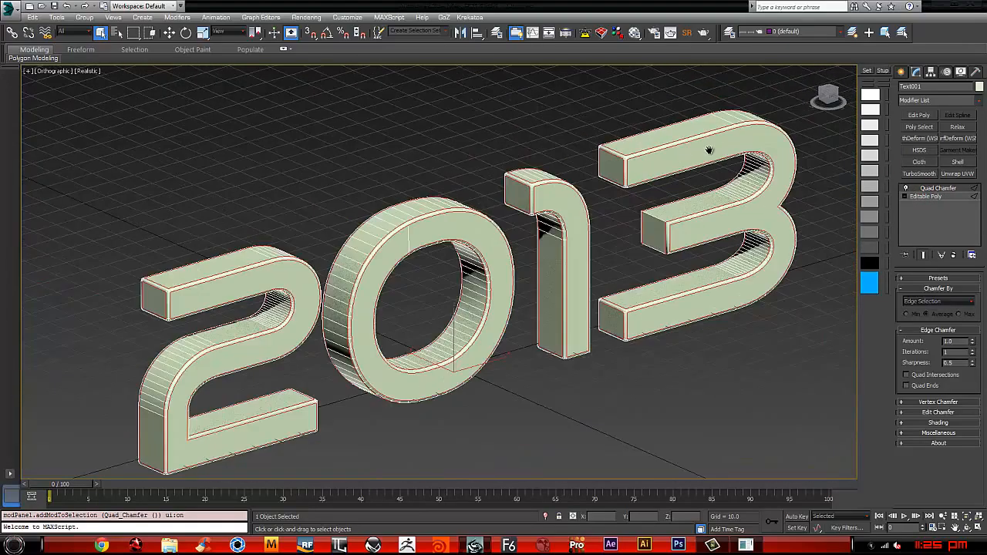
key(p)
scroll(555, 193, down, 3)
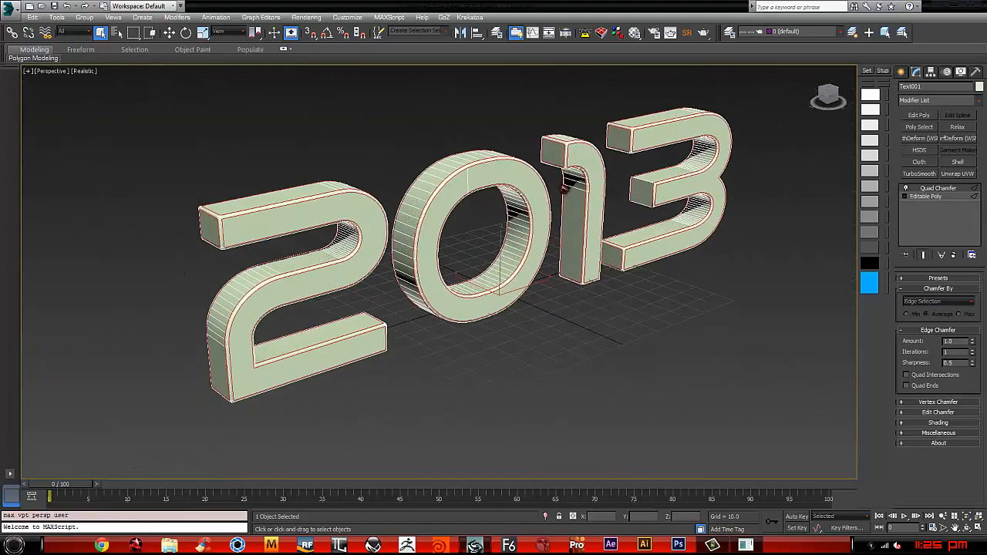
right_click(549, 189)
mouse_move(609, 284)
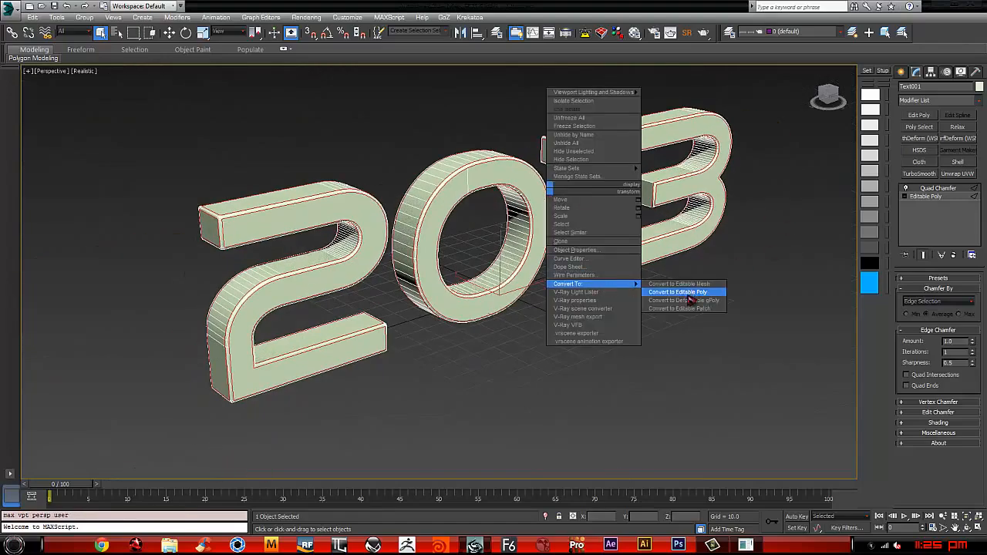
click(702, 293)
mouse_move(642, 225)
alt+middle_down()
mouse_move(613, 229)
mouse_move(639, 230)
alt+middle_up()
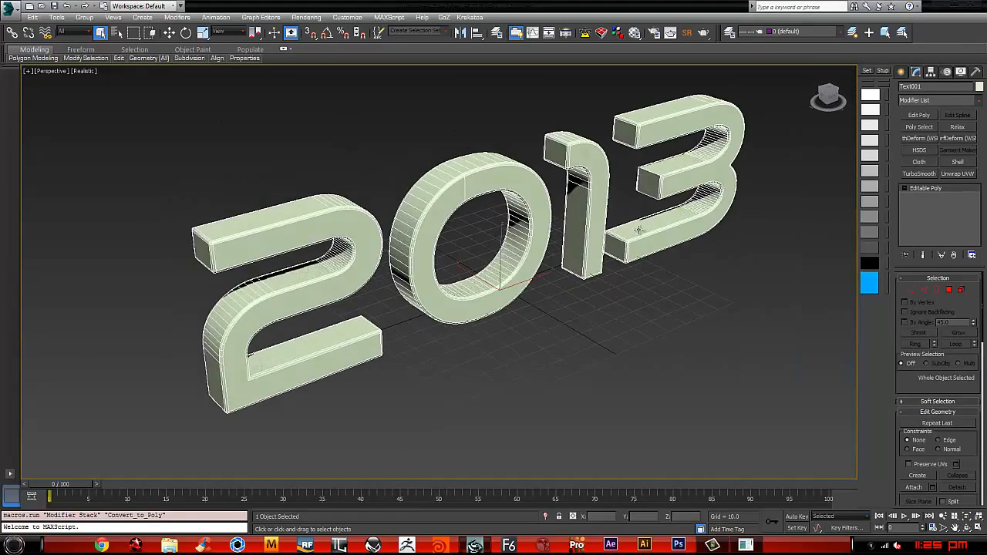
Step: Deselect the text and examine its chamfered edges from another angle, with and without edged faces
click(589, 312)
key(F4)
middle_drag(617, 296, 615, 295)
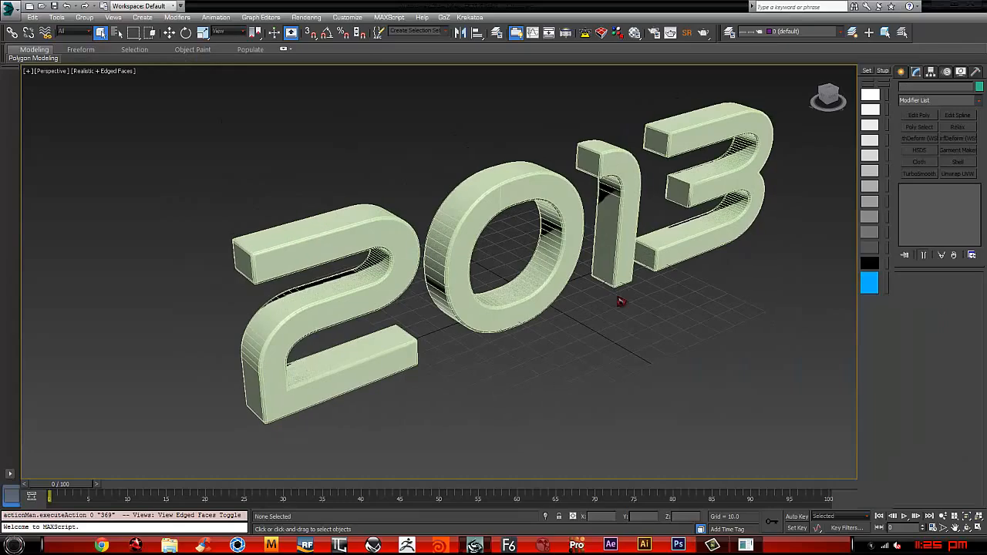
key(F4)
scroll(606, 254, down, 3)
alt+middle_drag(606, 254, 592, 237)
middle_drag(679, 236, 606, 270)
scroll(606, 270, up, 3)
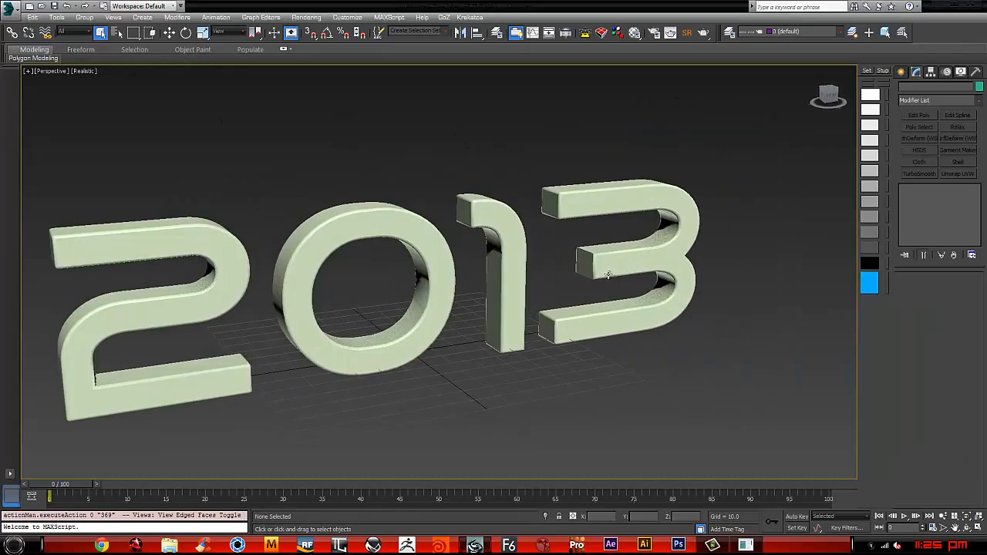
Step: Select the 2013 text and add a UVW Map modifier to it
click(624, 265)
key(m)
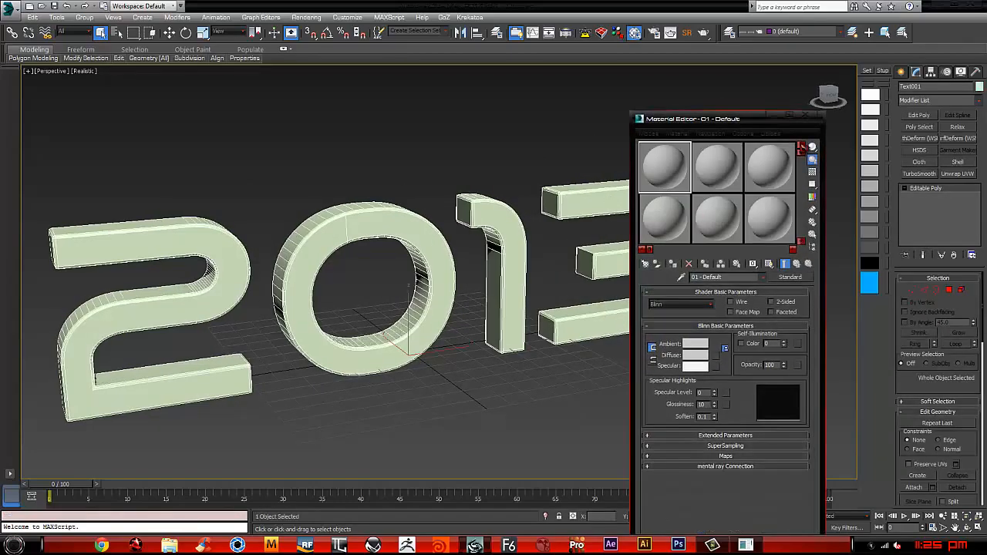
click(808, 121)
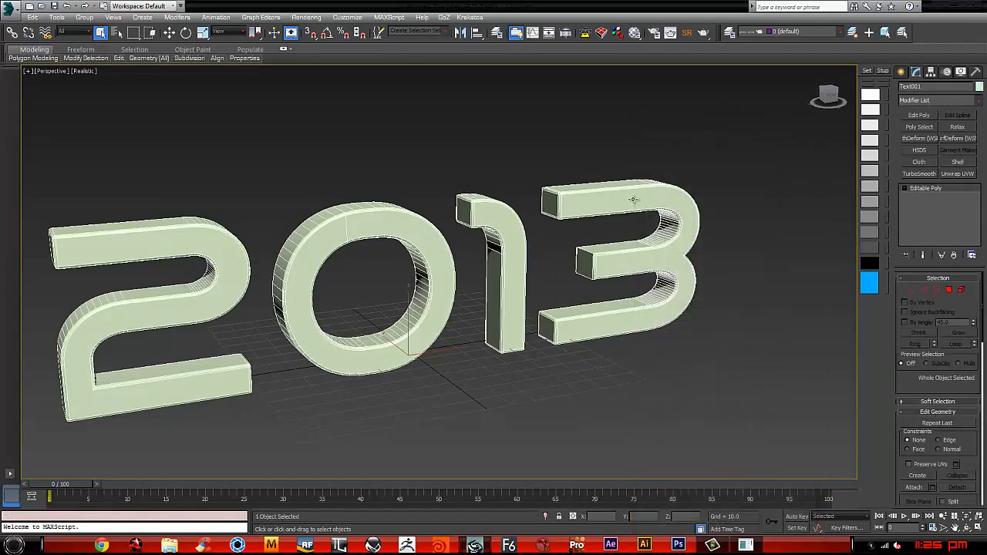
click(978, 100)
drag(978, 142, 969, 385)
scroll(969, 386, down, 2)
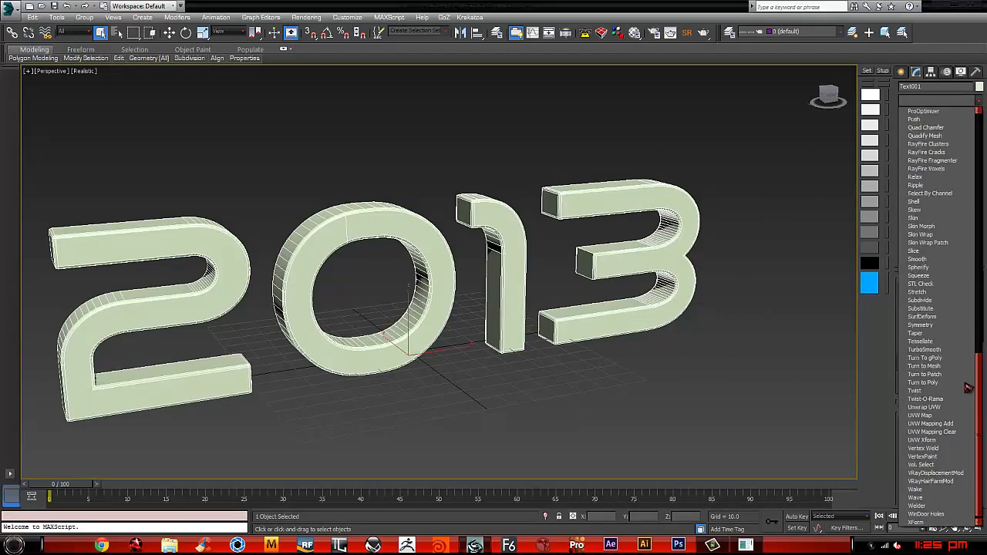
click(921, 415)
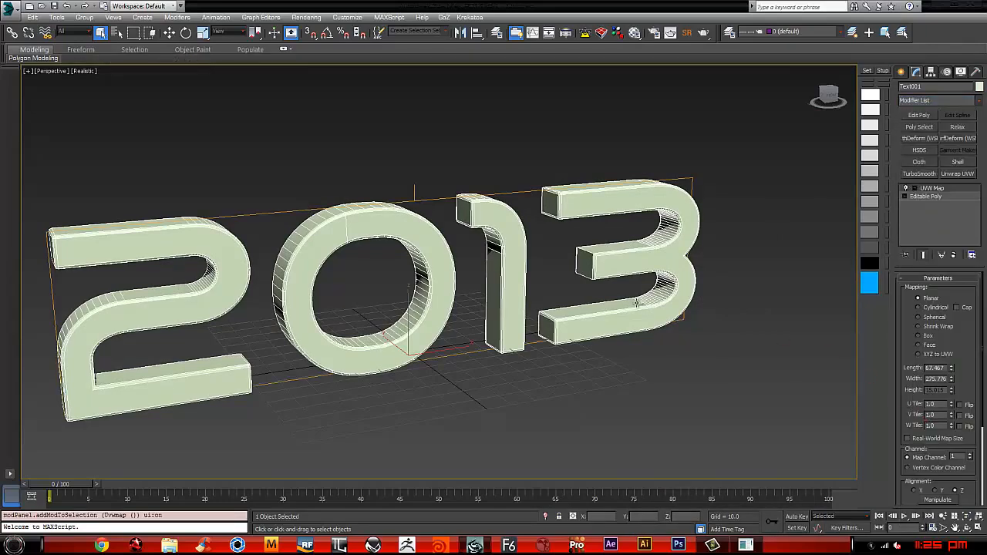
Step: Scale the planar UVW Map gizmo up uniformly until it extends past the digits on all sides
middle_drag(639, 304, 709, 299)
key(r)
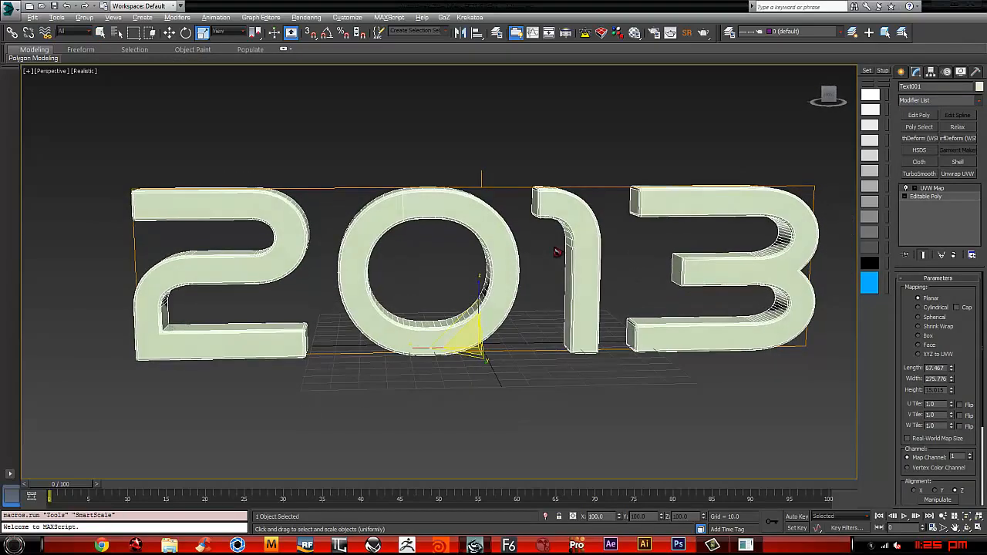
key(ctrl+z)
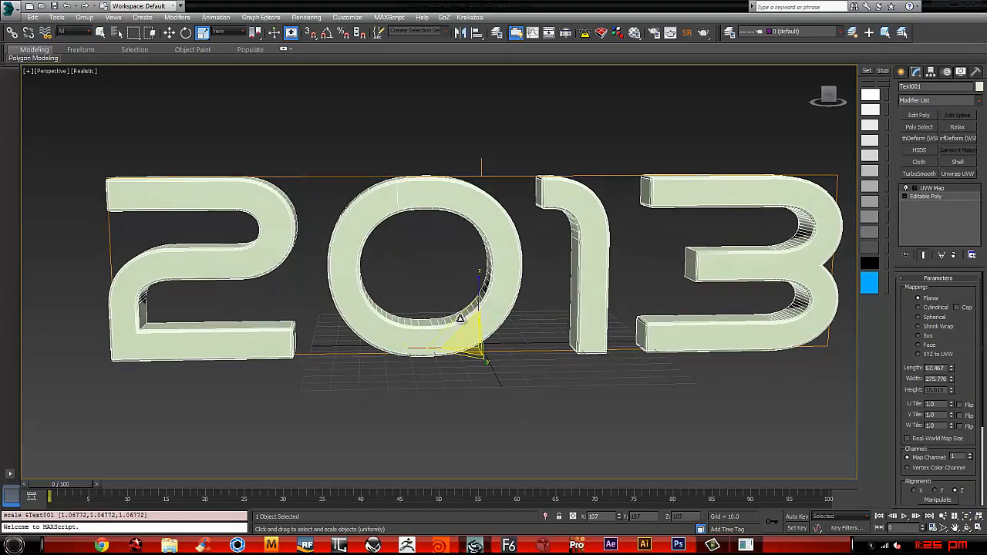
key(1)
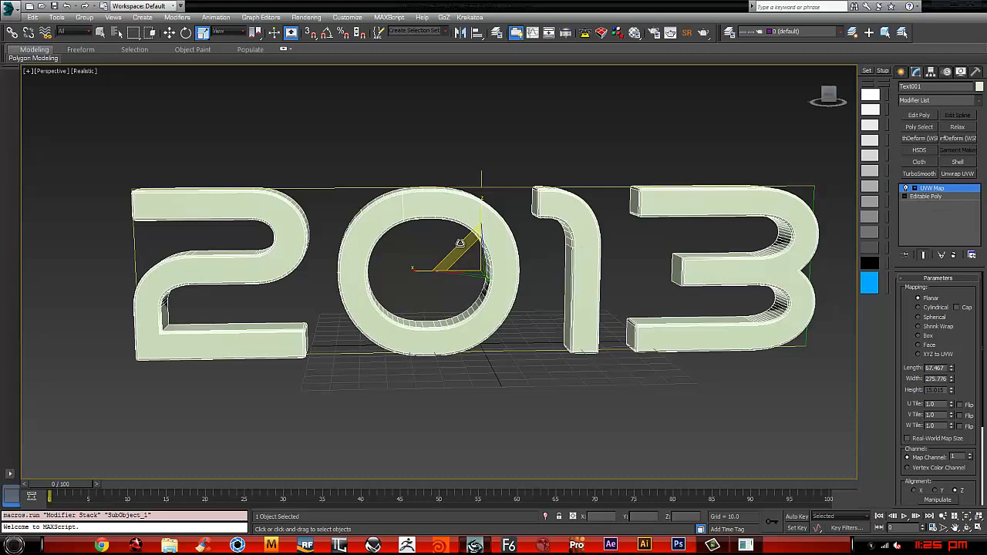
drag(460, 243, 457, 236)
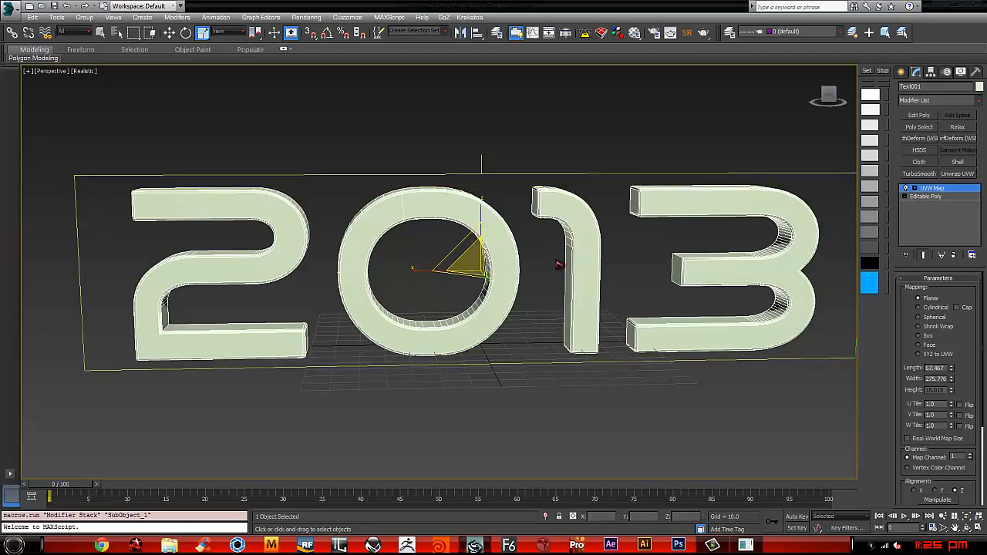
Step: Convert the UVW-mapped text to an editable poly
scroll(562, 264, down, 3)
alt+middle_drag(524, 237, 567, 246)
right_click(544, 199)
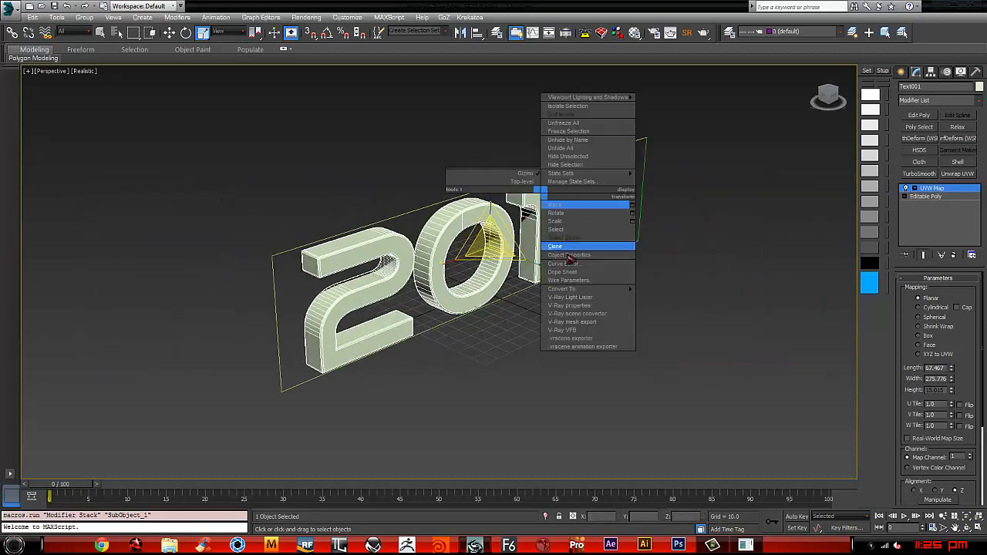
mouse_move(562, 287)
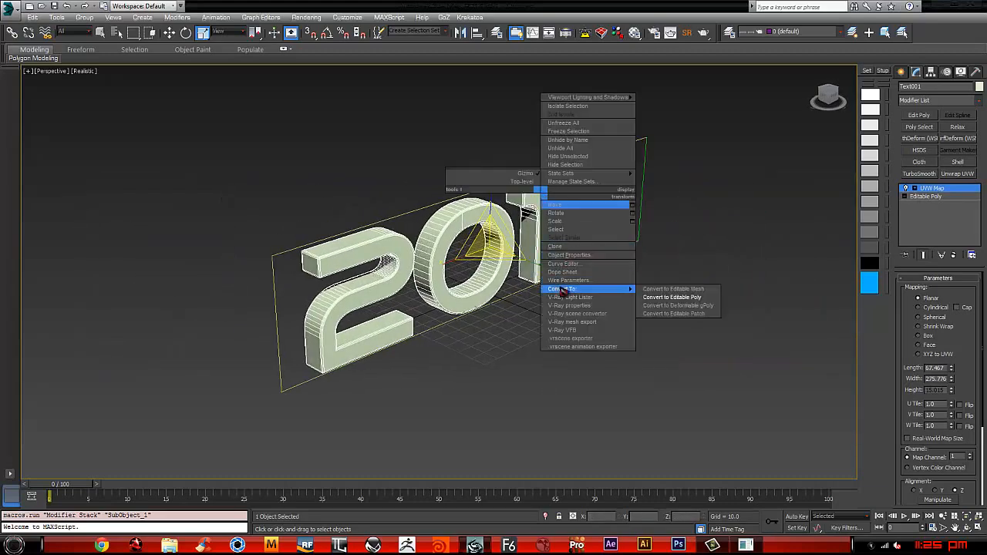
click(641, 297)
Step: Open the Material Editor and assign the 01 - Default material to the 2013 text
alt+middle_drag(655, 231, 617, 234)
key(m)
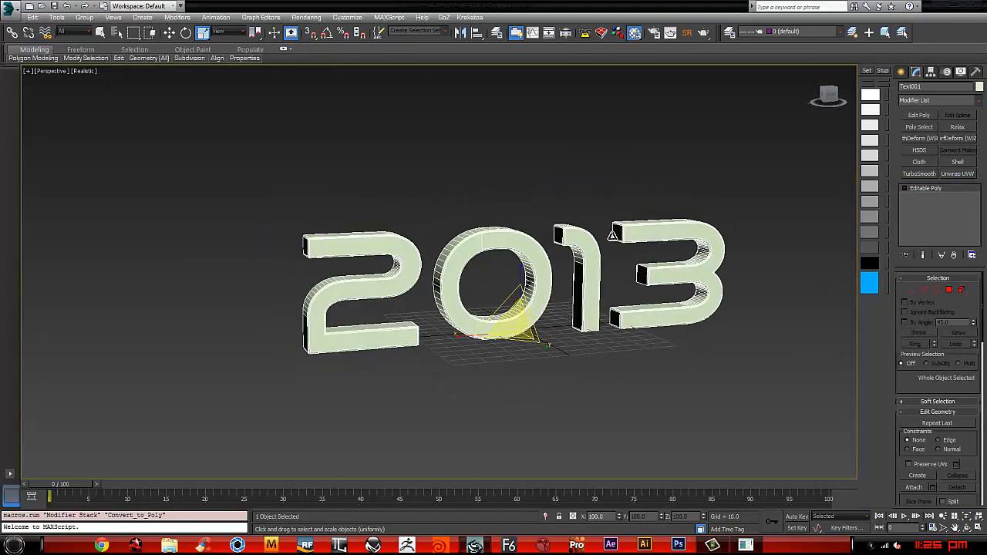
drag(494, 123, 147, 75)
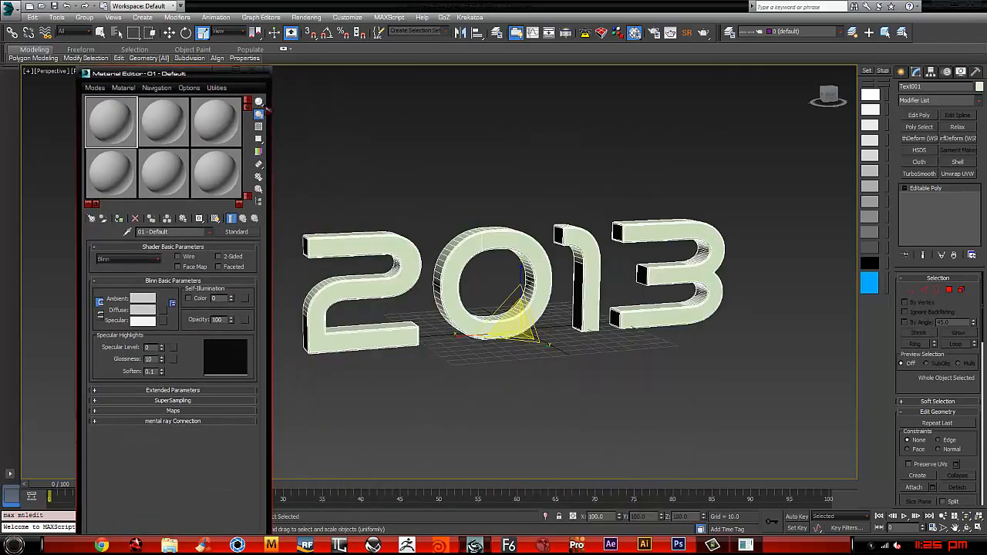
middle_drag(437, 174, 490, 175)
mouse_move(599, 214)
alt+middle_down()
mouse_move(573, 216)
mouse_move(607, 223)
mouse_move(590, 222)
alt+middle_up()
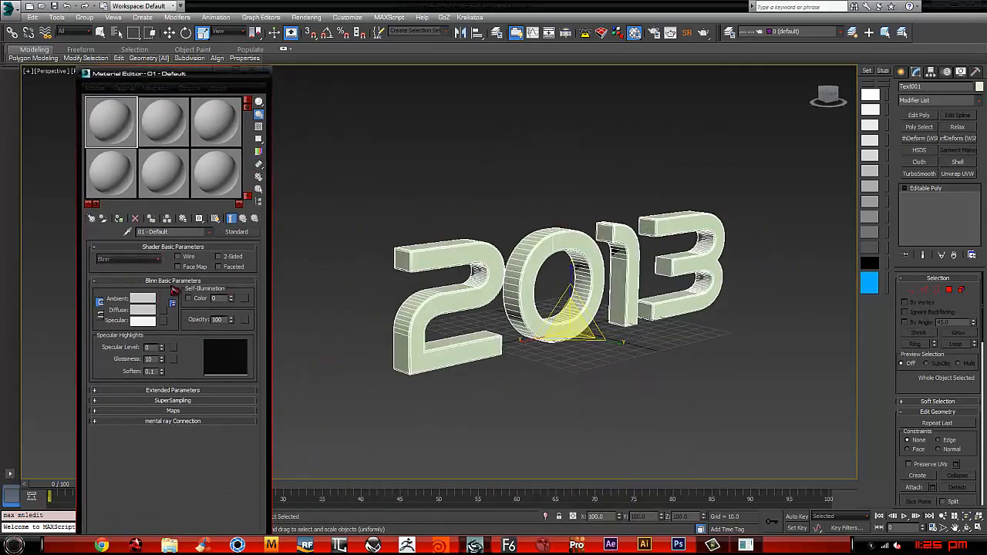
drag(120, 132, 501, 261)
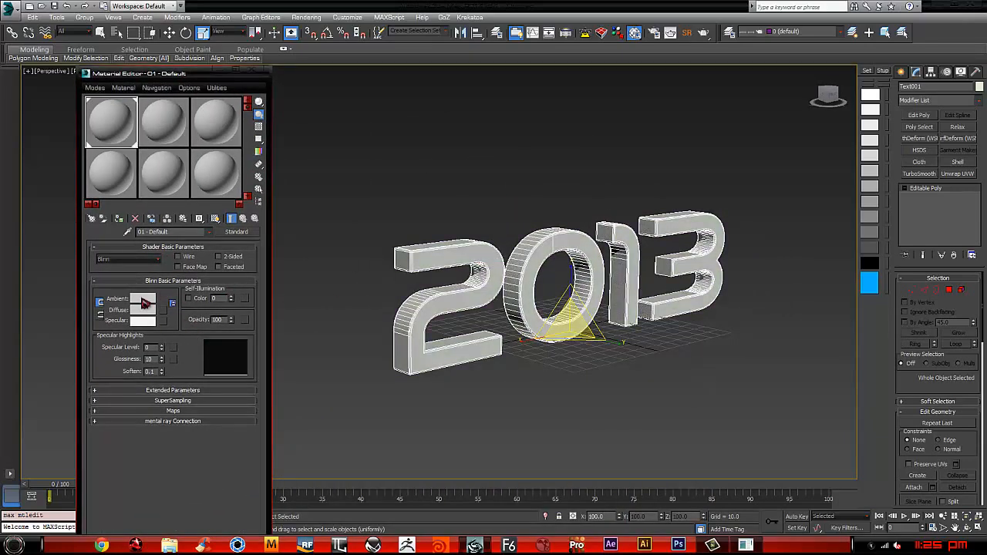
Step: Assign a Blur Gradient map to the diffuse color of the 01 - Default material
click(171, 311)
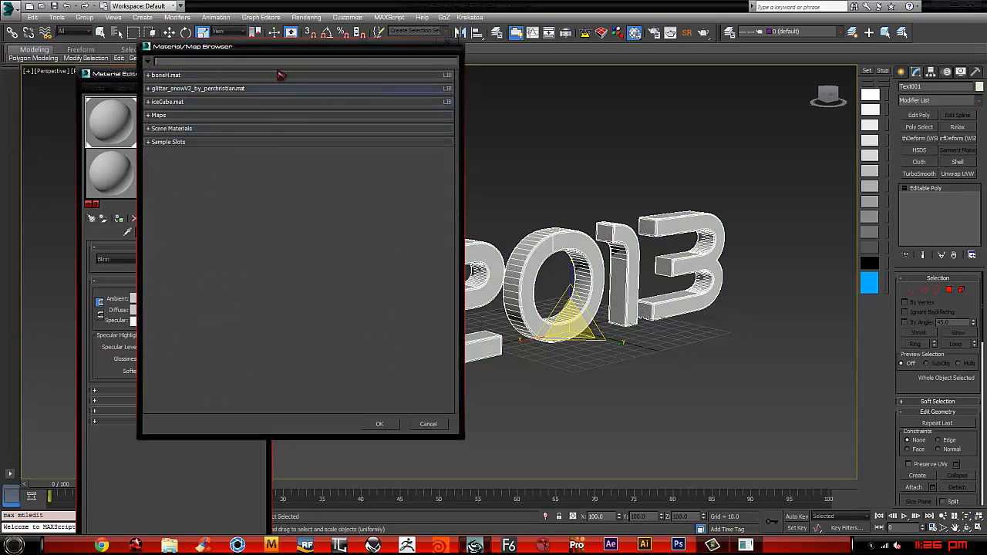
drag(290, 39, 297, 27)
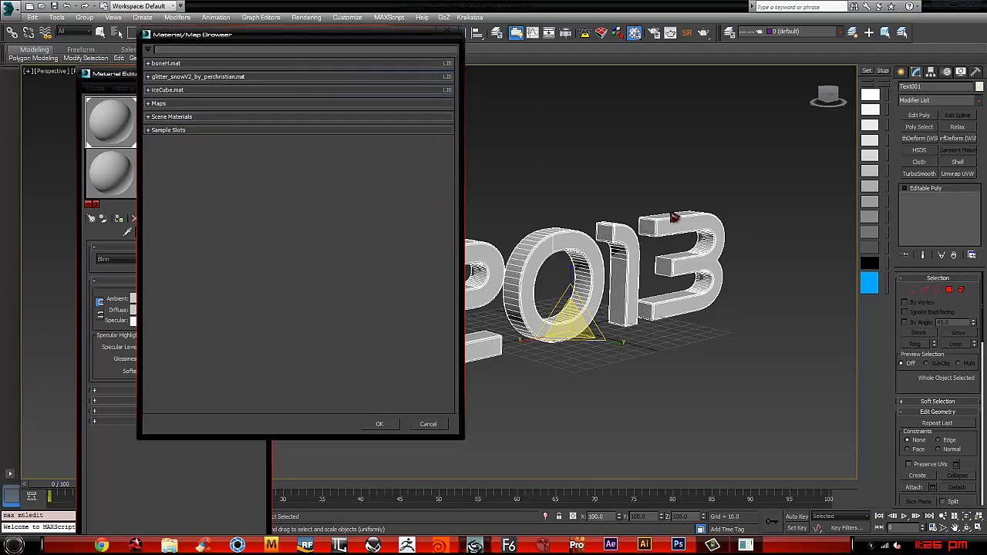
text(w)
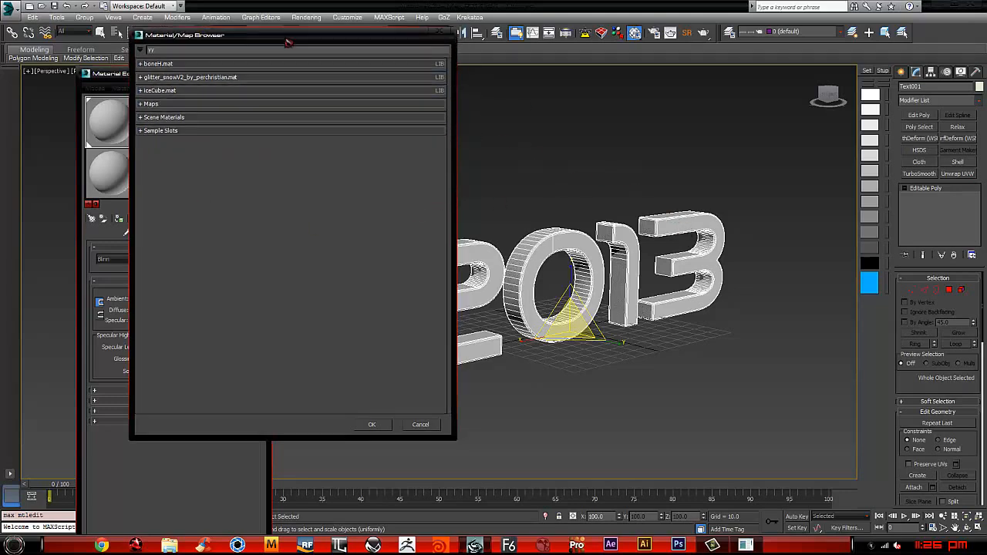
drag(322, 36, 270, 35)
click(99, 99)
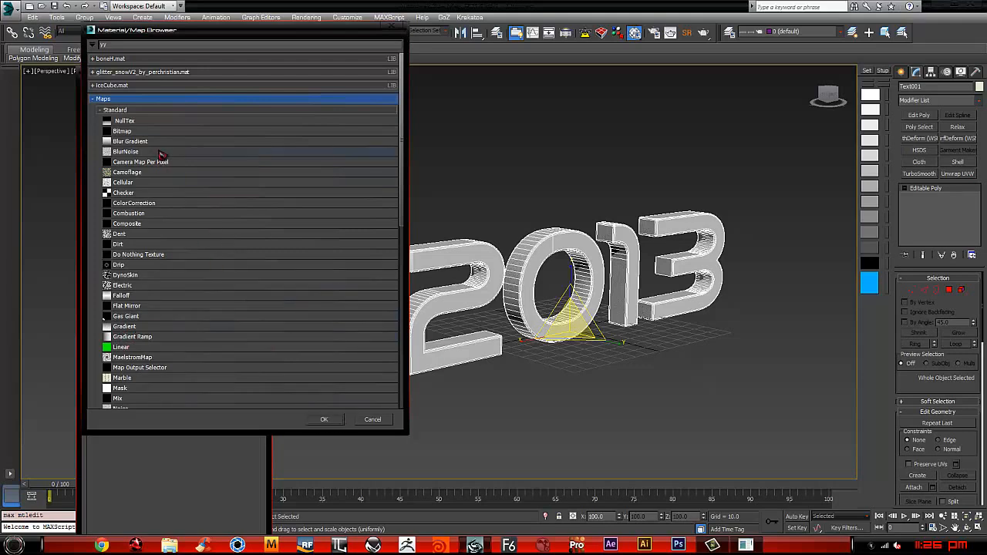
click(142, 142)
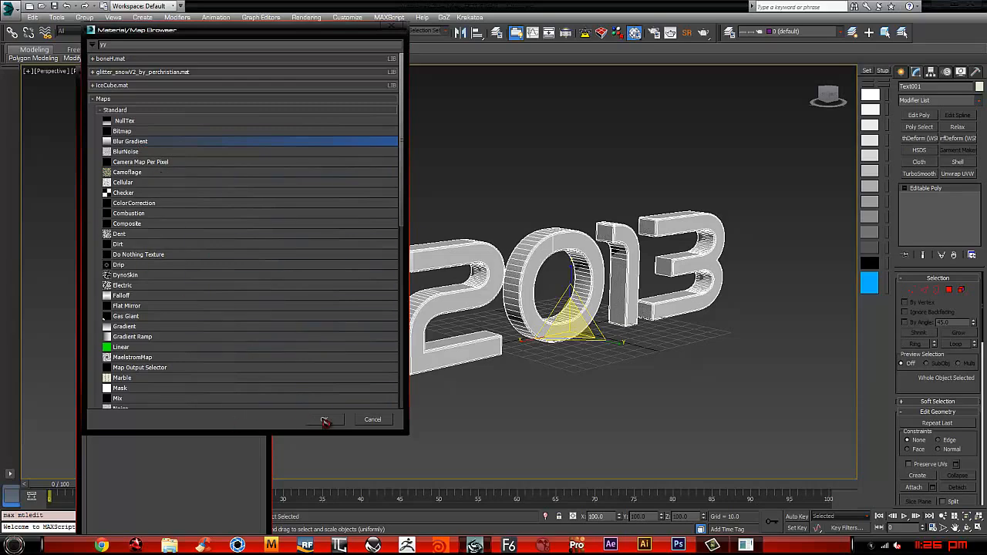
click(325, 420)
Step: Shorten the Material Editor window, turn on Auto Key and show the gradient map on the text in the viewport
drag(175, 75, 212, 10)
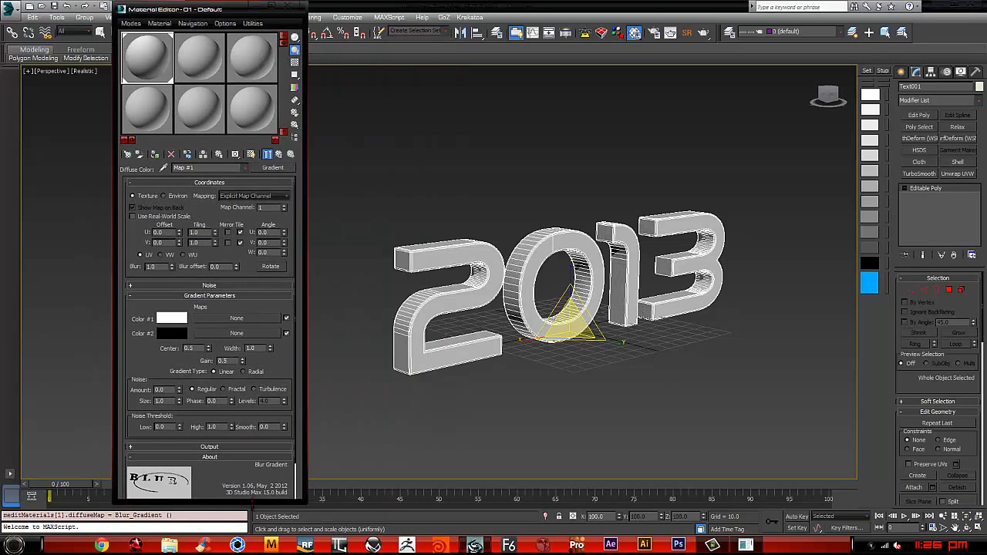
drag(253, 502, 253, 462)
key(n)
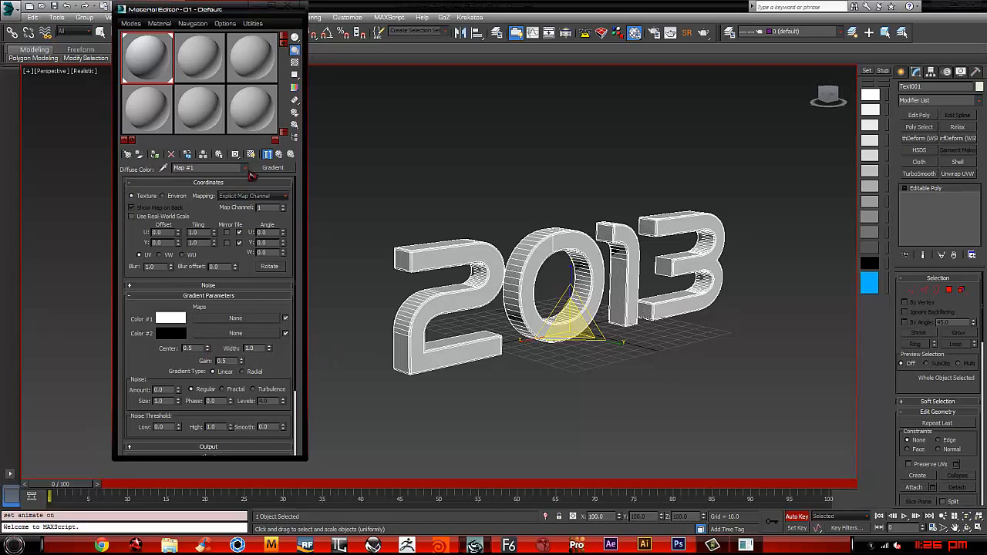
click(250, 154)
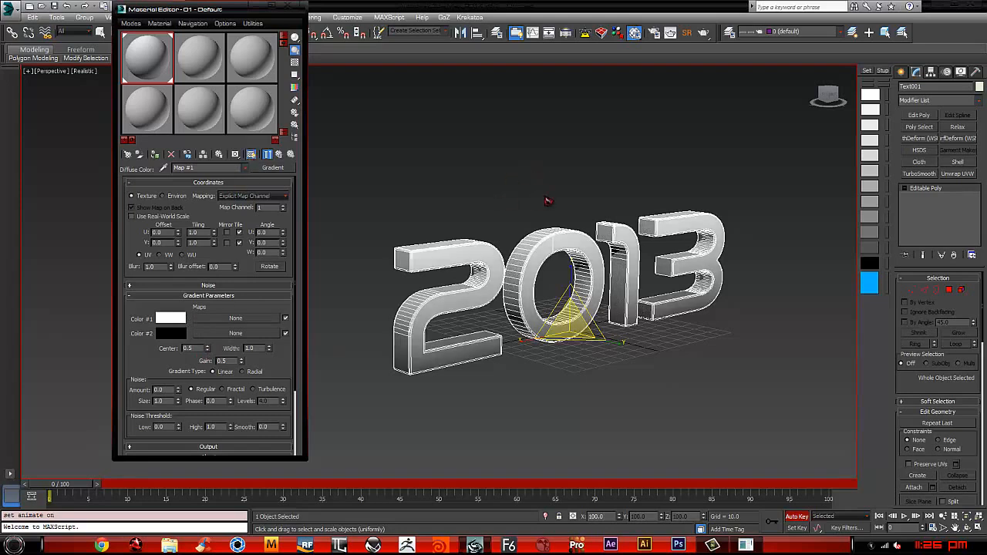
Step: Key the gradient's Center and Width at 0.0 on frame 0 and at 1.0 on frame 100
right_click(208, 352)
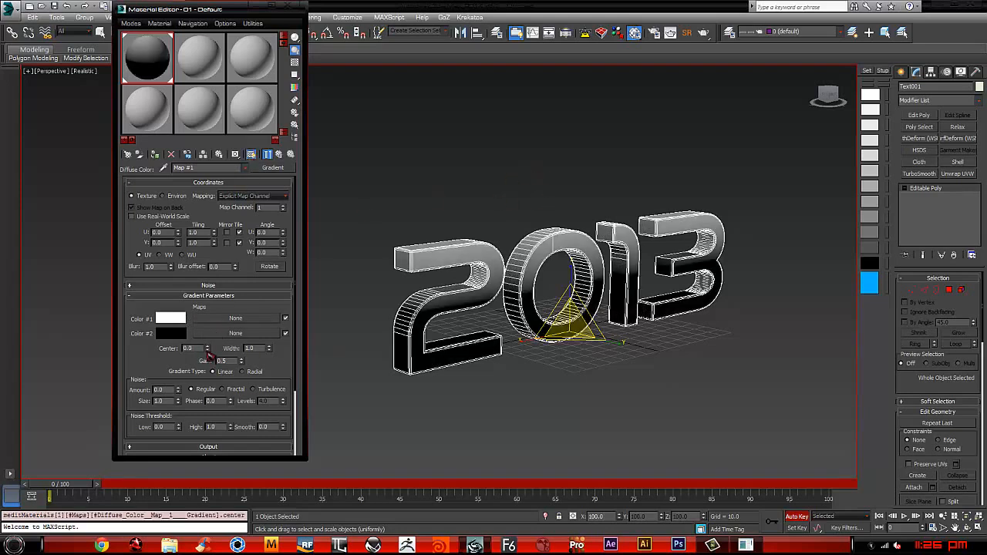
right_click(270, 351)
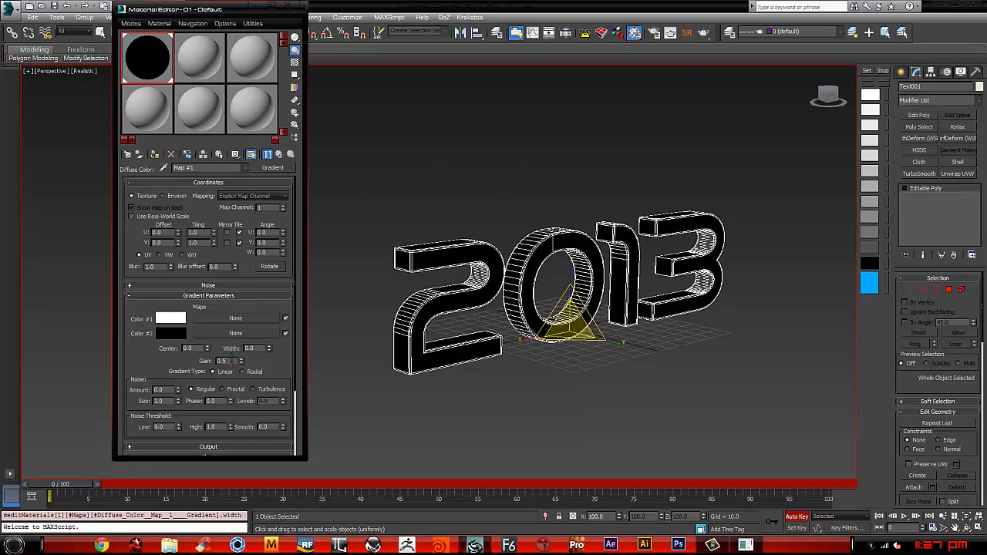
drag(73, 486, 827, 491)
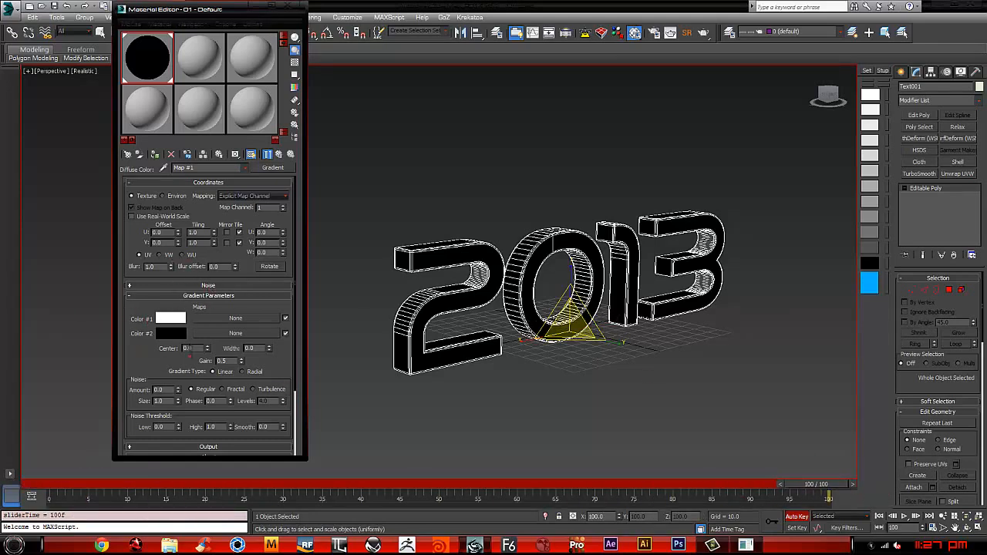
click(190, 347)
text(1)
key(Tab)
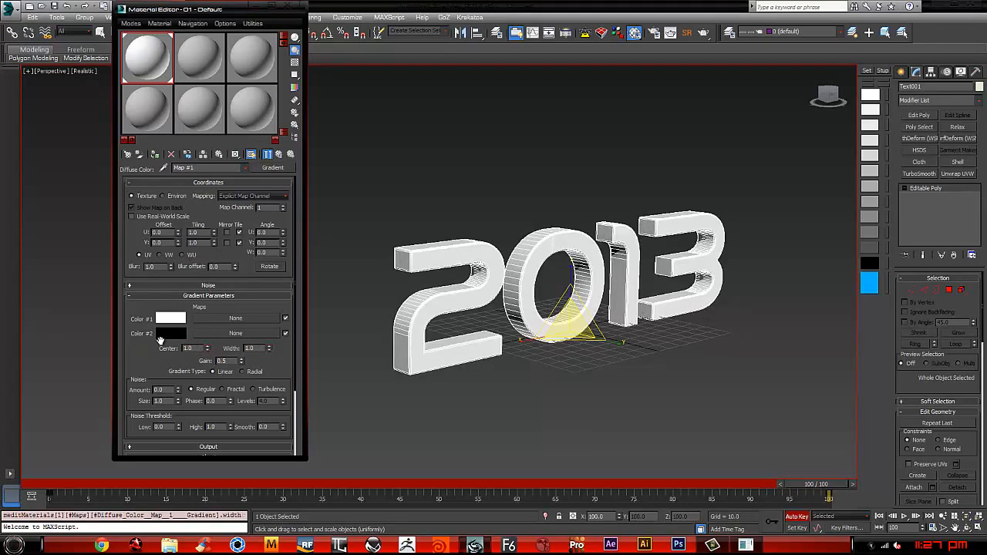
Step: Turn off Auto Key, show only the gradient map in the material sample, and return the animation to frame 0
click(833, 484)
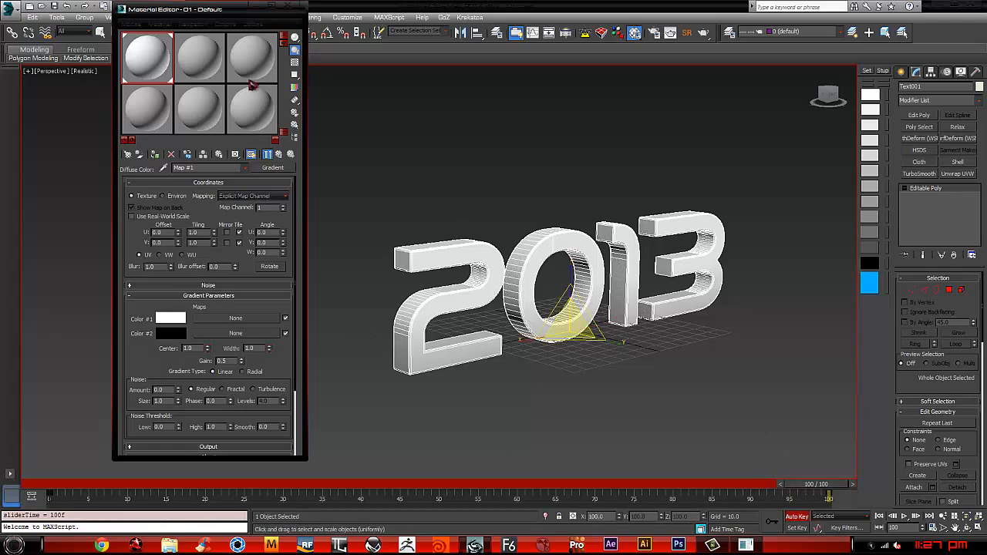
click(268, 156)
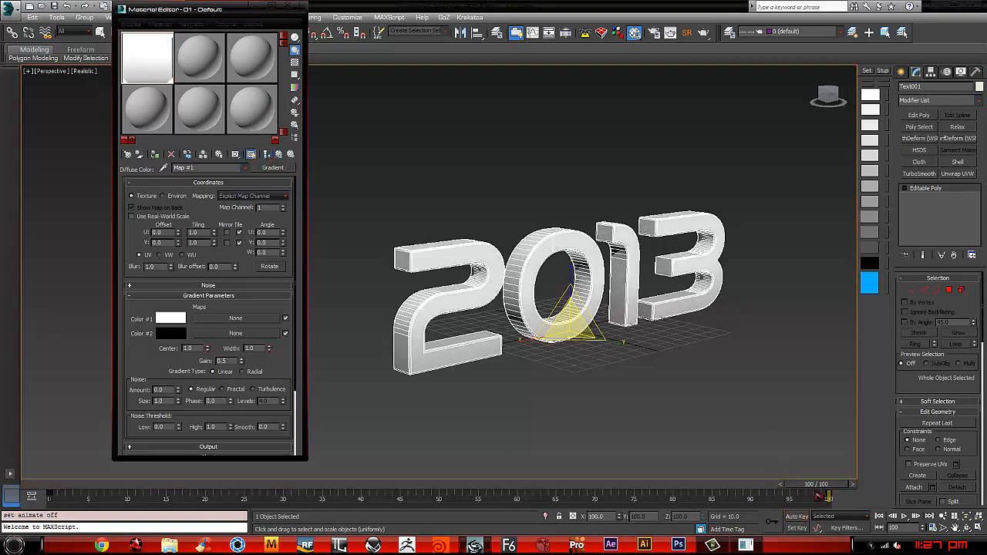
drag(819, 496, 3, 430)
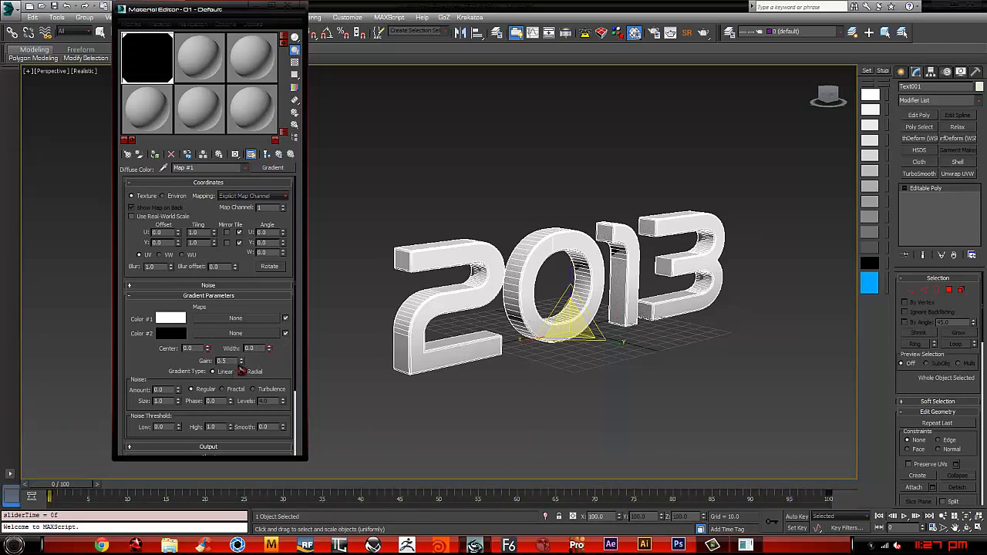
Step: With Auto Key on, key the gradient's Gain at 0.0 on frame 0 and at 1.0 on frame 100
key(n)
right_click(241, 361)
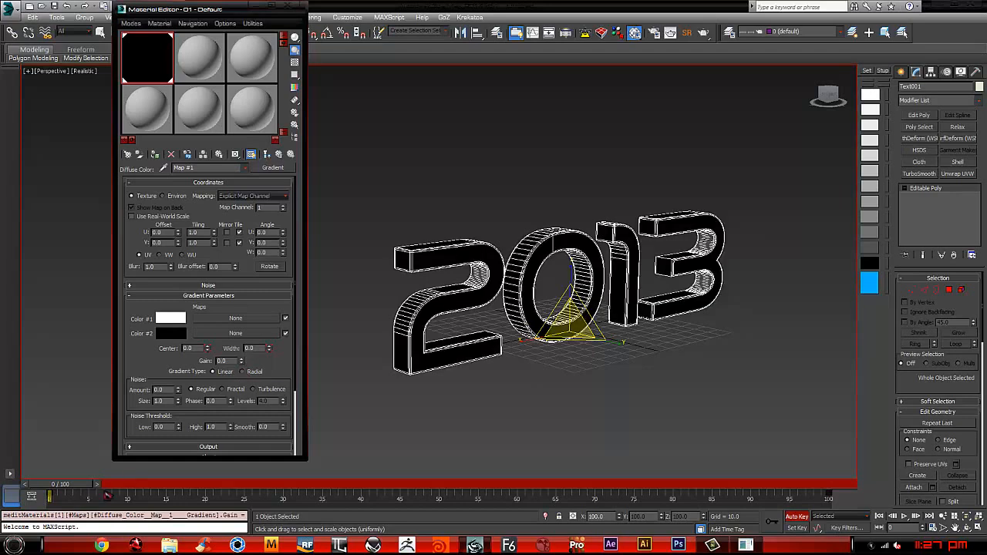
drag(71, 489, 857, 512)
key(r)
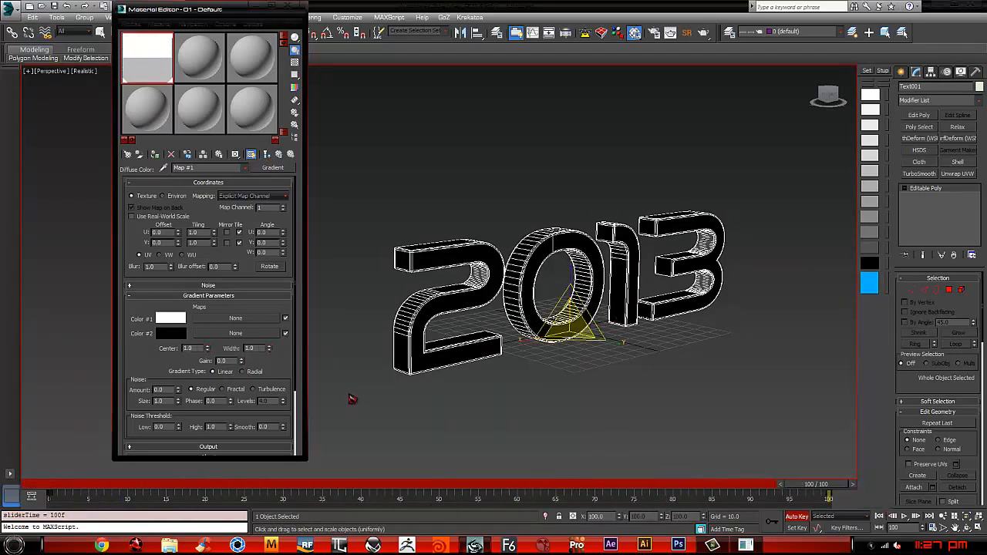
click(152, 356)
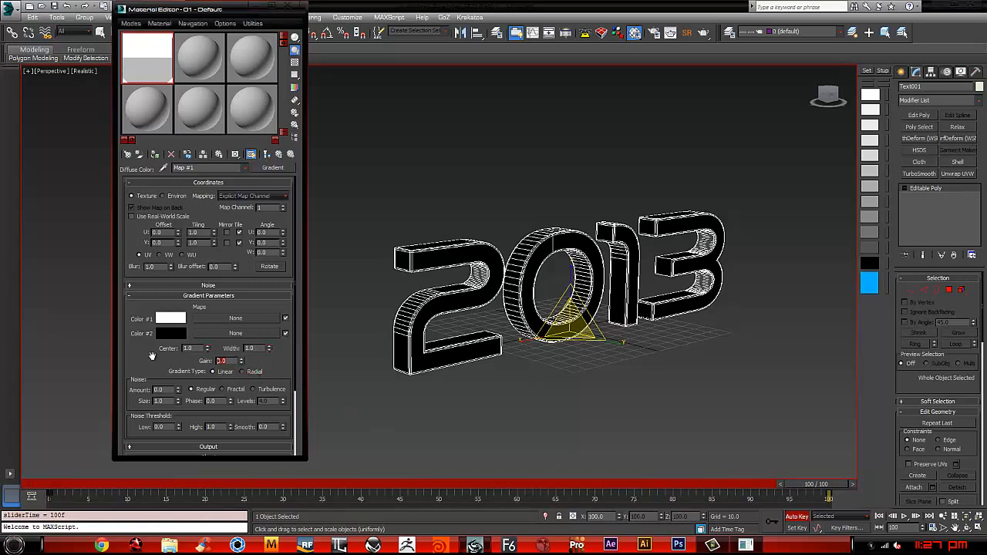
text(1)
key(Return)
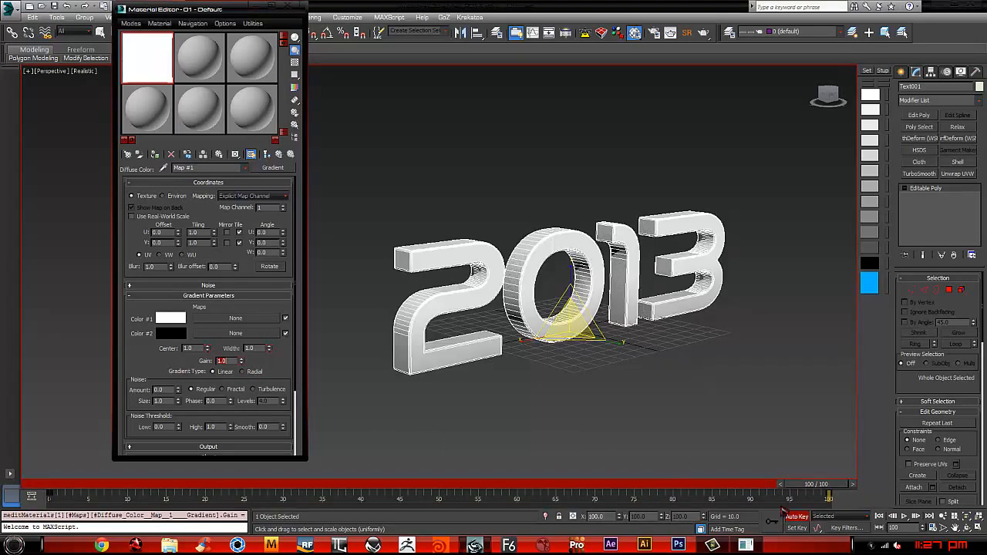
Step: Scrub the animation to frame 37 and refresh the gradient map on the text in the viewport
drag(821, 484, 259, 412)
key(r)
key(r)
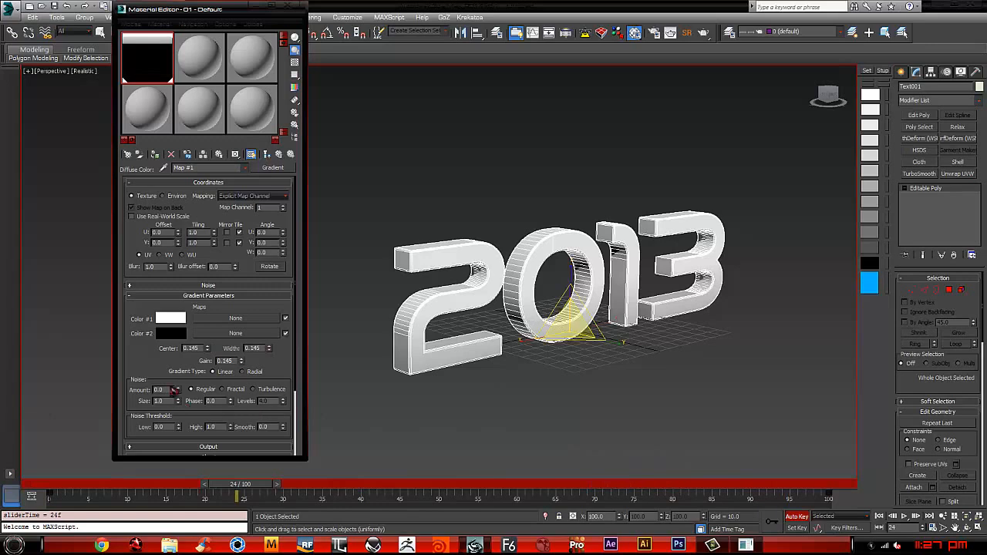
scroll(169, 390, down, 1)
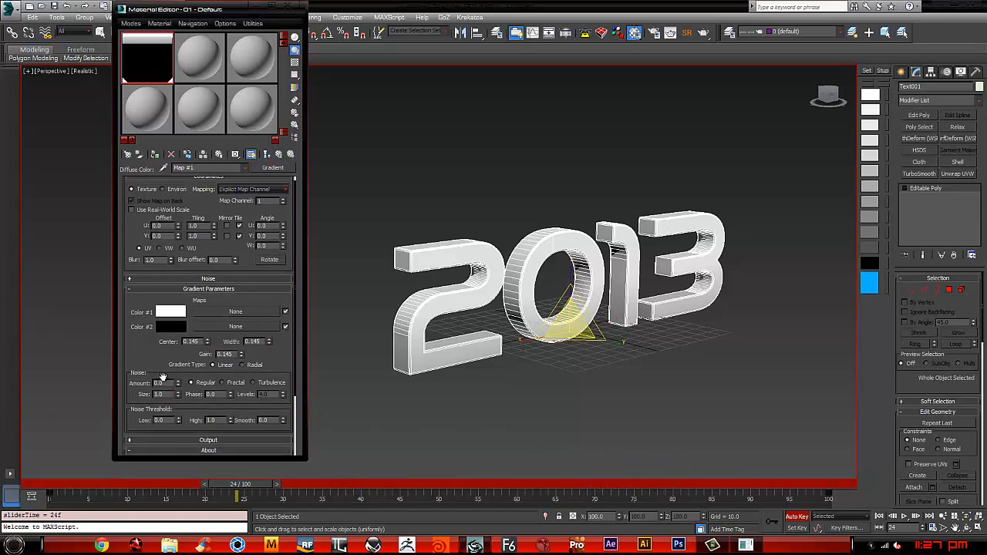
drag(260, 485, 361, 484)
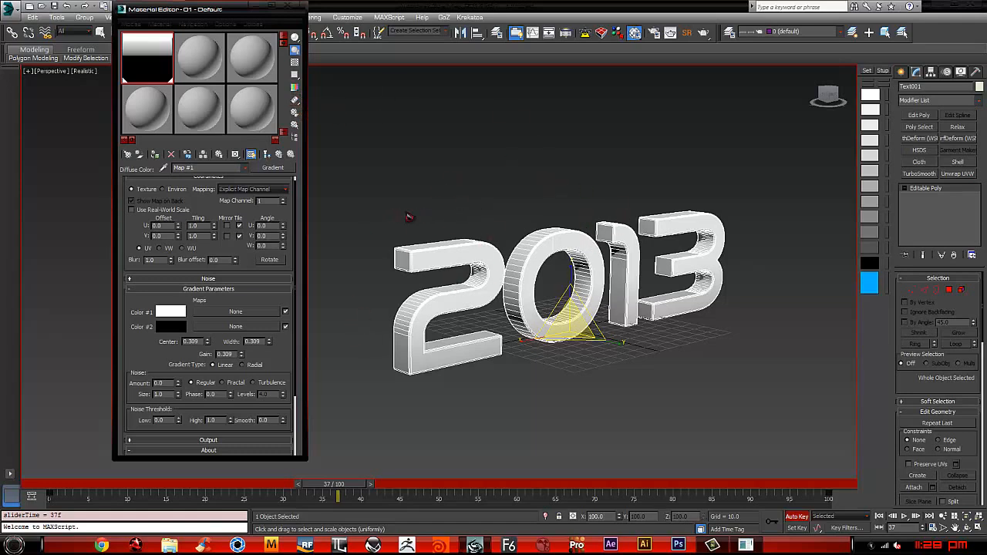
click(250, 155)
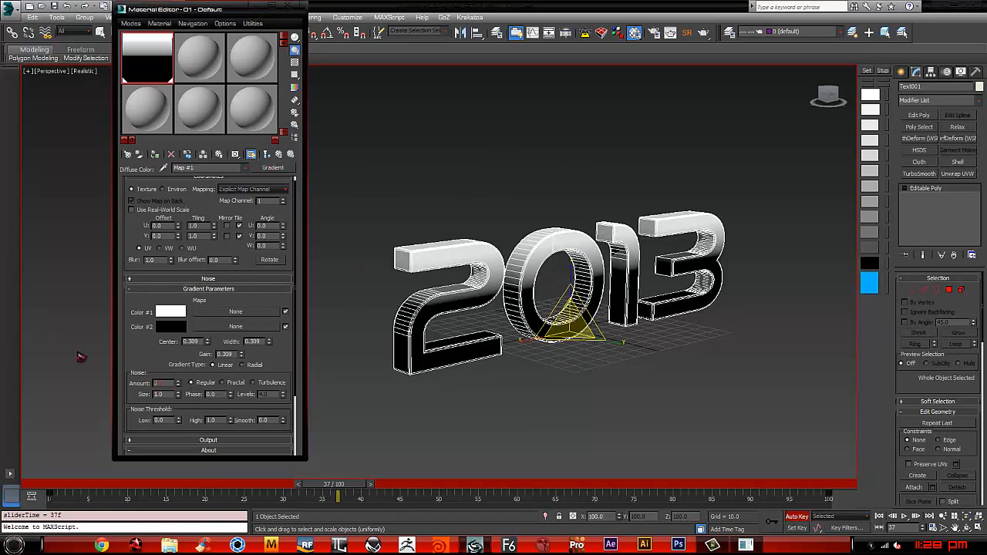
Step: Try a gradient Noise Amount of 0.2 on frame 37, scrub through nearby frames, and undo the change
key(Return)
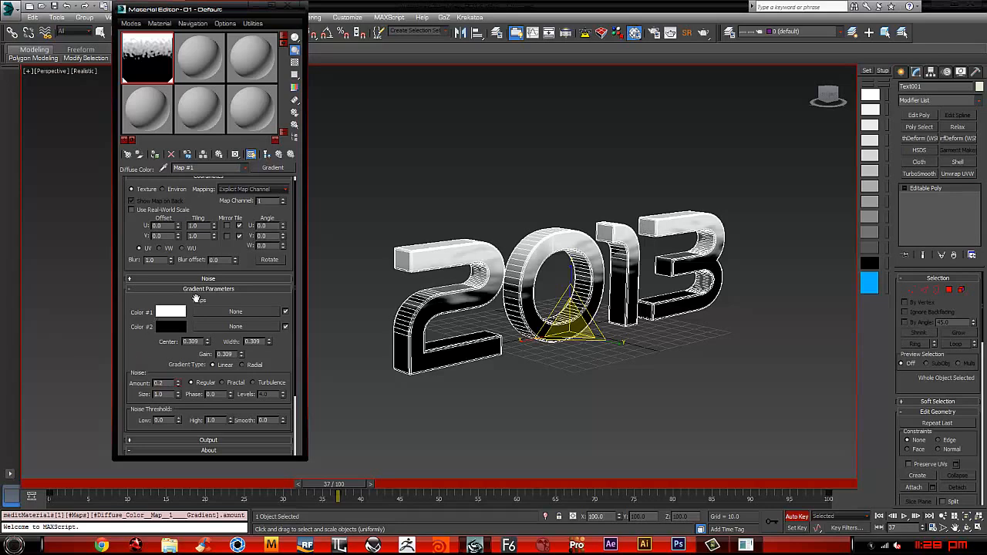
click(335, 489)
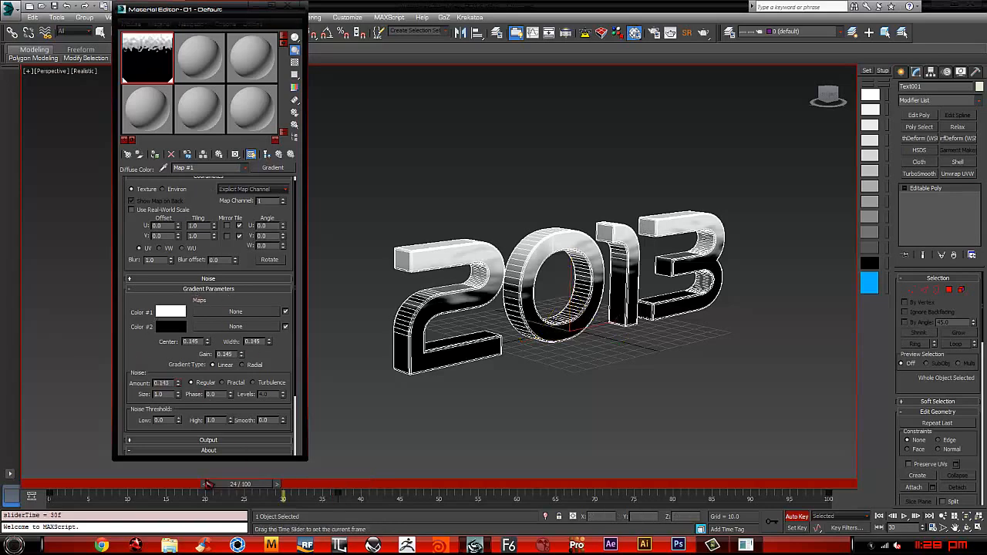
mouse_move(349, 481)
mouse_down()
mouse_move(451, 484)
mouse_move(357, 484)
mouse_up()
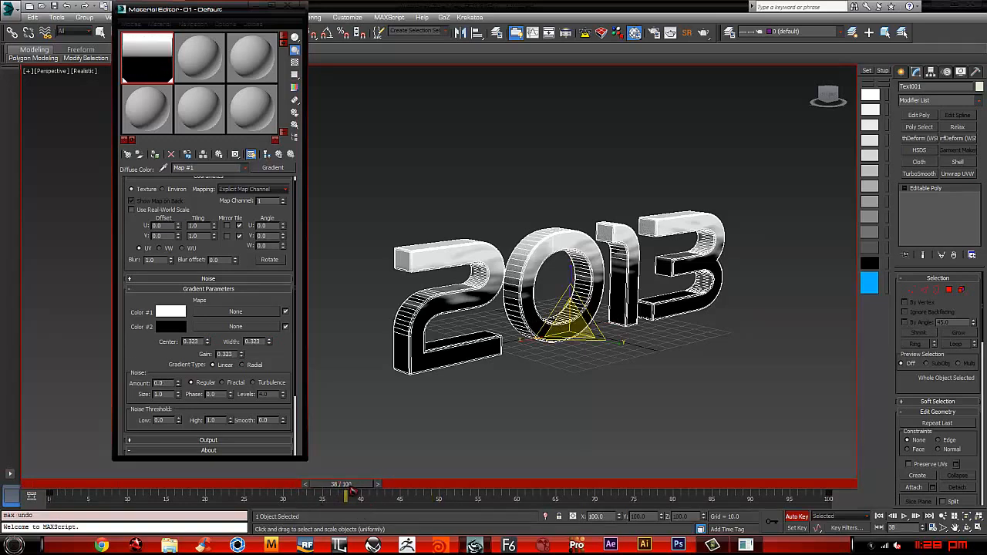
Step: Set the gradient's Gain to 1.0 on frame 0 and scrub to frame 56 to preview the reveal
drag(351, 486, 7, 459)
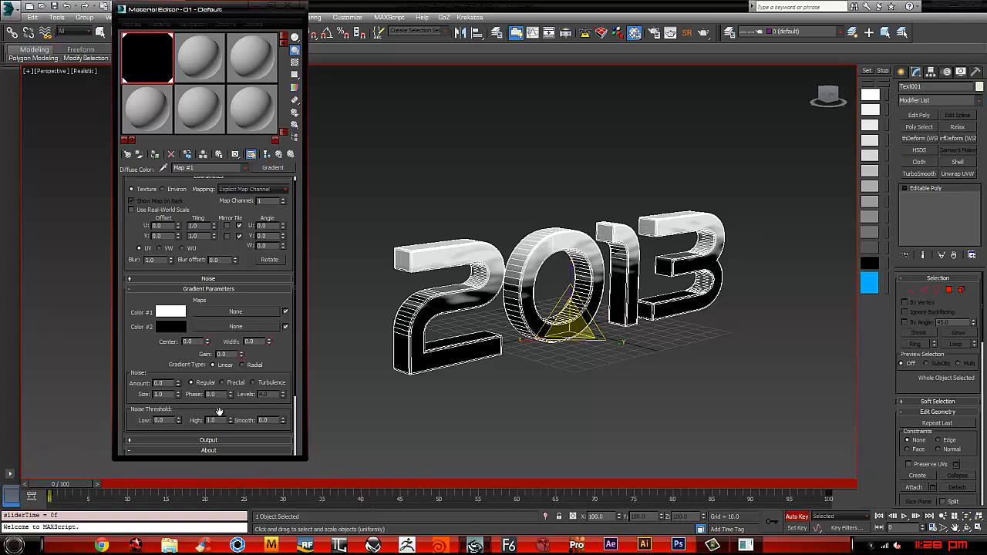
drag(232, 355, 199, 364)
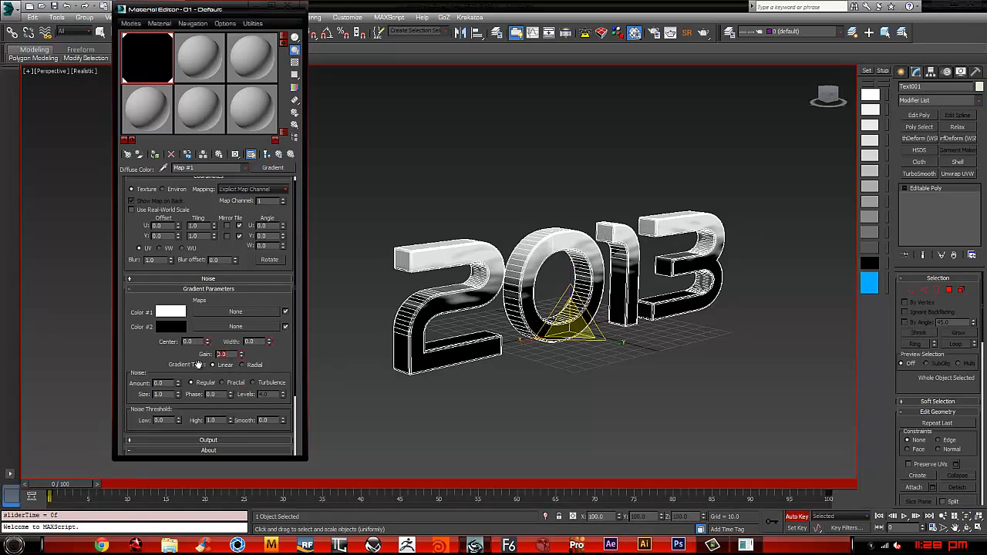
text(1)
key(Return)
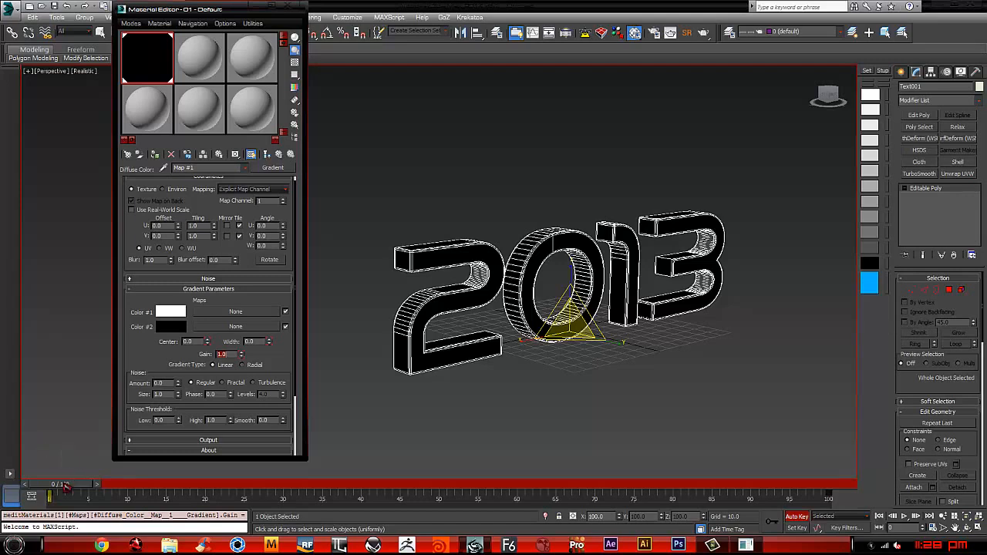
drag(68, 487, 498, 492)
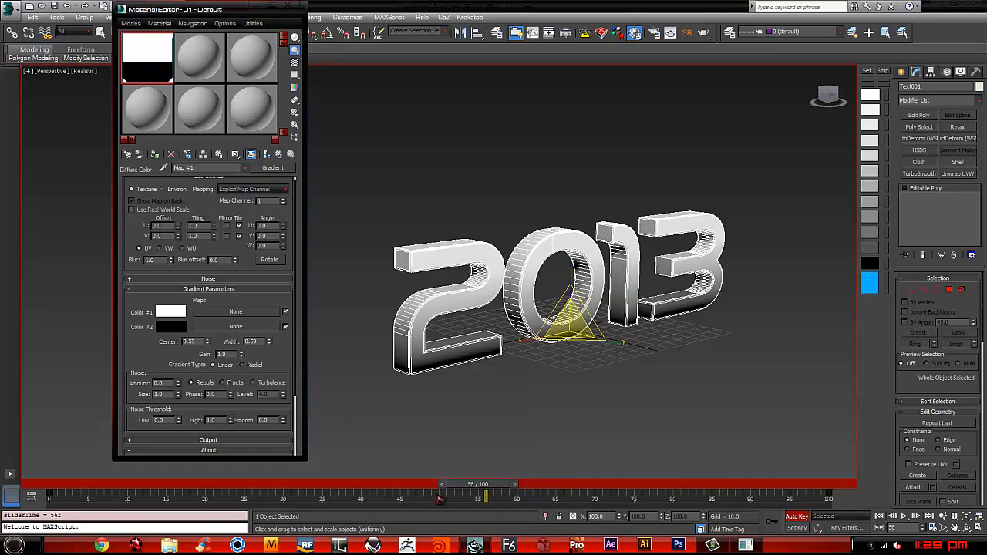
Step: Return to frame 0 and set the gradient's Noise Amount to 0.2
key(Home)
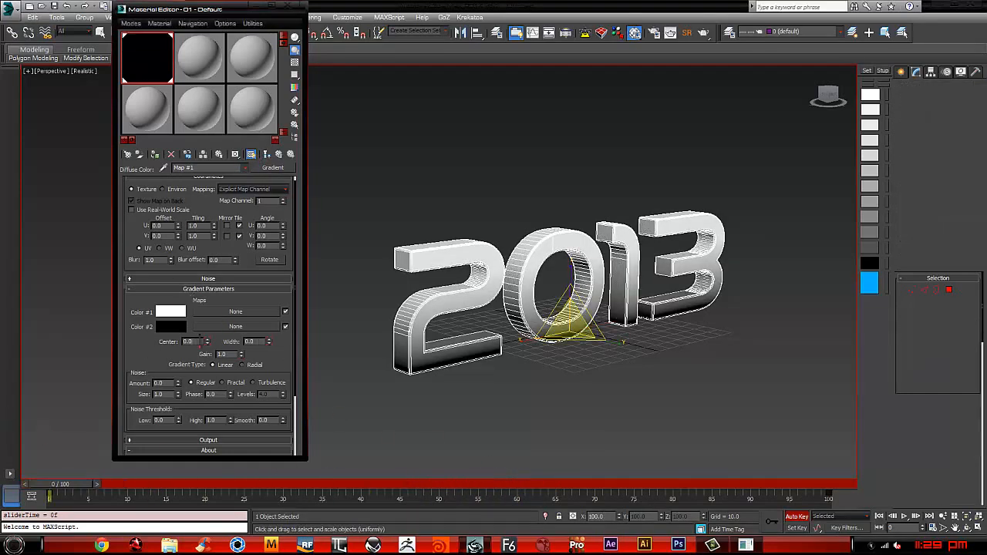
drag(167, 384, 74, 375)
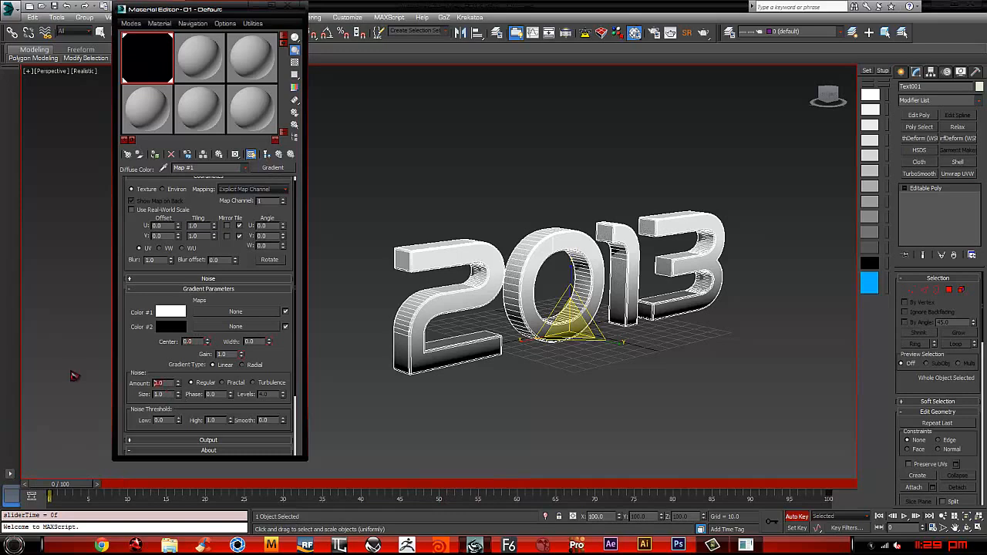
text(0.2)
key(Return)
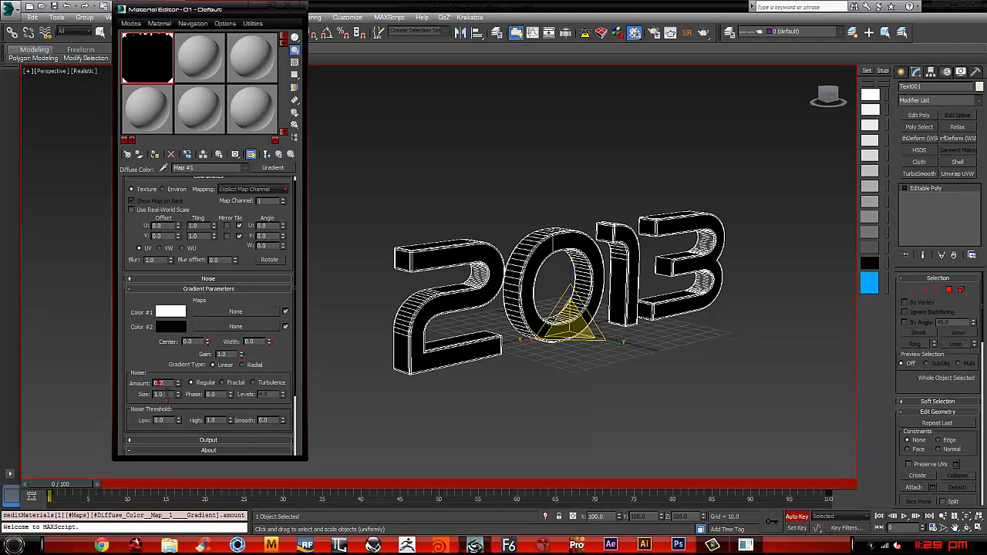
Step: Refresh the noisy gradient in the viewport, do a test render of the 2013 text at frame 62, and close the render windows
drag(68, 491, 422, 485)
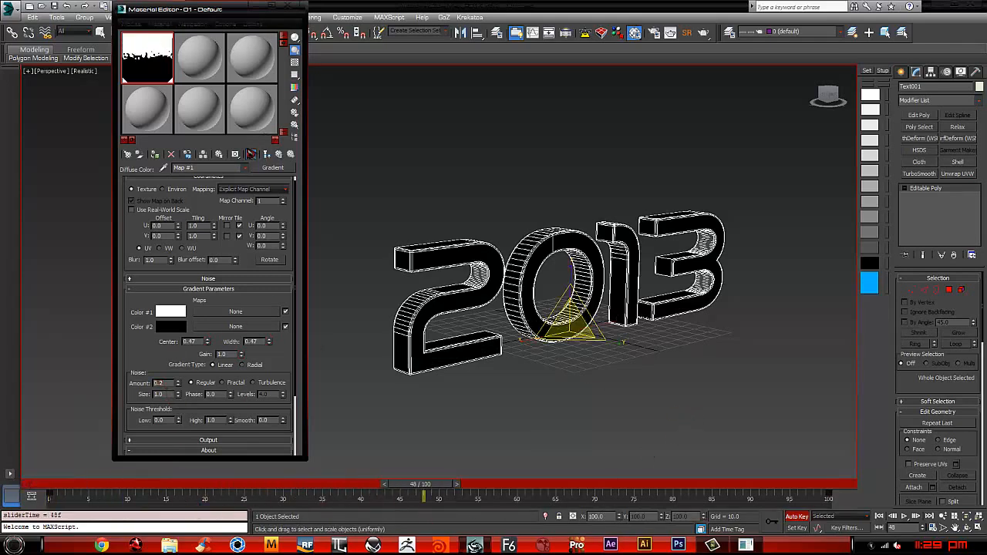
click(250, 154)
mouse_move(521, 298)
alt+middle_down()
mouse_move(456, 310)
mouse_move(403, 298)
mouse_move(455, 316)
mouse_move(436, 309)
mouse_move(522, 472)
alt+middle_up()
drag(433, 492, 571, 461)
alt+middle_drag(571, 461, 560, 368)
key(shift+q)
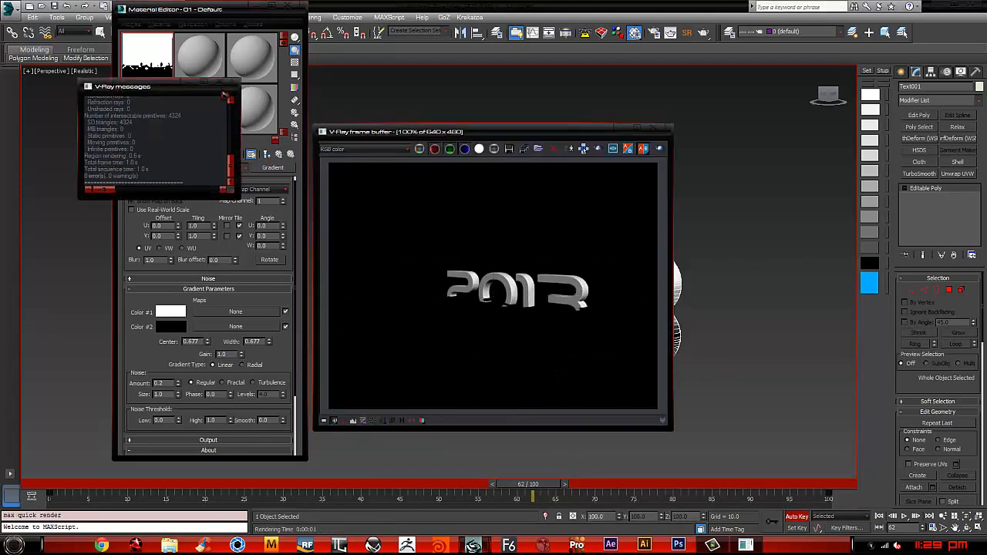
click(226, 95)
click(658, 128)
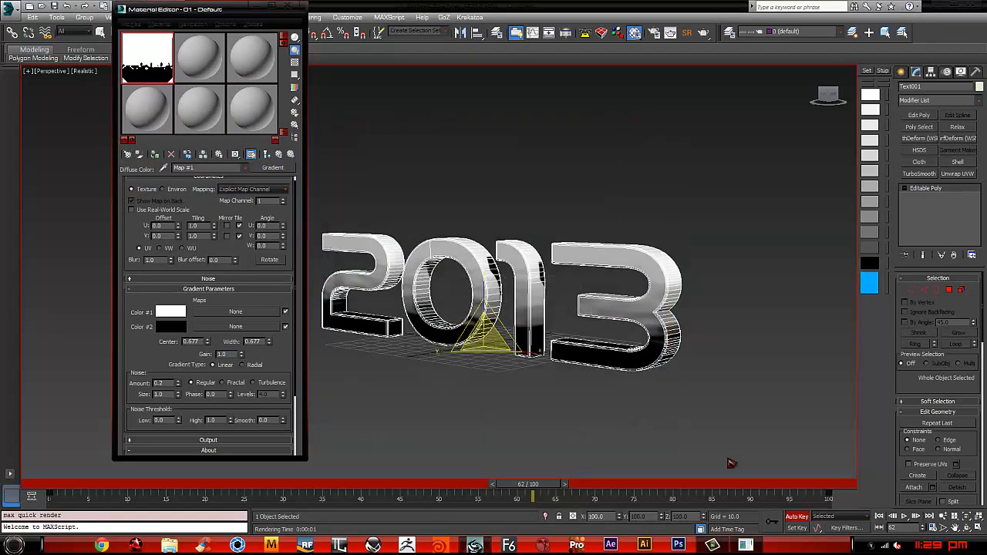
Step: Turn off Auto Key and add a UVW Map modifier to the 2013 text
key(n)
key(4)
key(4)
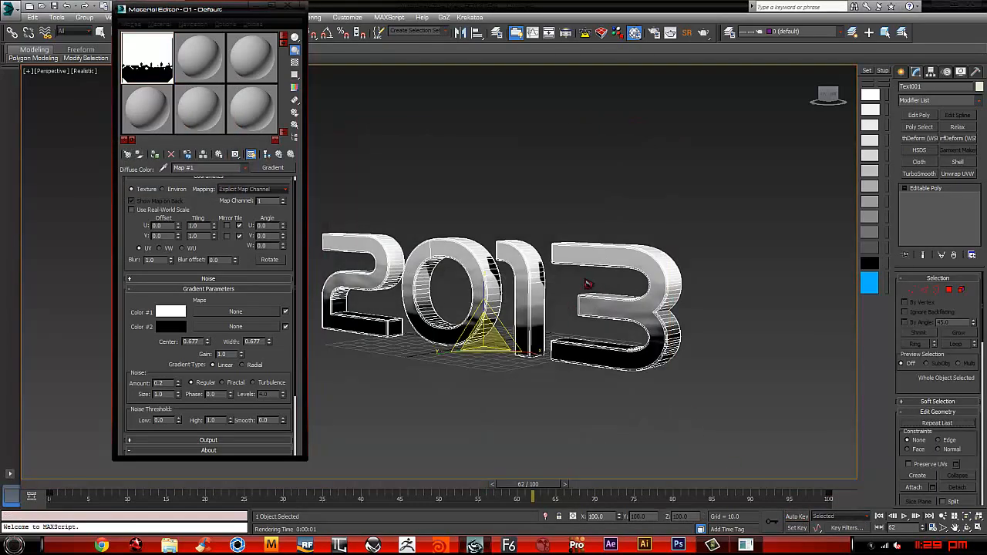
key(w)
alt+middle_drag(439, 306, 468, 323)
middle_drag(468, 323, 542, 348)
middle_drag(658, 322, 639, 275)
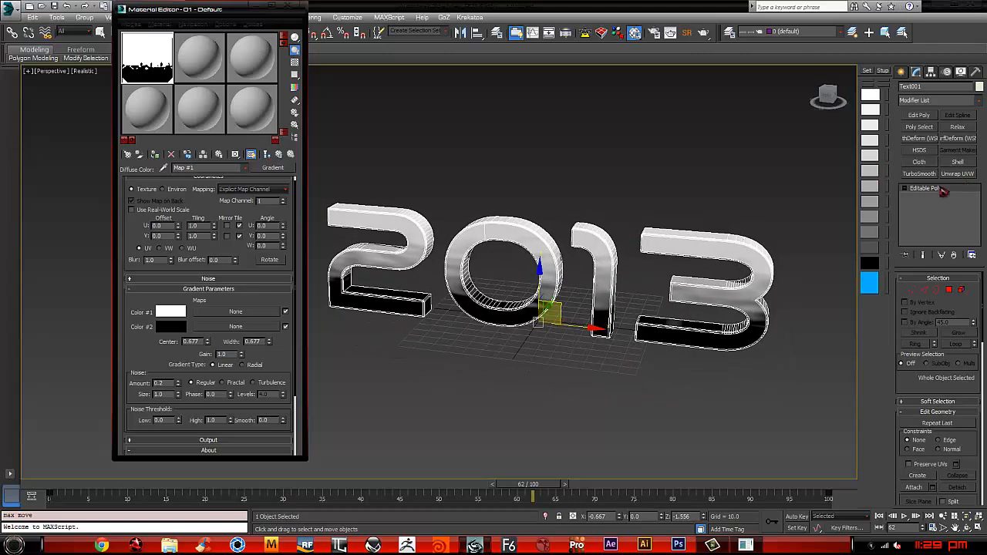
click(978, 102)
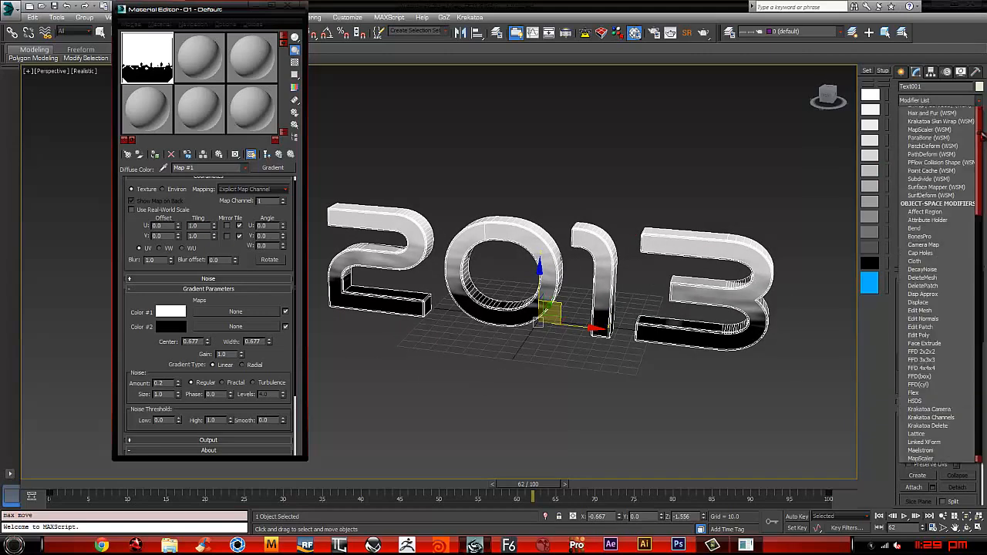
drag(980, 131, 980, 386)
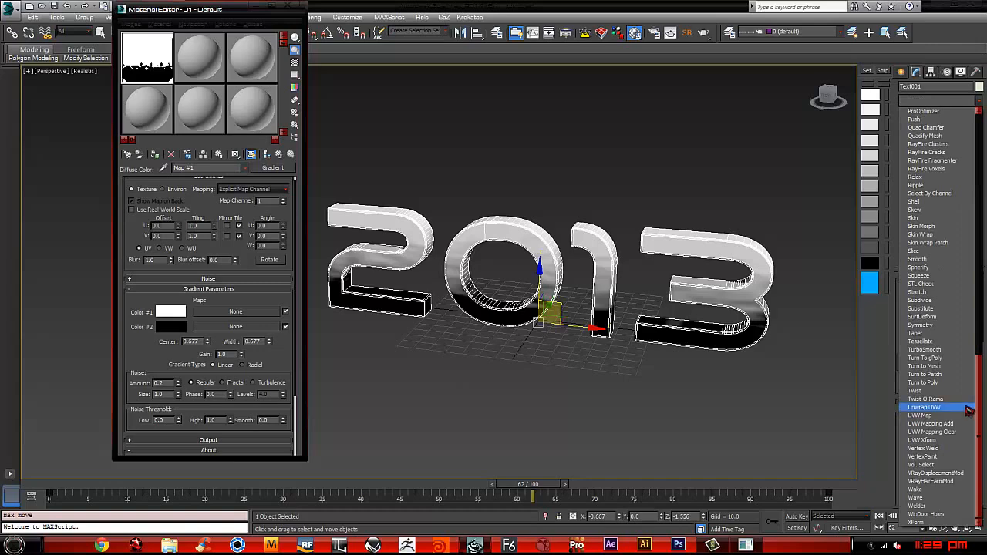
click(920, 415)
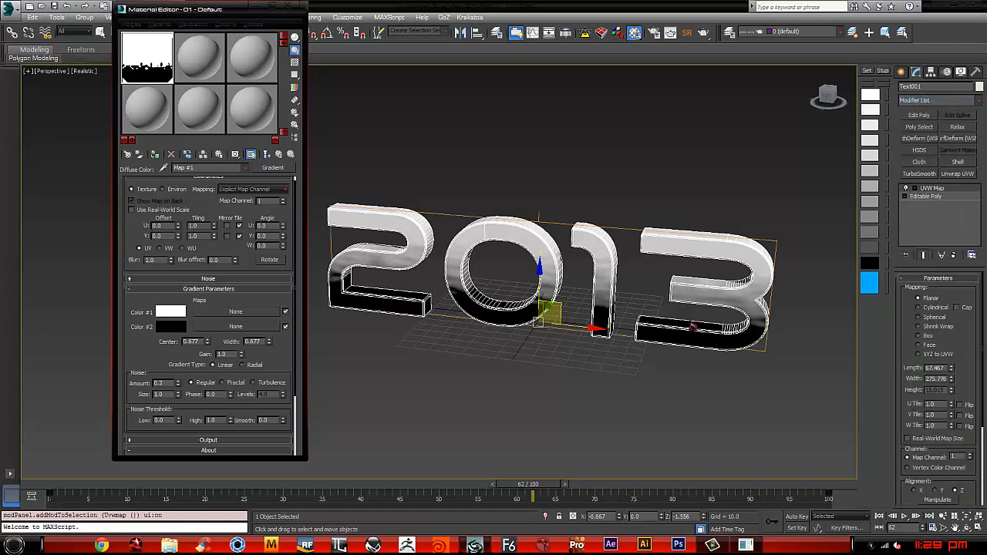
Step: Activate the Rotate tool and turn on Angle Snap
key(e)
middle_drag(560, 301, 540, 324)
key(a)
Step: Try rotating the whole 2013 text by -65 degrees about the Y axis and undo the rotation
middle_drag(583, 266, 602, 299)
drag(602, 275, 596, 255)
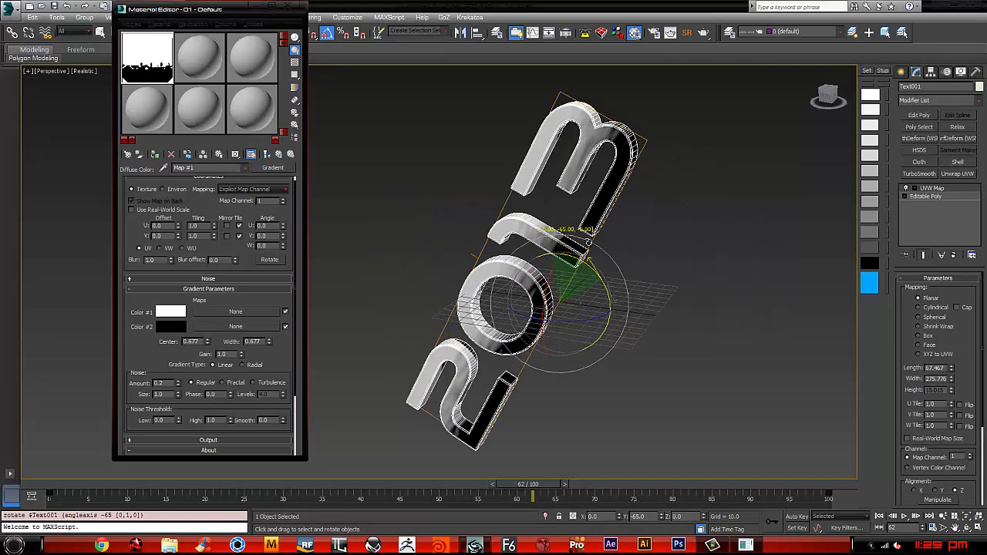
key(ctrl+z)
Step: Rotate the UVW Map gizmo -90 degrees about the Y axis and fit it to the 2013 text
key(1)
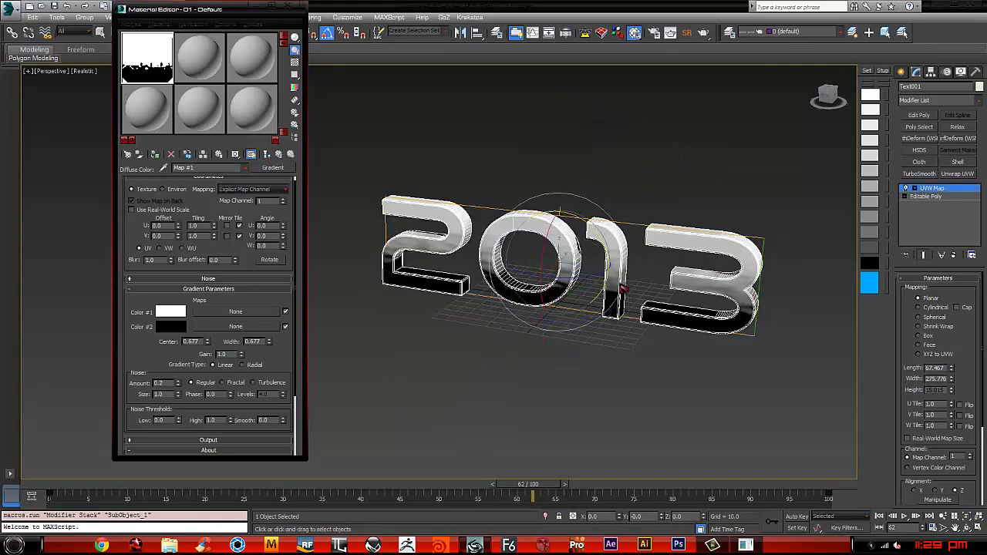
drag(590, 224, 563, 186)
alt+middle_drag(626, 274, 670, 252)
key(ctrl+z)
drag(591, 223, 576, 176)
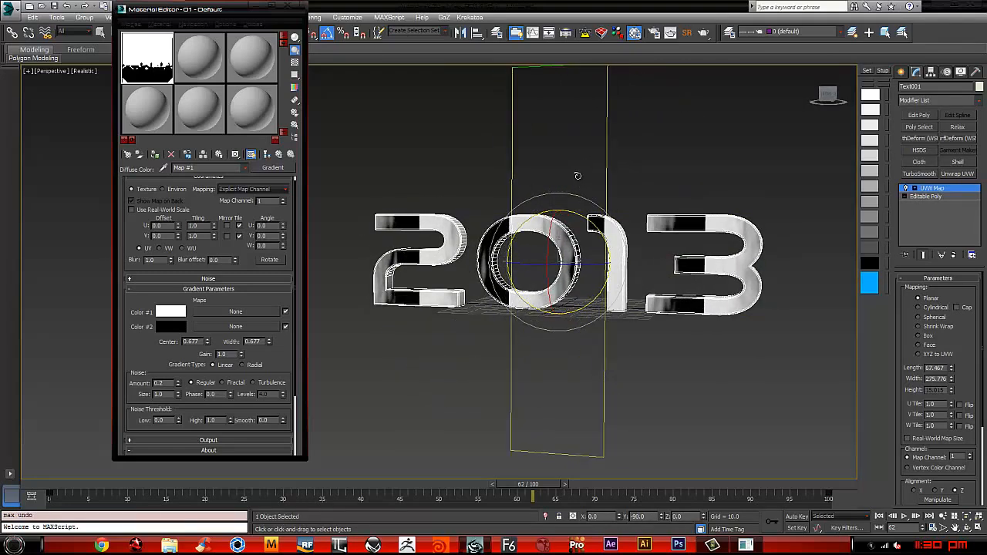
alt+middle_drag(657, 248, 677, 261)
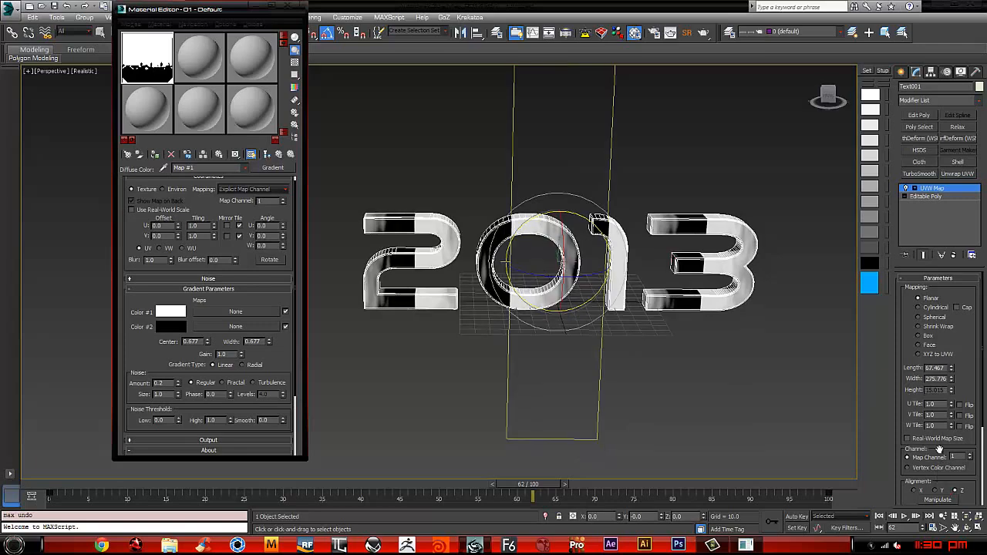
drag(939, 450, 934, 354)
click(931, 423)
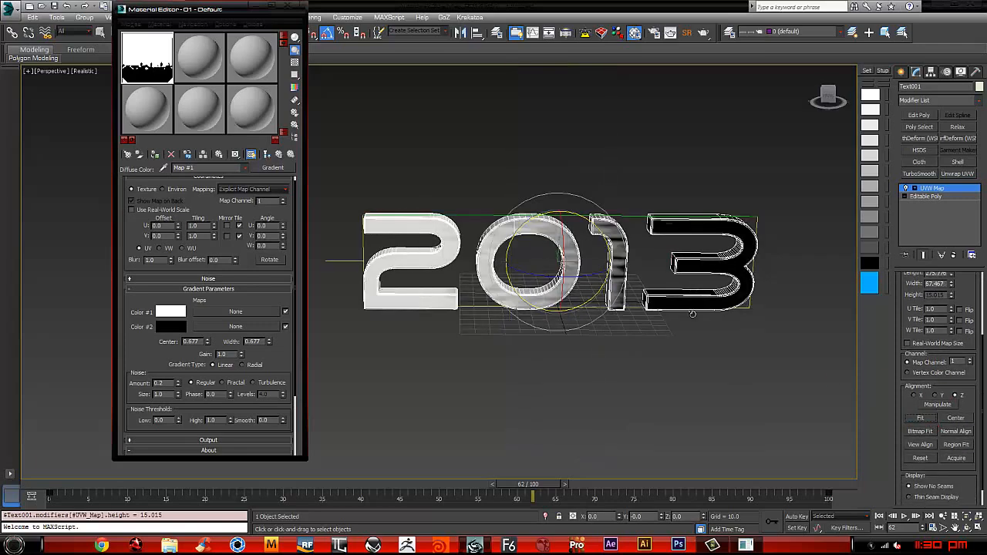
Step: Do a test render of the 2013 text at frame 33 and close the render window
alt+middle_drag(660, 298, 694, 434)
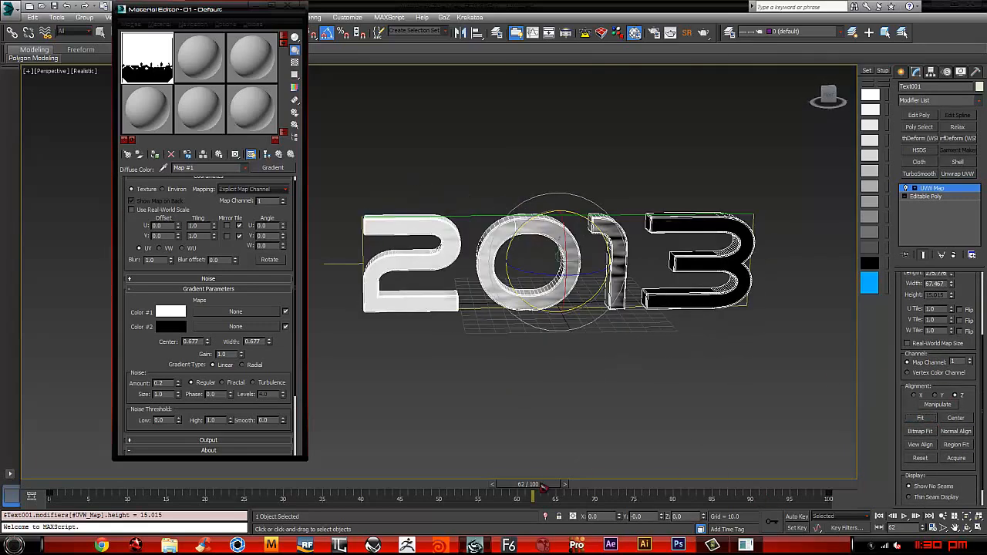
drag(543, 486, 314, 466)
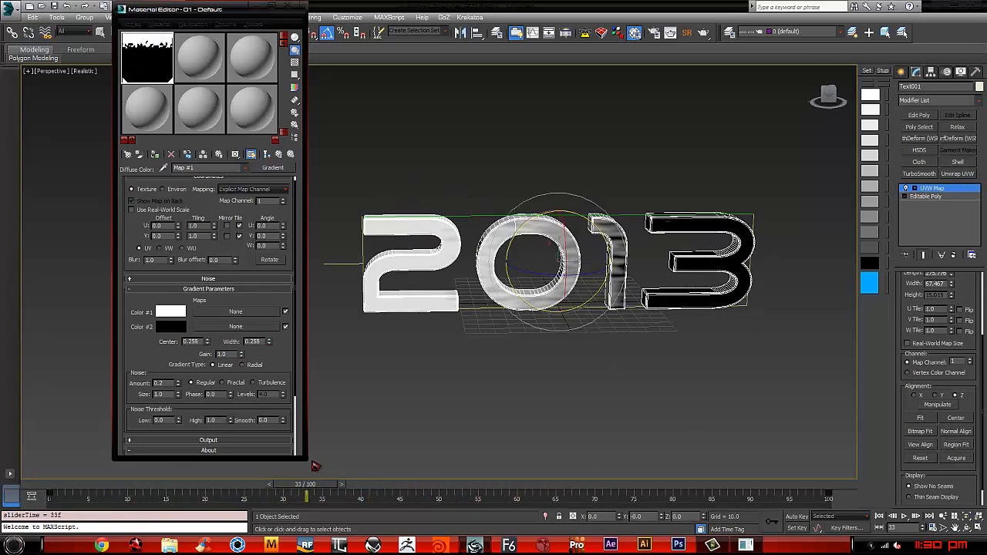
key(shift+q)
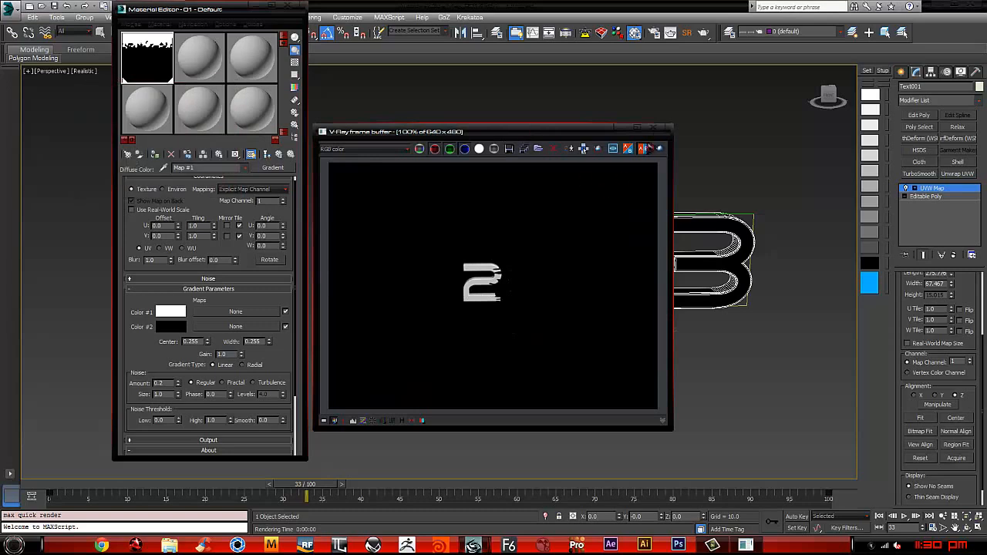
click(658, 128)
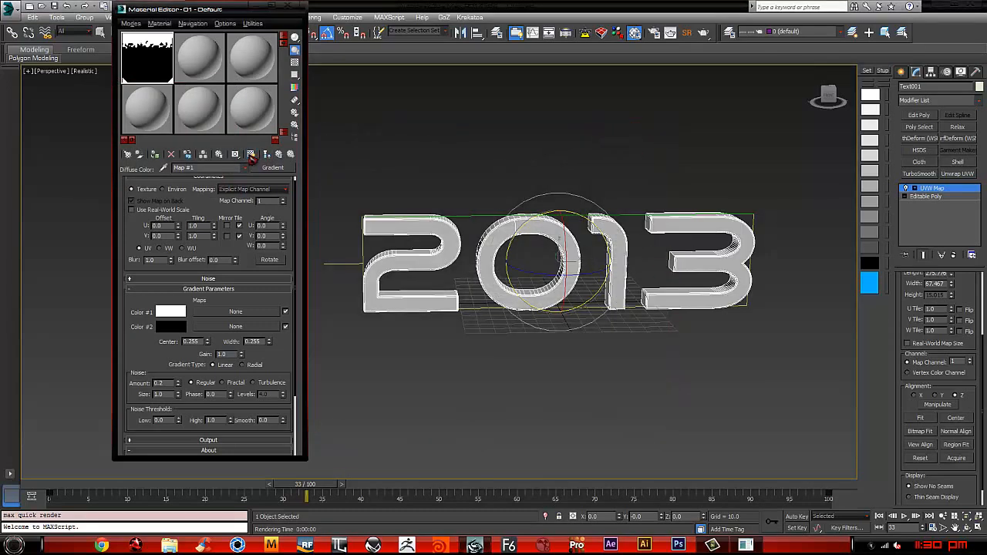
Step: Refresh the gradient in the viewport and scale the UVW Map gizmo up along the Z axis so it extends beyond the text
middle_drag(568, 231, 569, 232)
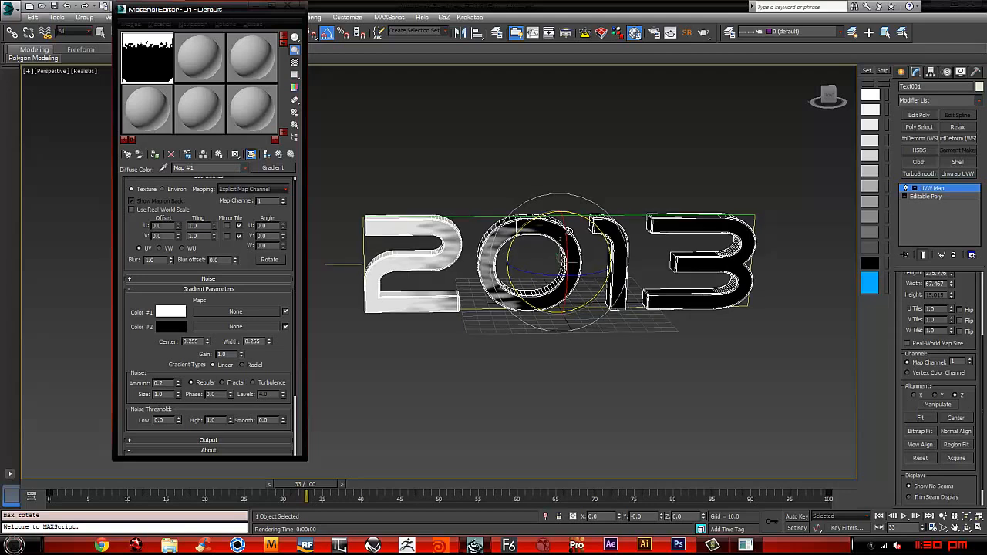
key(e)
key(r)
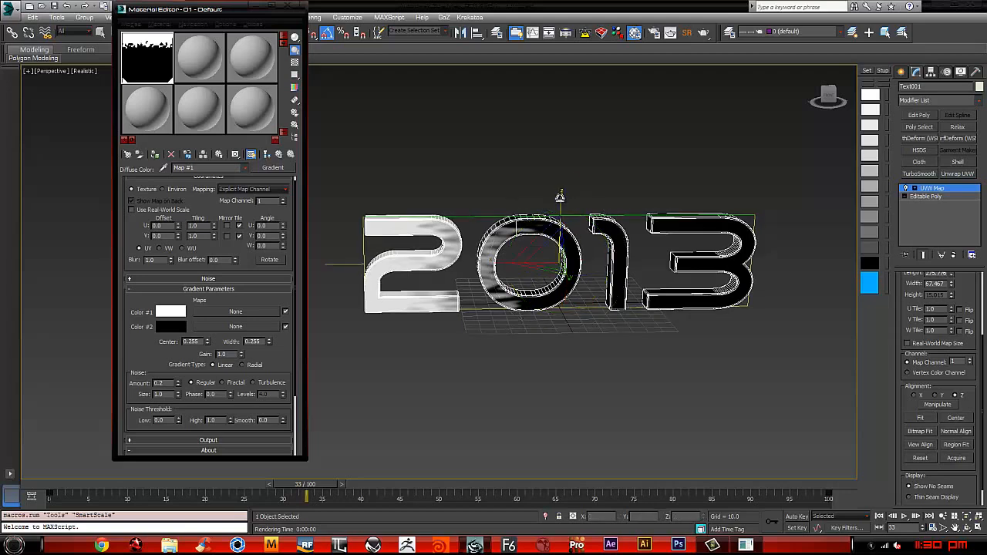
drag(562, 198, 568, 150)
Step: Do test renders of the text at frames 33 and 20, and close the frame buffer
key(shift+q)
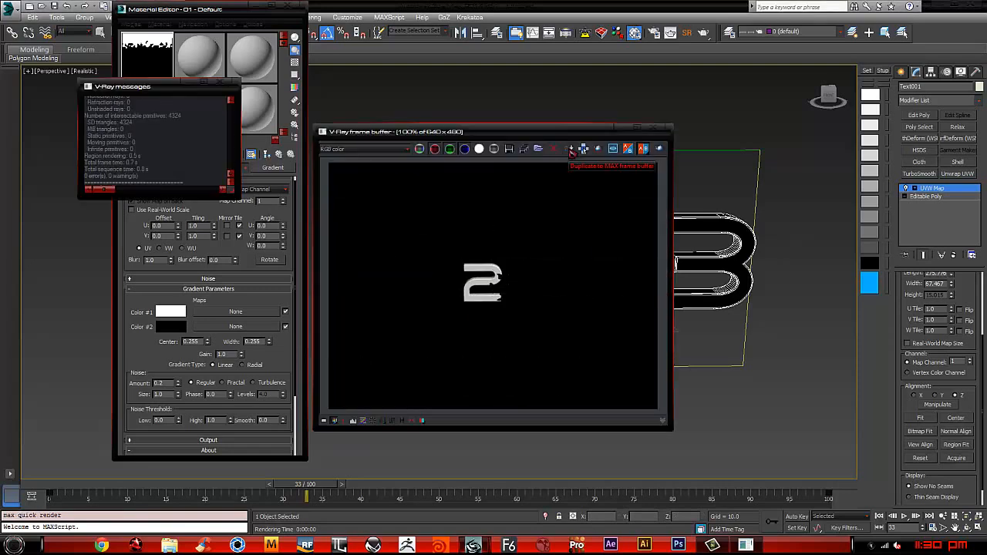
drag(308, 486, 230, 485)
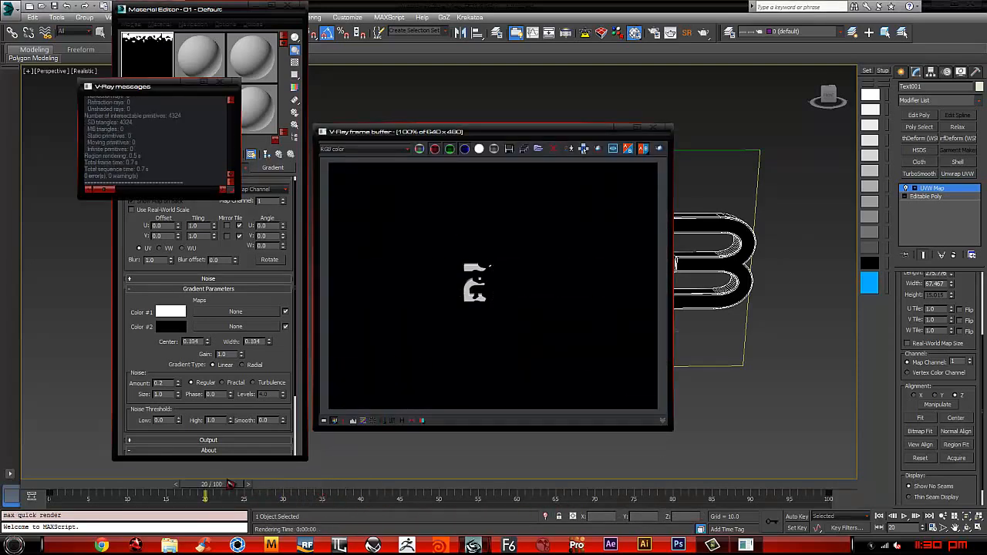
click(655, 130)
Step: Switch the gradient's noise type to Turbulence, return to frame 0 and refresh the map in the viewport
click(261, 384)
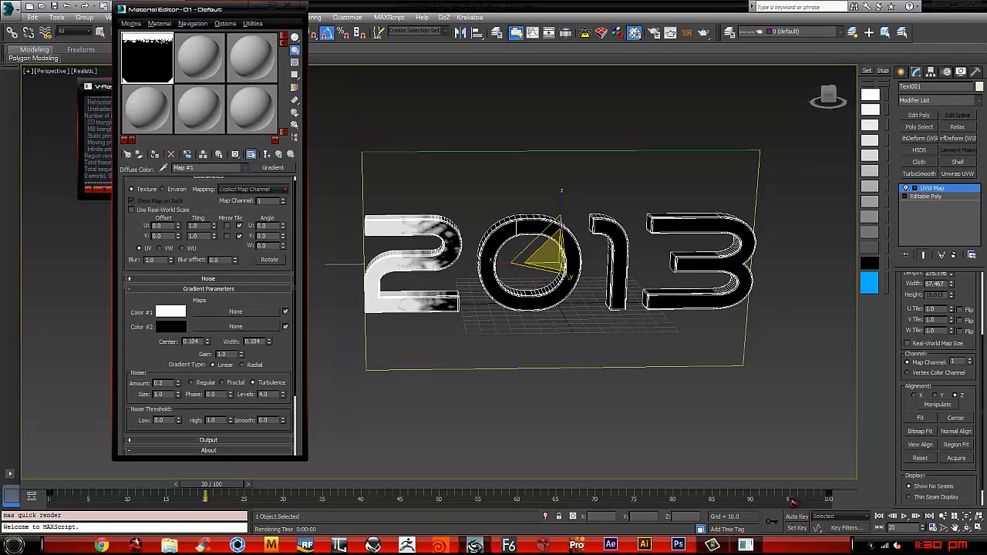
middle_drag(642, 245, 612, 235)
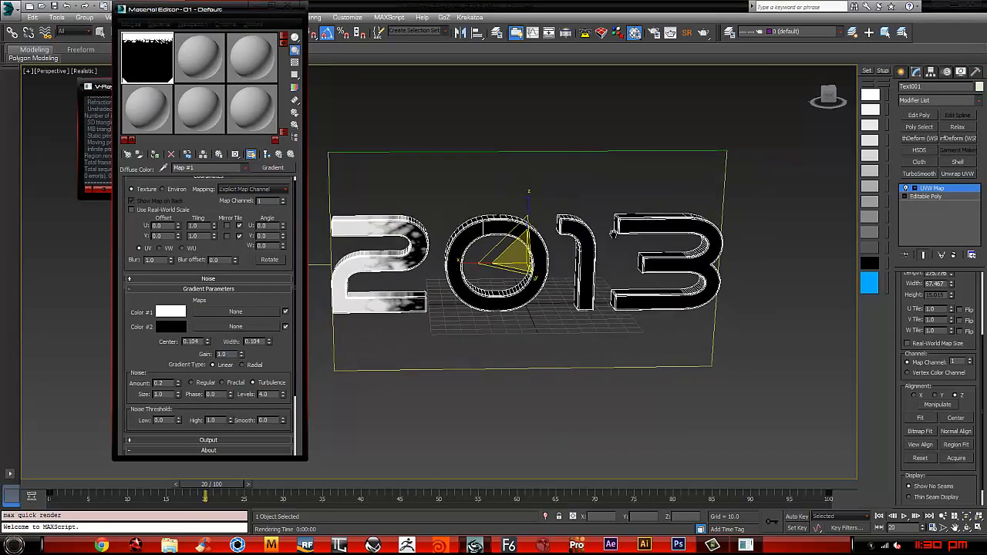
mouse_move(580, 270)
alt+middle_down()
mouse_move(502, 277)
mouse_move(592, 278)
mouse_move(563, 264)
alt+middle_up()
drag(232, 487, 21, 486)
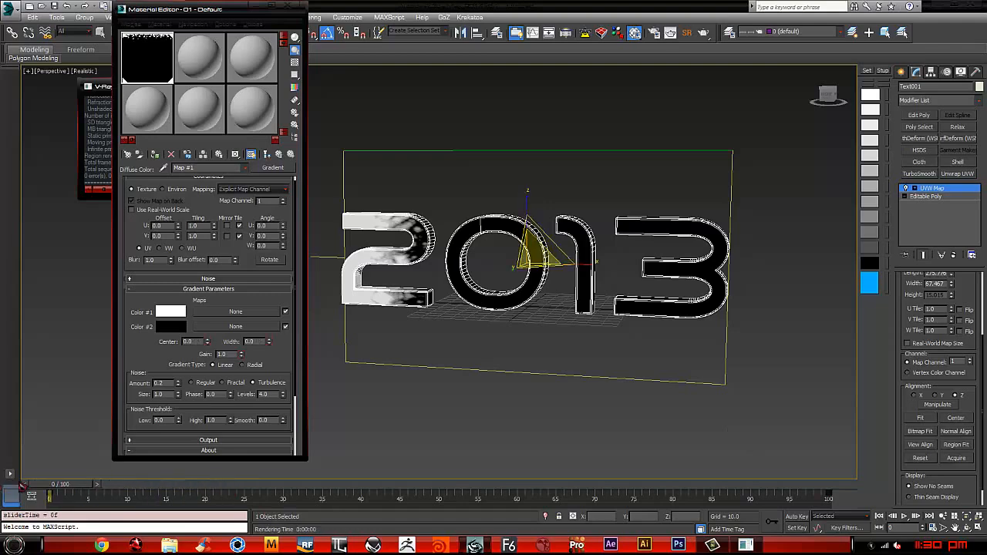
click(252, 155)
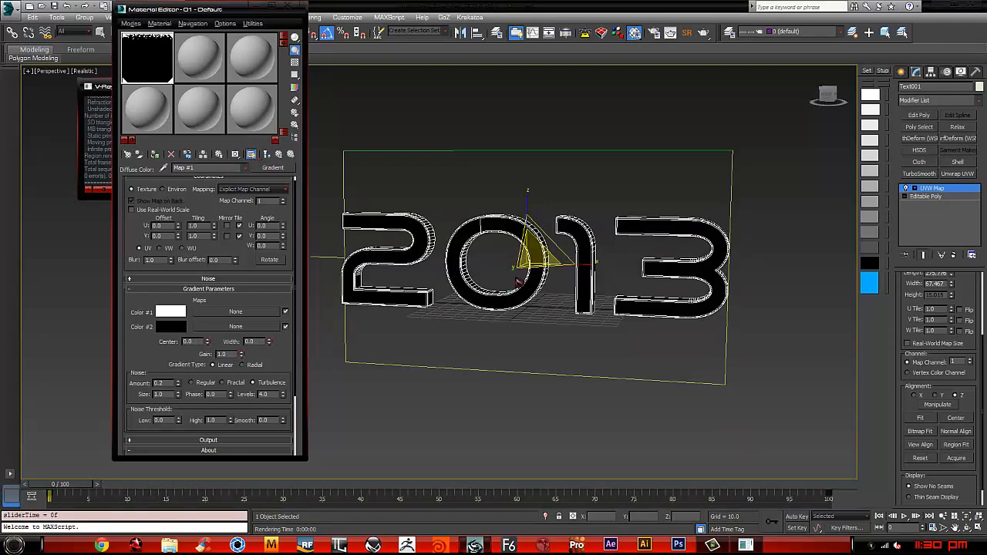
Step: Close the Material Editor and convert the 2013 text to an Editable Poly
alt+middle_drag(518, 280, 431, 173)
click(284, 9)
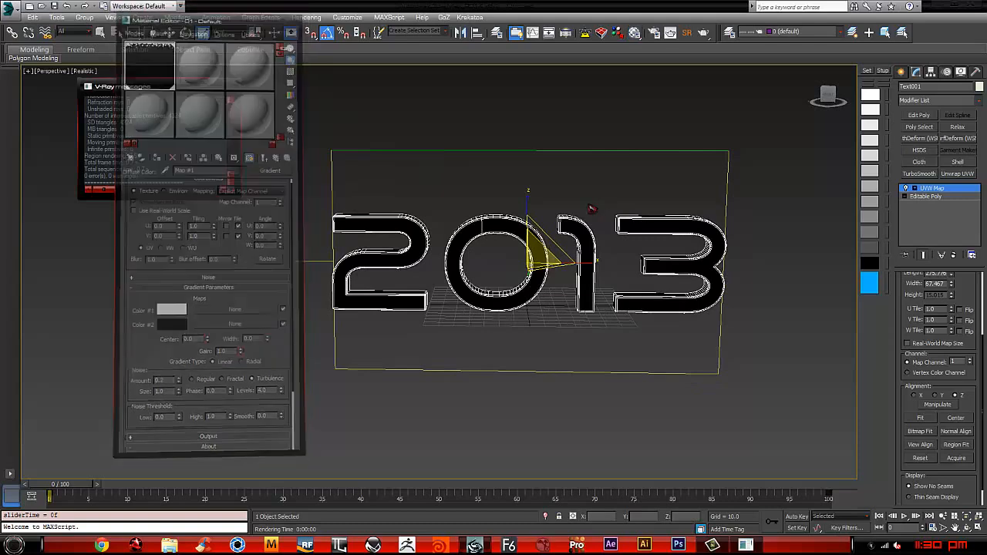
right_click(588, 199)
mouse_move(638, 299)
click(715, 304)
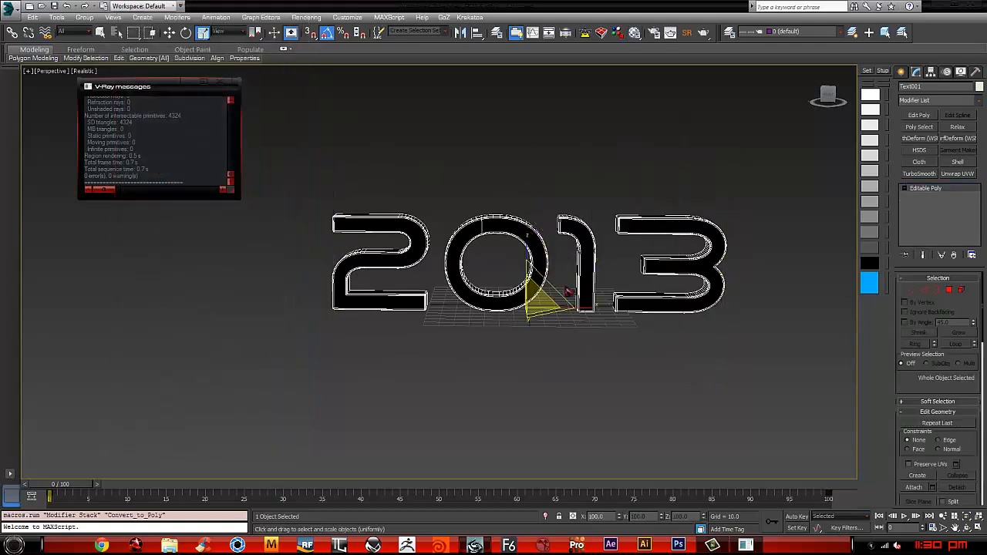
Step: Turn off the gradient map's viewport display, and close the Material Editor and the V-Ray messages window
alt+middle_drag(553, 289, 536, 227)
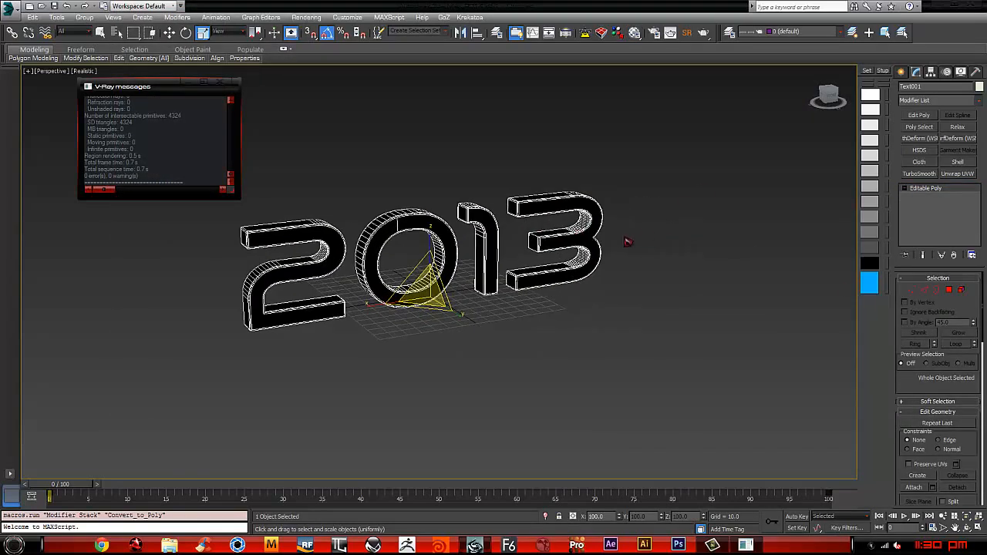
key(m)
click(251, 155)
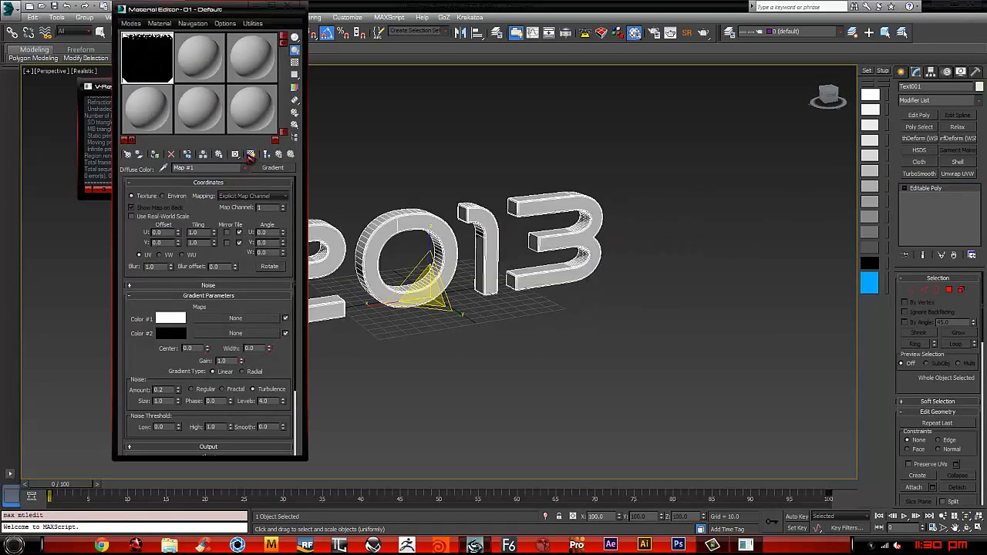
click(289, 6)
middle_drag(561, 237, 513, 218)
click(220, 83)
alt+middle_drag(475, 261, 494, 275)
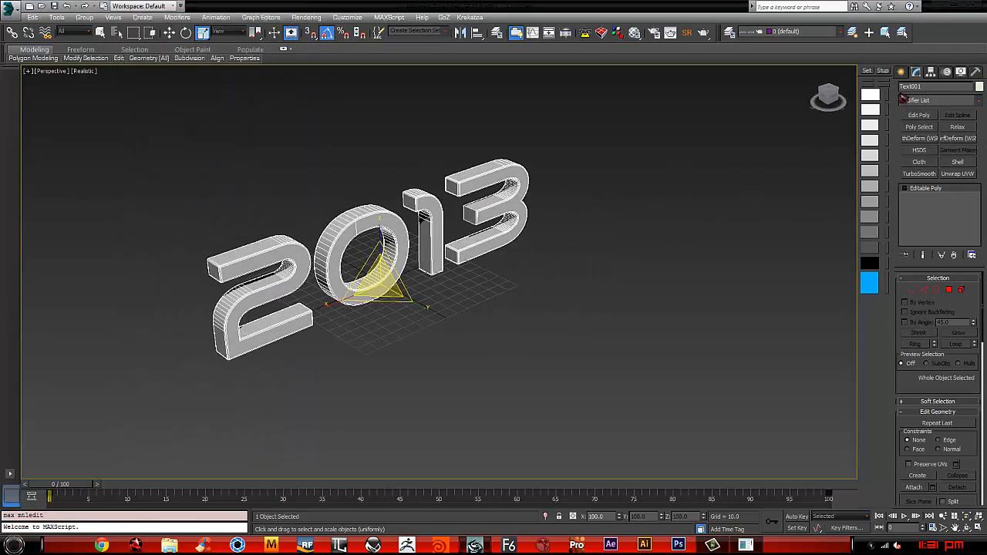
Step: Create a Particle Flow Birth Texture helper on the ground beside the 2013 text
click(901, 71)
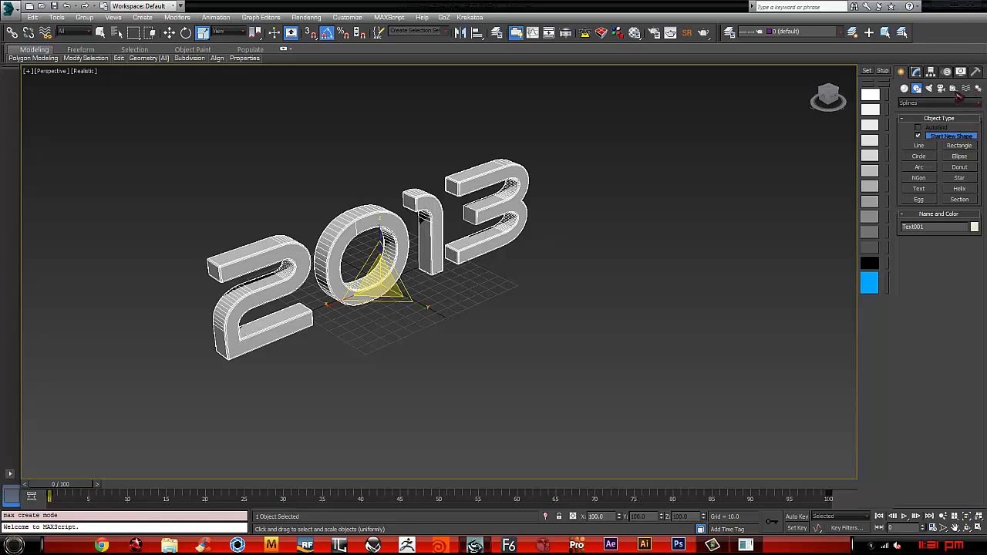
click(953, 88)
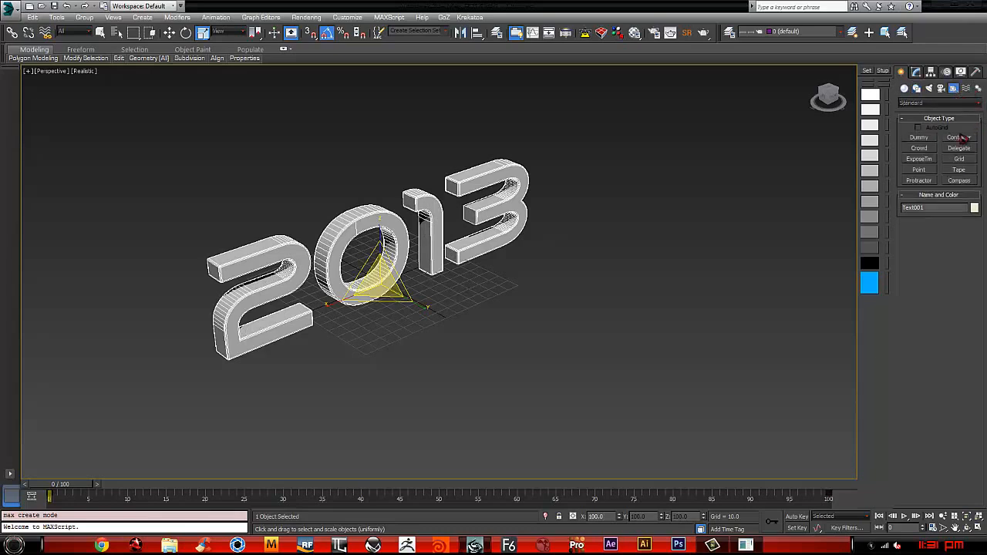
click(933, 103)
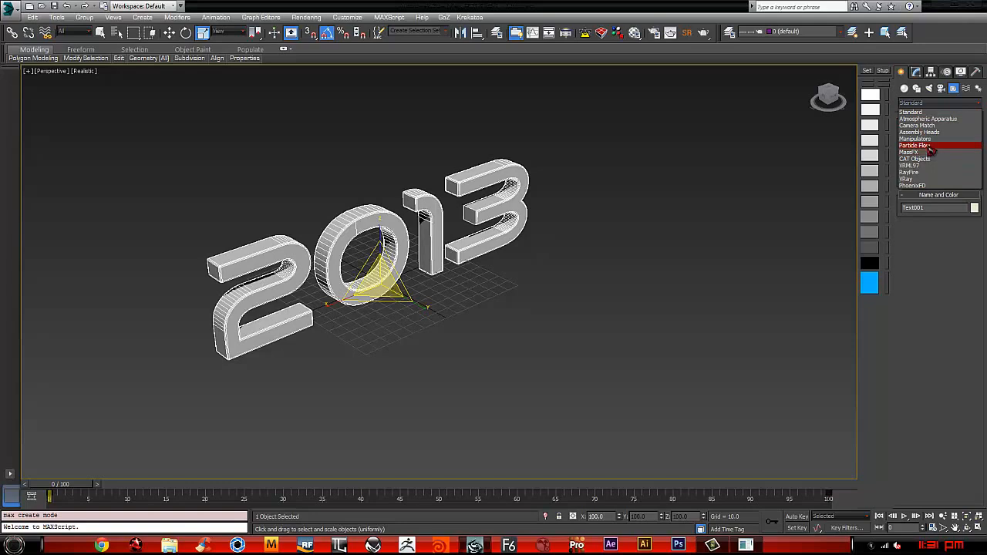
click(931, 147)
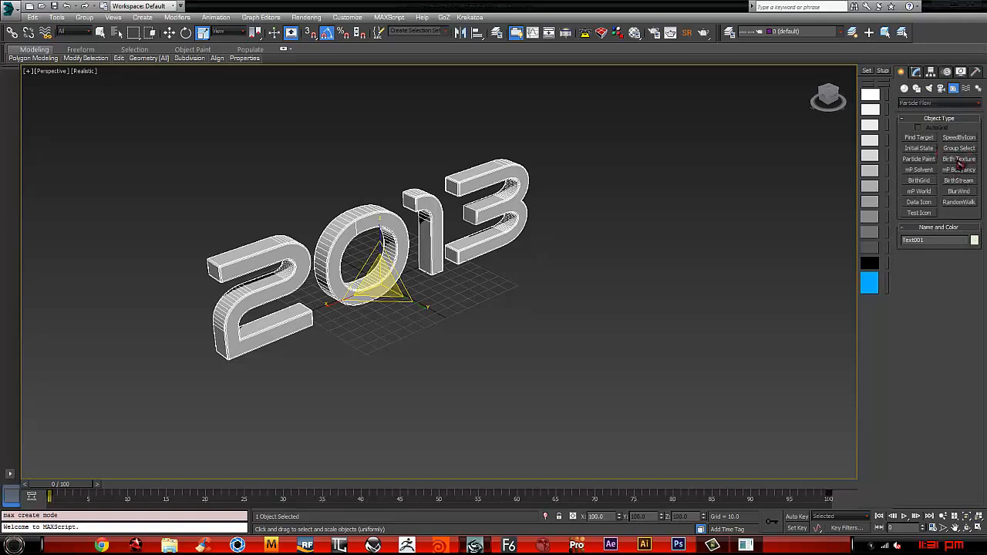
click(959, 160)
drag(577, 317, 597, 332)
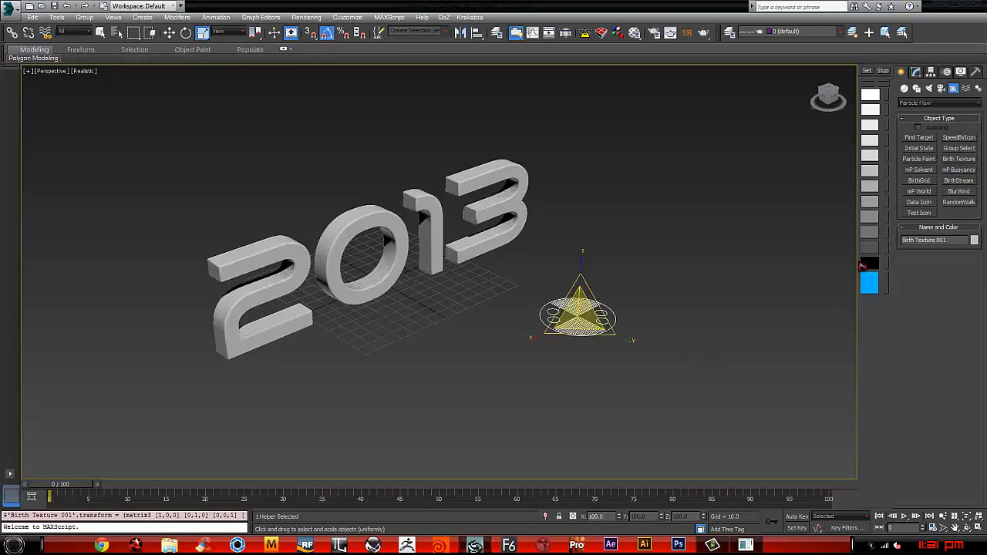
Step: Set the Birth Texture emission to stop at frame 100 with Half Frame precision
click(917, 71)
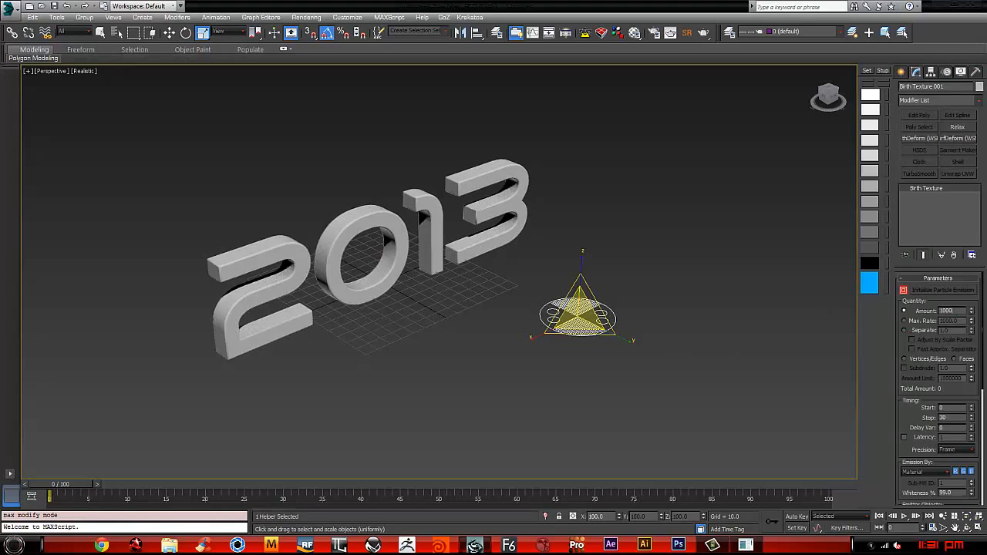
drag(907, 365, 924, 299)
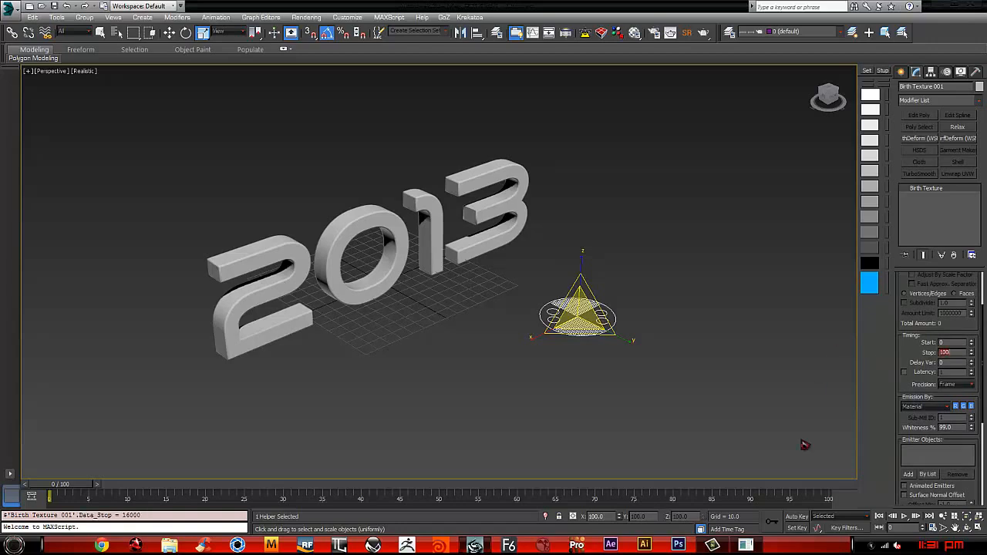
click(949, 385)
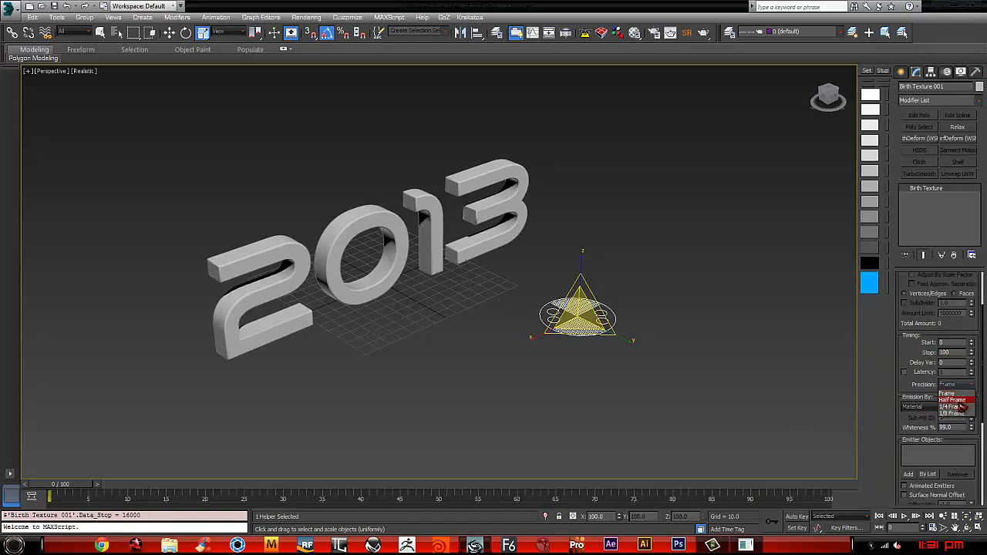
click(949, 402)
Step: Add the 2013 text as the Birth Texture's emitter object and initialize the particle emission
drag(930, 372, 934, 280)
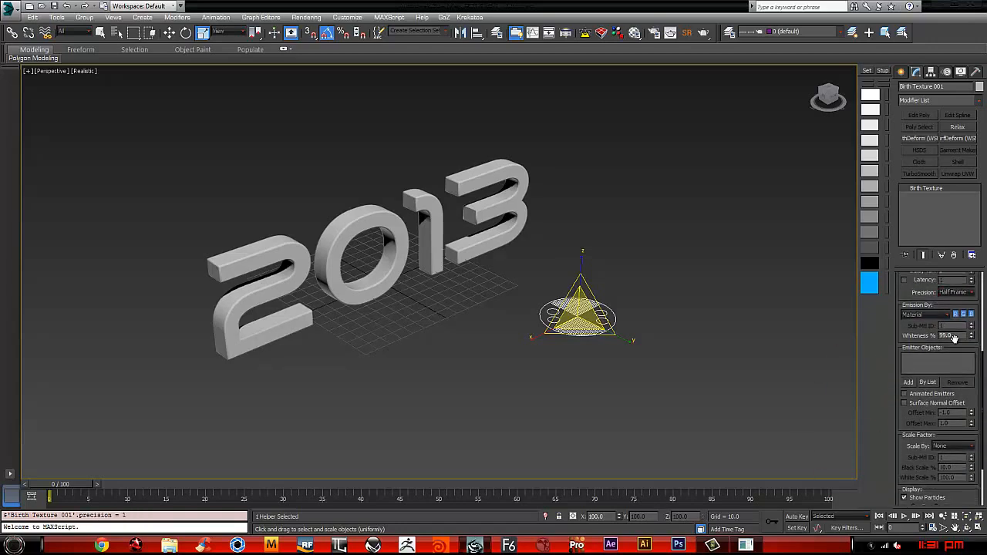
drag(955, 336, 869, 334)
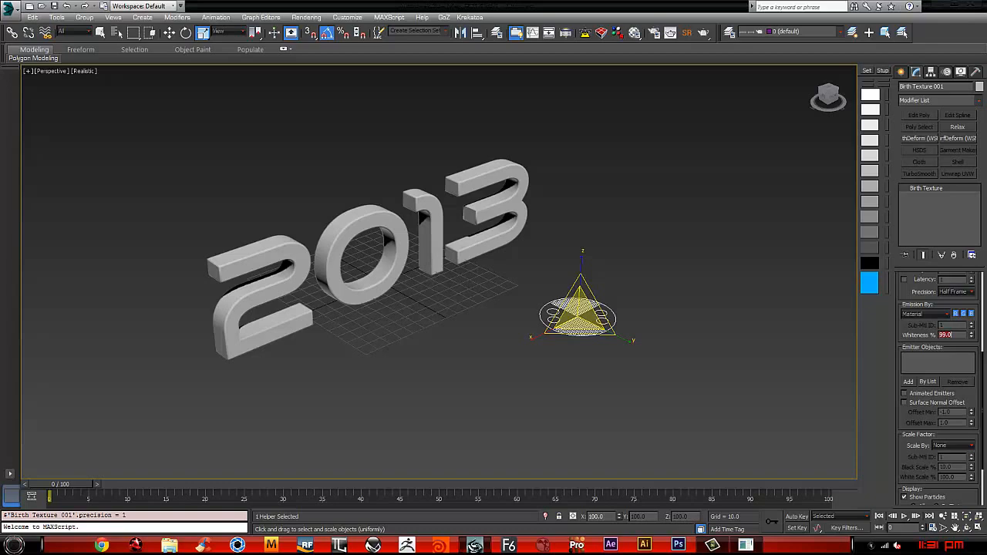
click(909, 382)
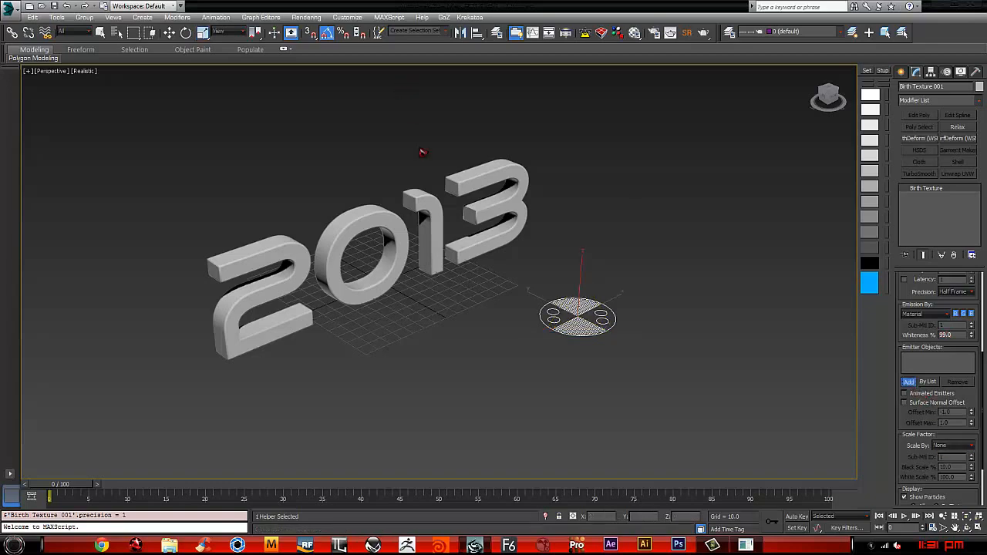
click(456, 179)
drag(905, 406, 887, 553)
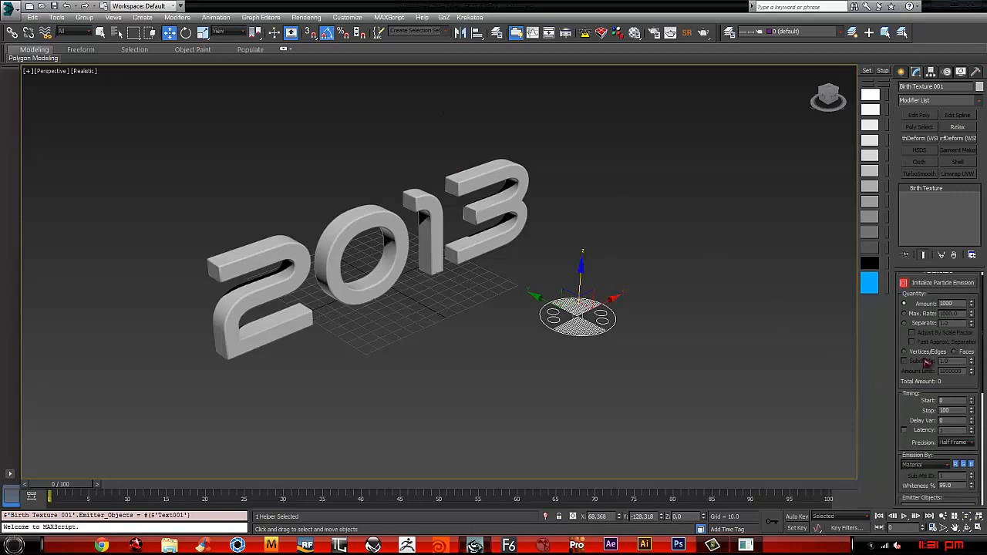
click(943, 286)
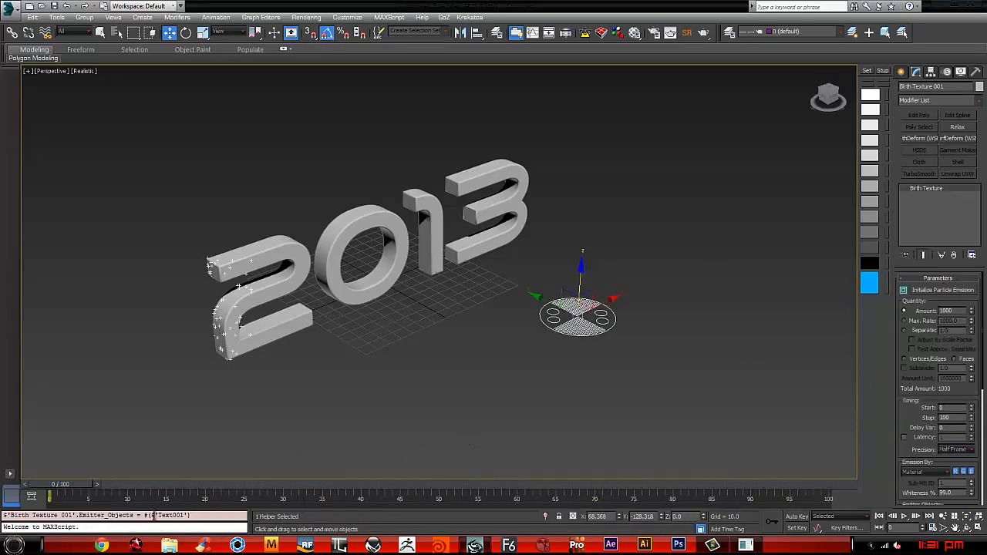
Step: Set the Birth Texture's particle amount to 50000 and reinitialize the particle emission
drag(74, 493, 418, 490)
drag(504, 485, 108, 427)
key(w)
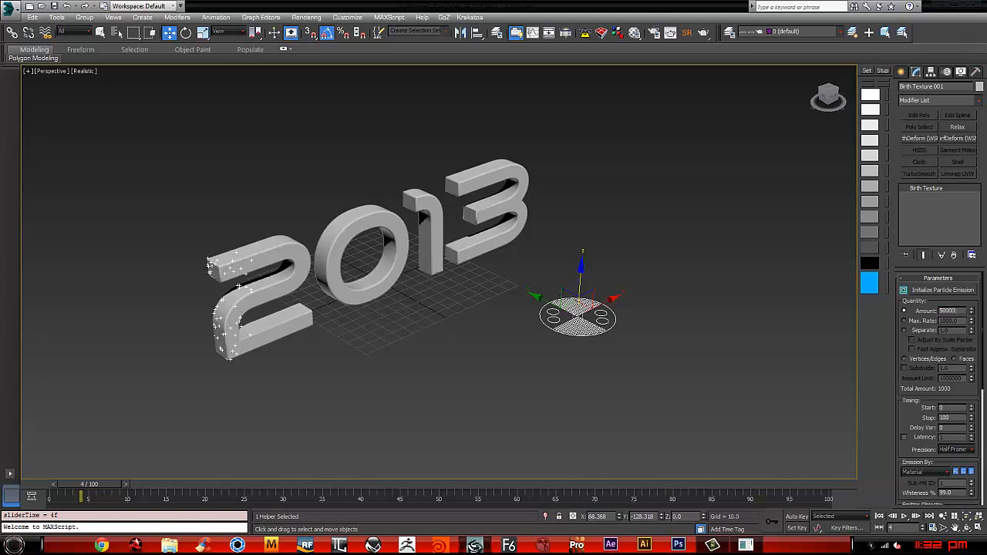
key(Return)
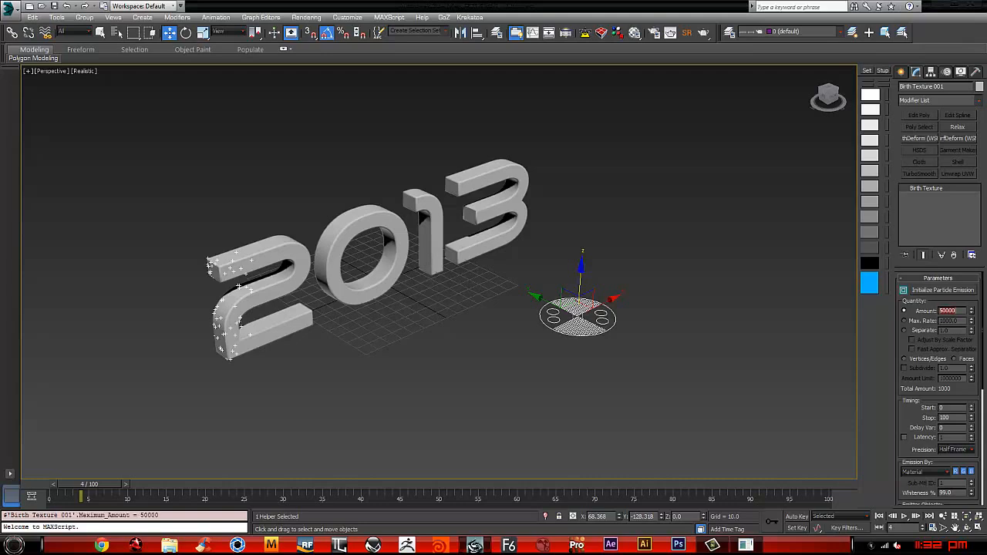
click(956, 294)
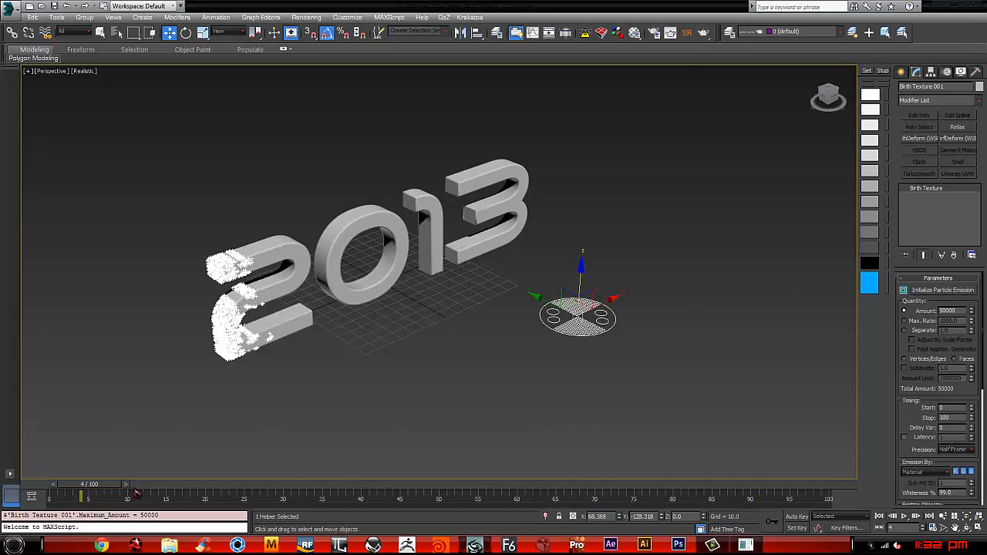
Step: Scrub through the opening frames to examine how particles emit from the 2013 text, returning to frame 0
drag(103, 482, 52, 485)
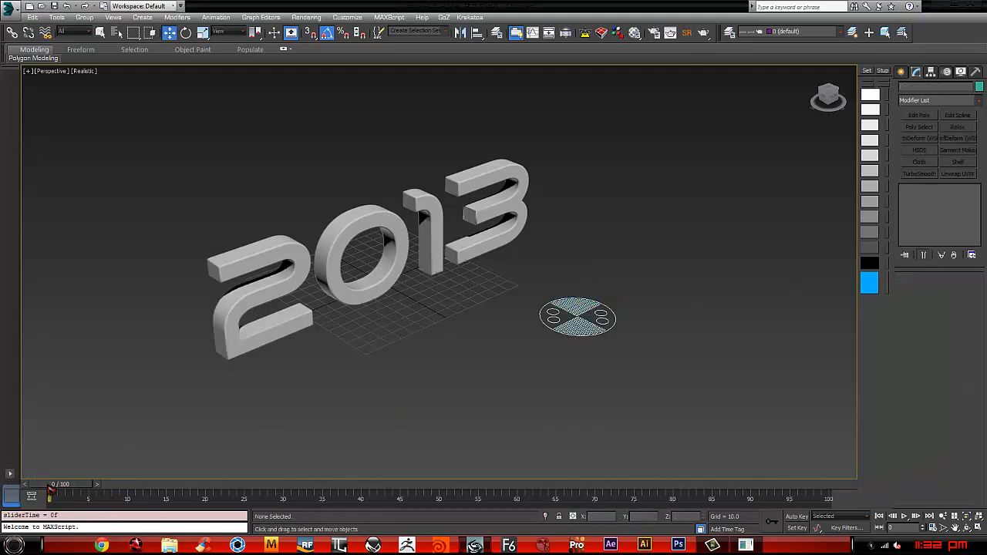
click(589, 311)
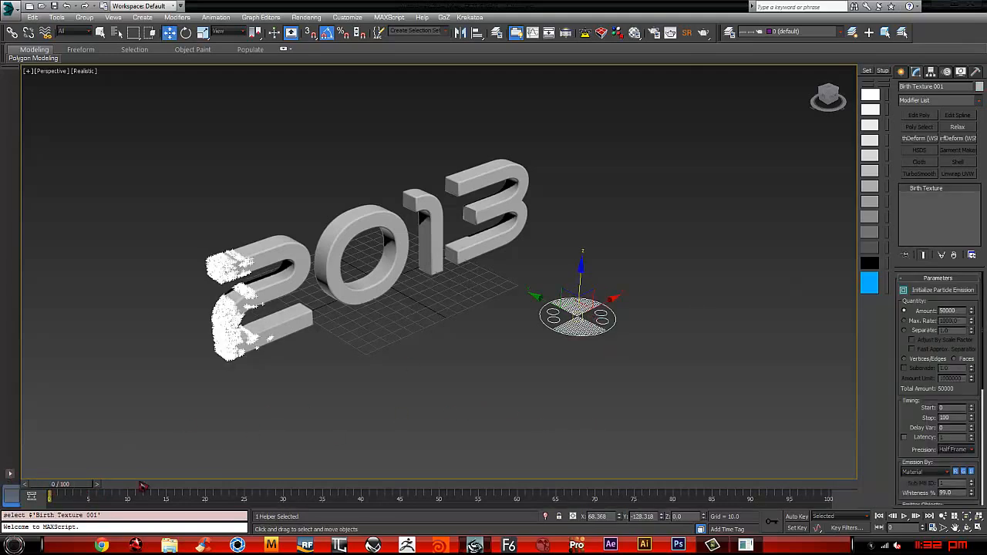
drag(71, 489, 28, 486)
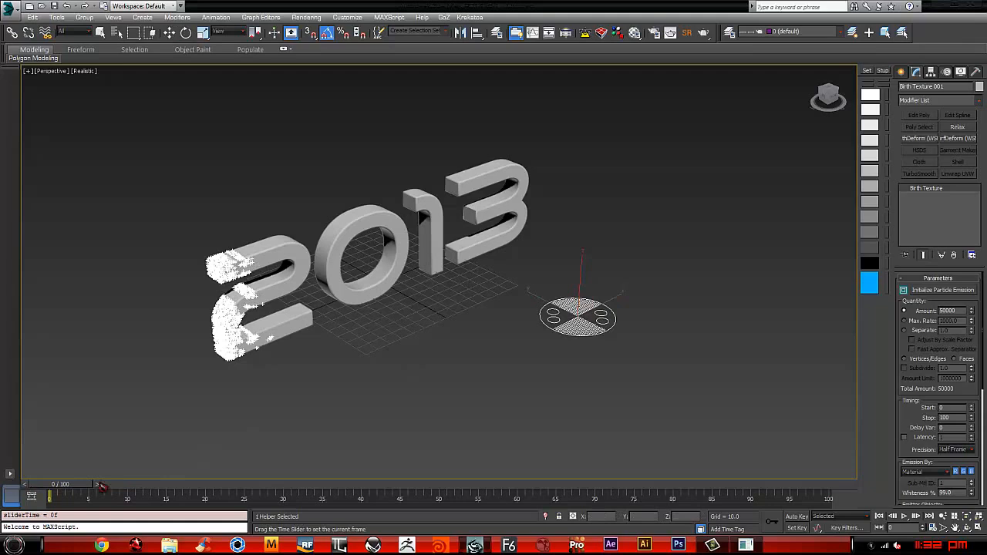
drag(103, 488, 9, 458)
key(w)
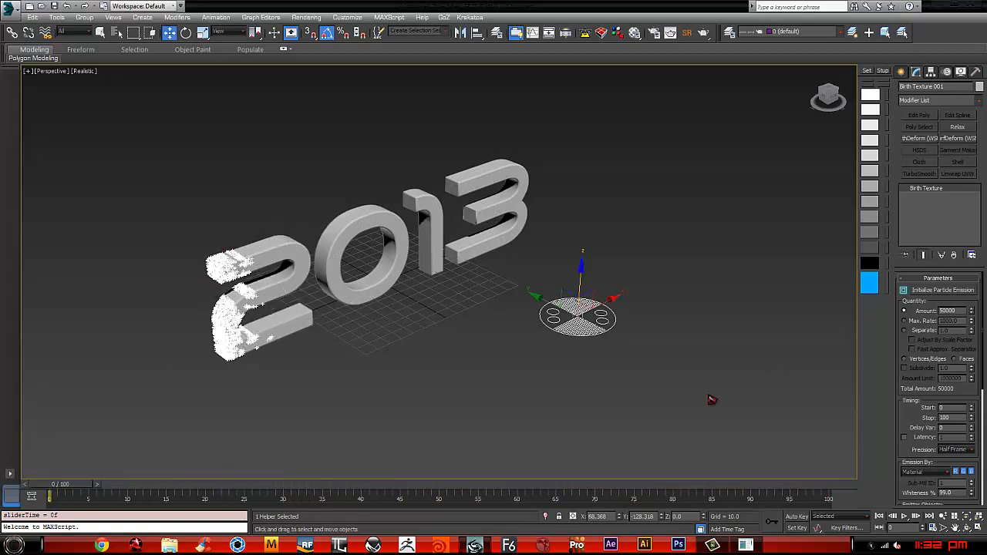
Step: Add a UVW Map modifier with planar mapping to the 2013 text
click(539, 378)
click(356, 214)
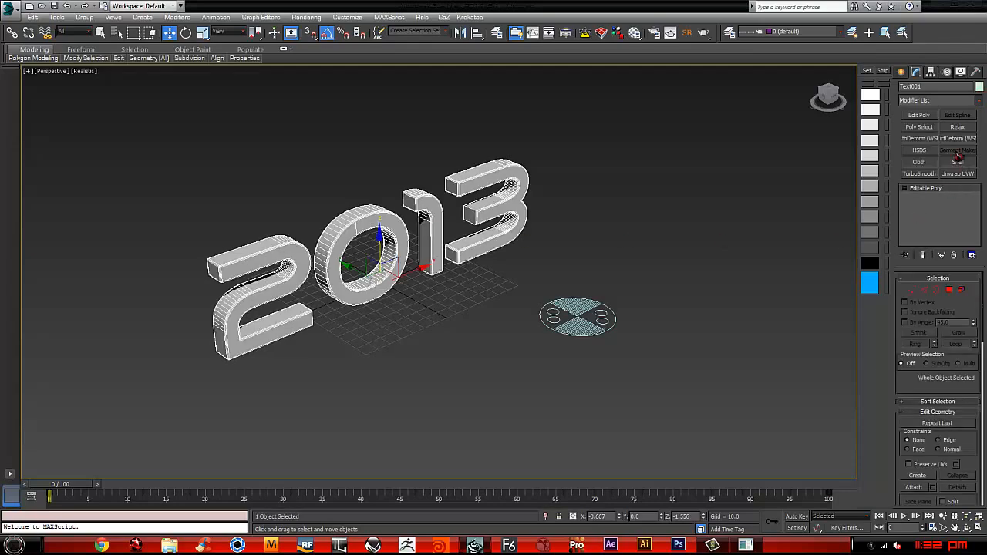
click(977, 101)
drag(982, 146, 973, 422)
click(925, 416)
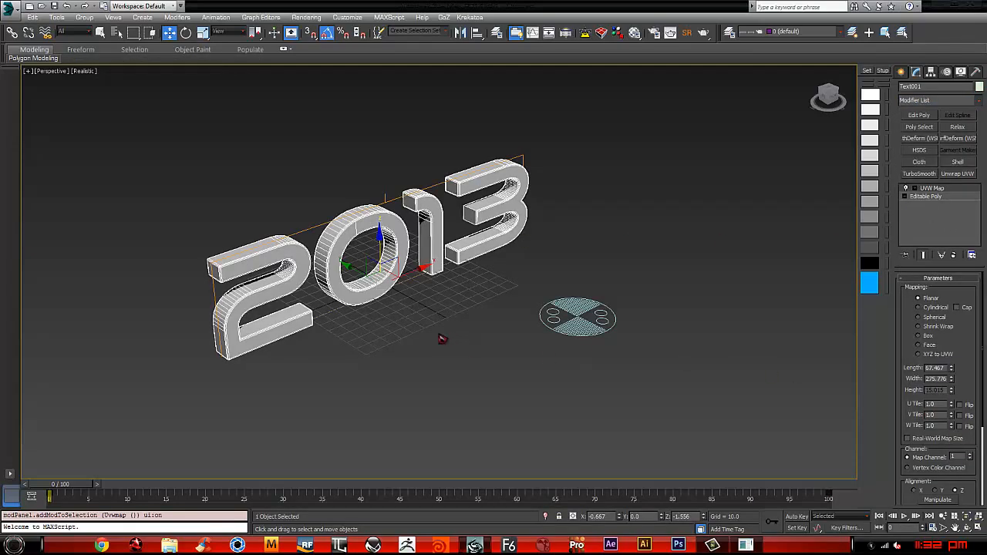
Step: Tilt the UVW Map gizmo 20 degrees in the plane of the text
key(e)
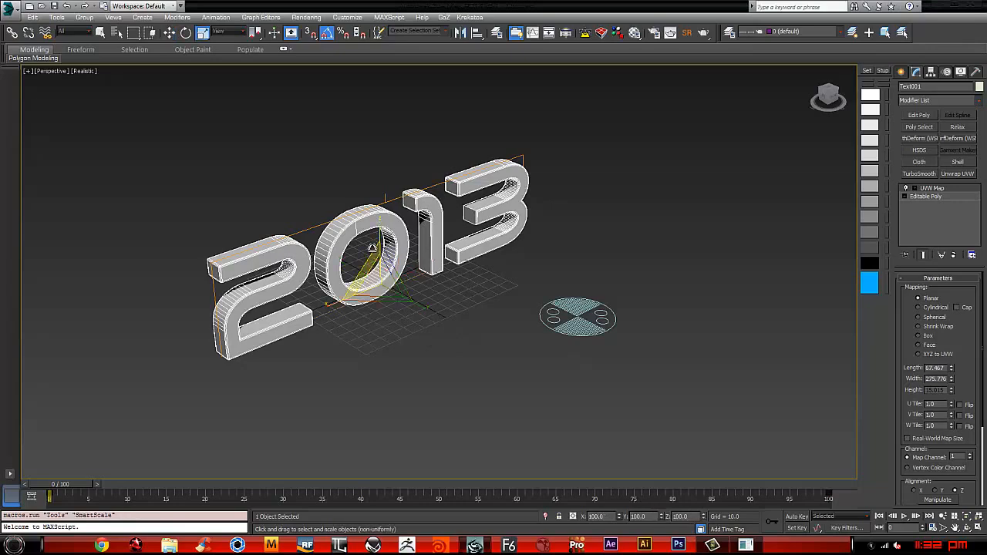
alt+middle_drag(416, 279, 440, 278)
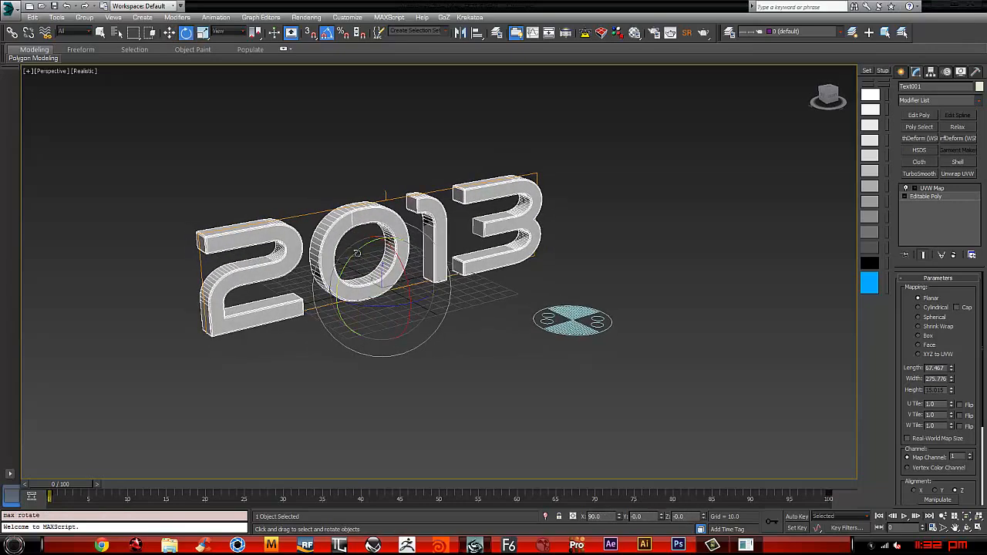
drag(353, 249, 373, 199)
key(1)
key(ctrl+z)
Step: Switch to local coordinates and scale the UVW Map gizmo up along its Y axis until it extends well beyond the text
key(r)
alt+middle_drag(374, 199, 421, 218)
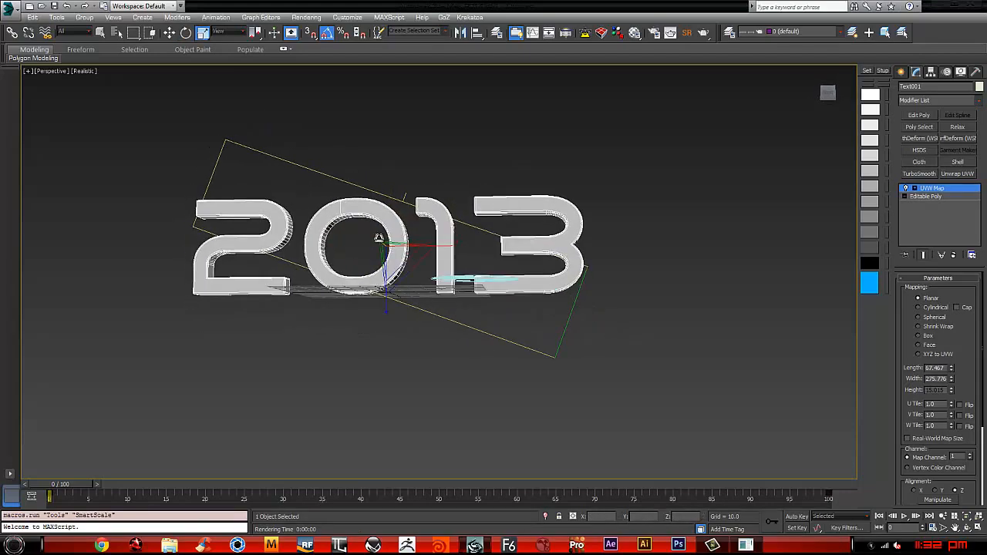
alt+right_click(420, 219)
click(436, 206)
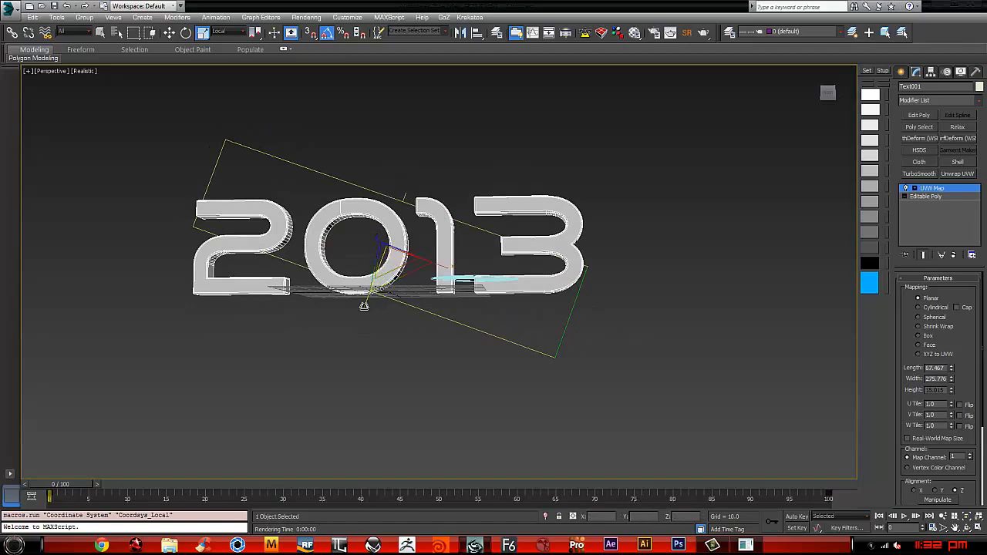
drag(363, 304, 300, 375)
alt+middle_drag(300, 375, 422, 346)
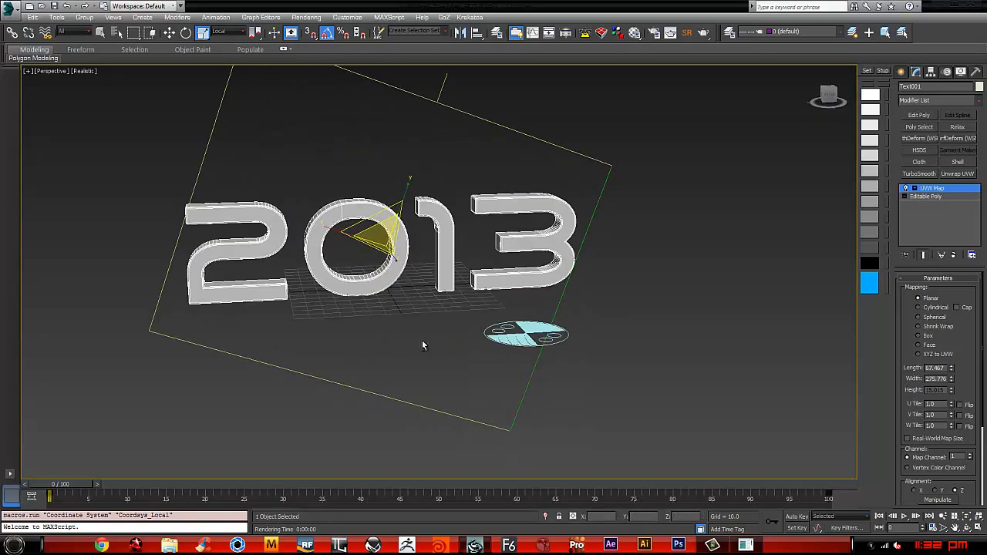
alt+middle_drag(385, 262, 451, 285)
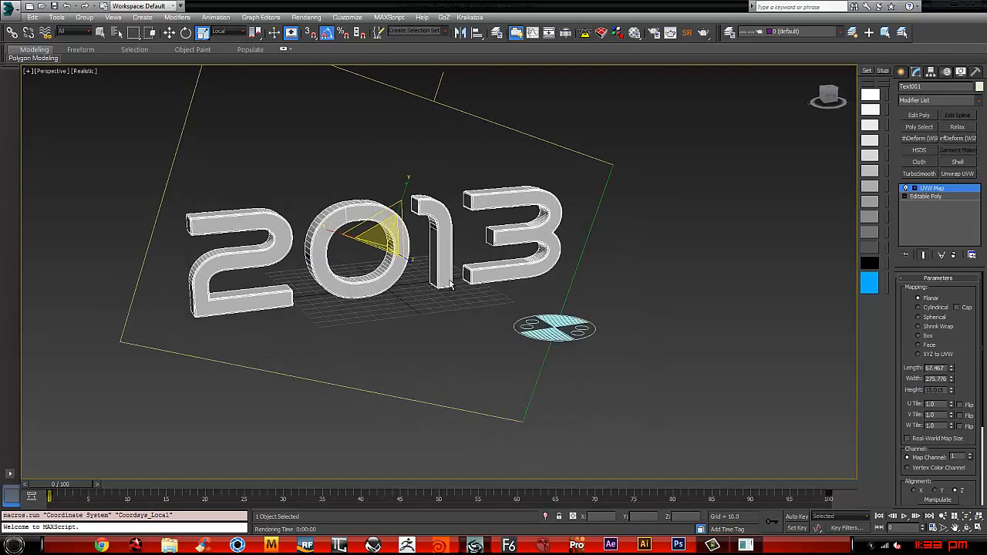
alt+middle_drag(571, 274, 681, 275)
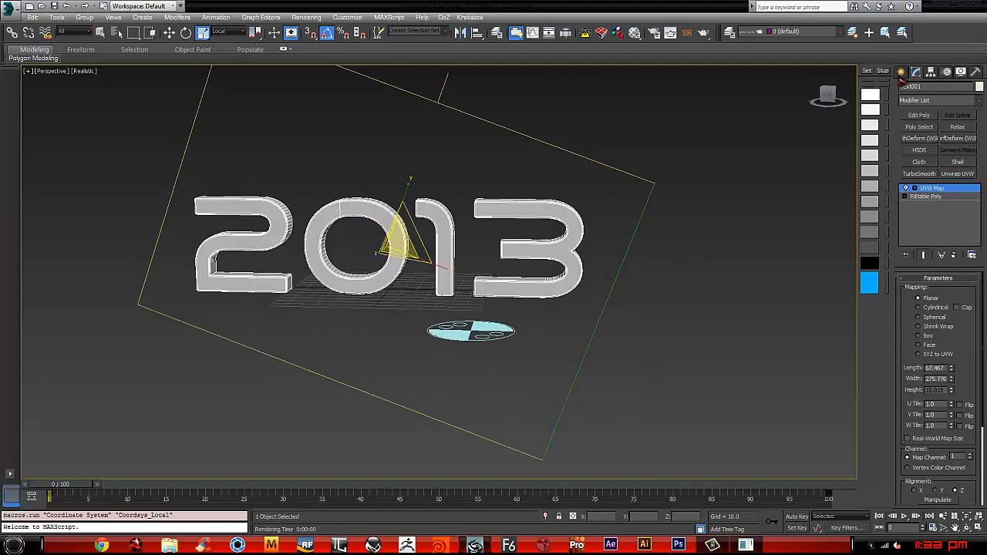
Step: Select the Birth Texture helper and reinitialize the particle emission with the text's adjusted mapping
click(901, 72)
alt+middle_drag(500, 302, 561, 326)
click(580, 321)
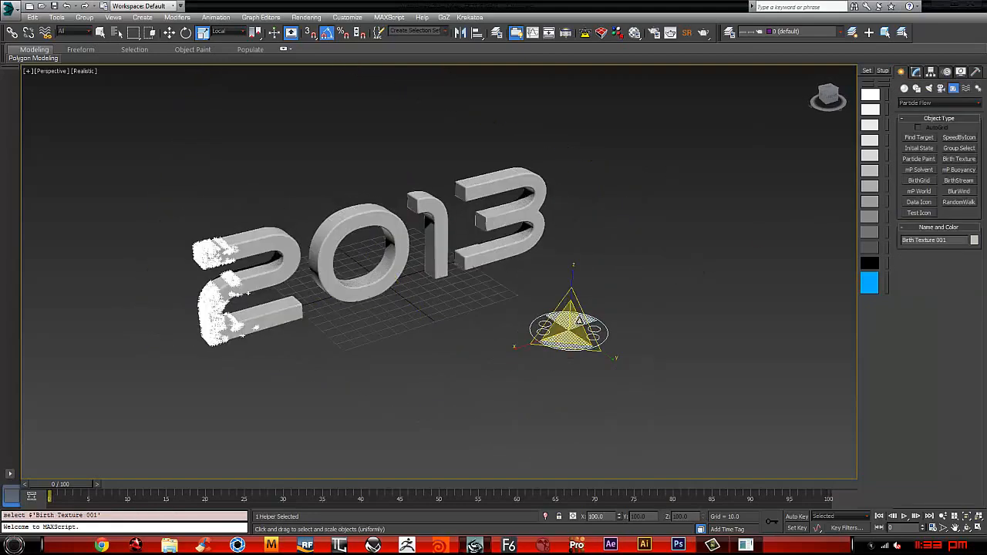
click(916, 72)
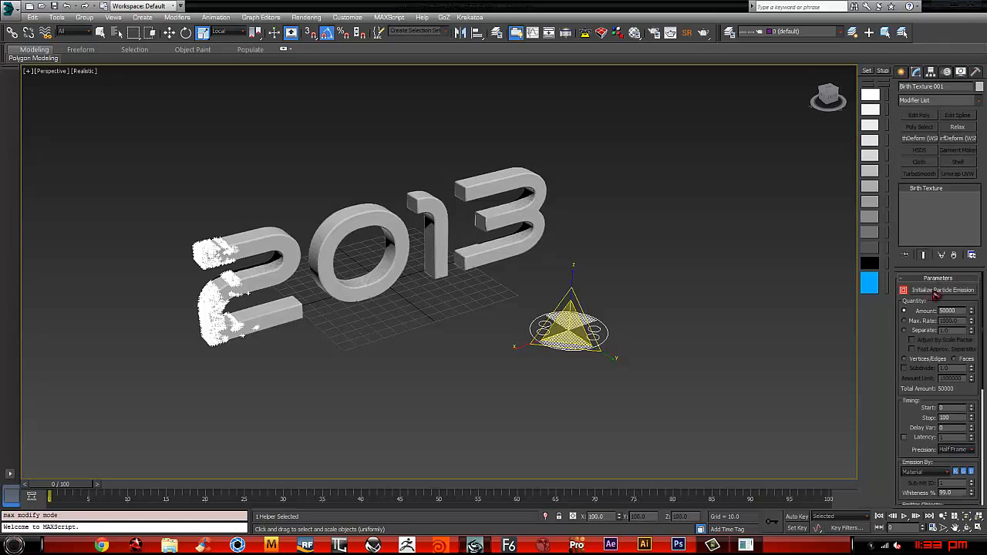
click(936, 292)
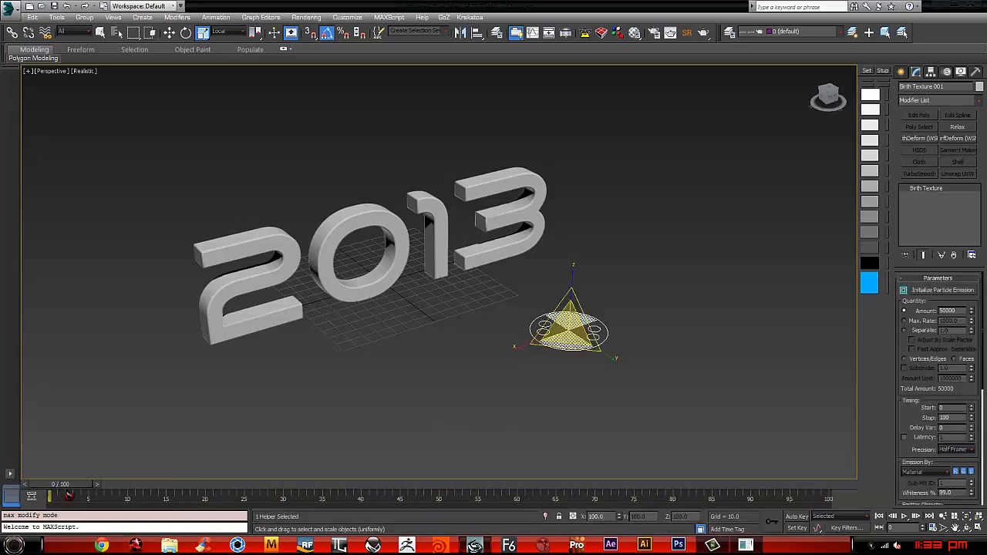
Step: Scrub the timeline to examine the particle emission spreading across the 2013 text, stopping at frame 37
mouse_move(69, 495)
mouse_down()
mouse_move(326, 495)
mouse_move(661, 463)
mouse_move(172, 439)
mouse_move(408, 432)
mouse_up()
alt+middle_drag(408, 432, 339, 409)
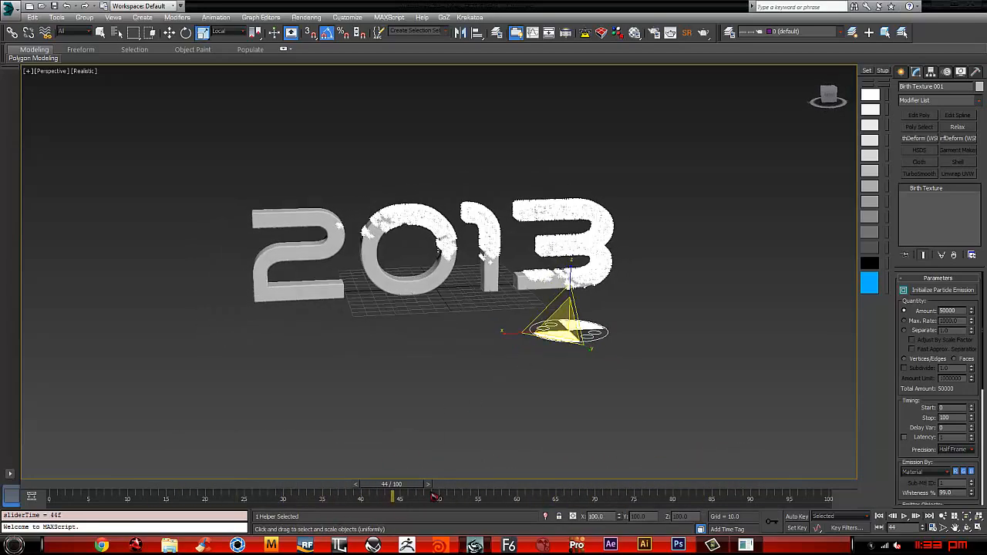
drag(428, 490, 378, 402)
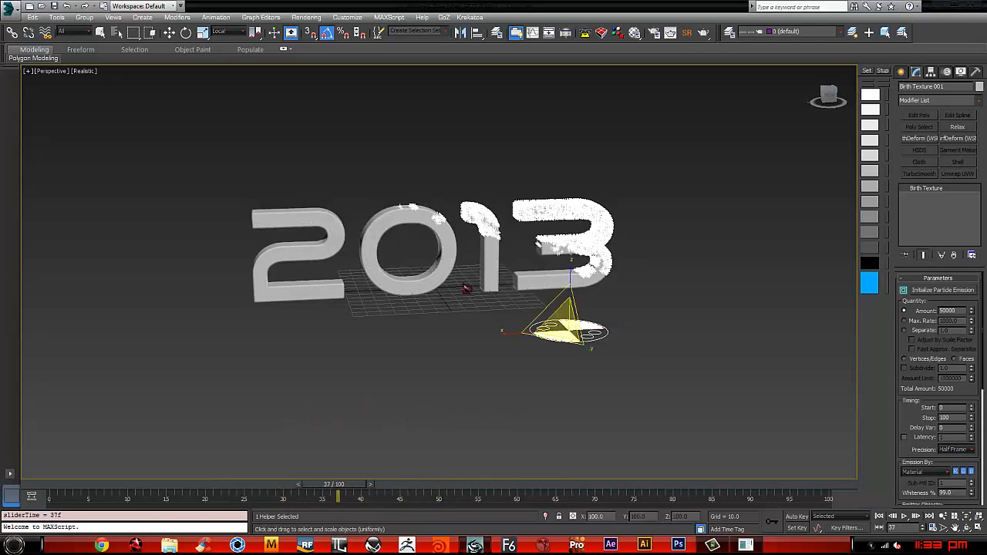
Step: Select the 2013 text and set its UVW Map gizmo to a 10-degree tilt
click(488, 241)
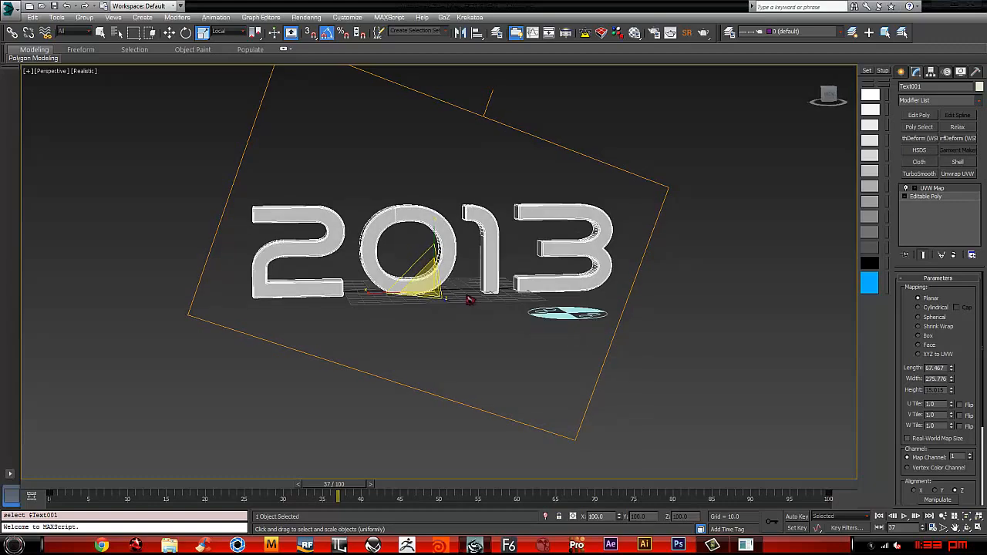
middle_drag(495, 301, 512, 335)
key(e)
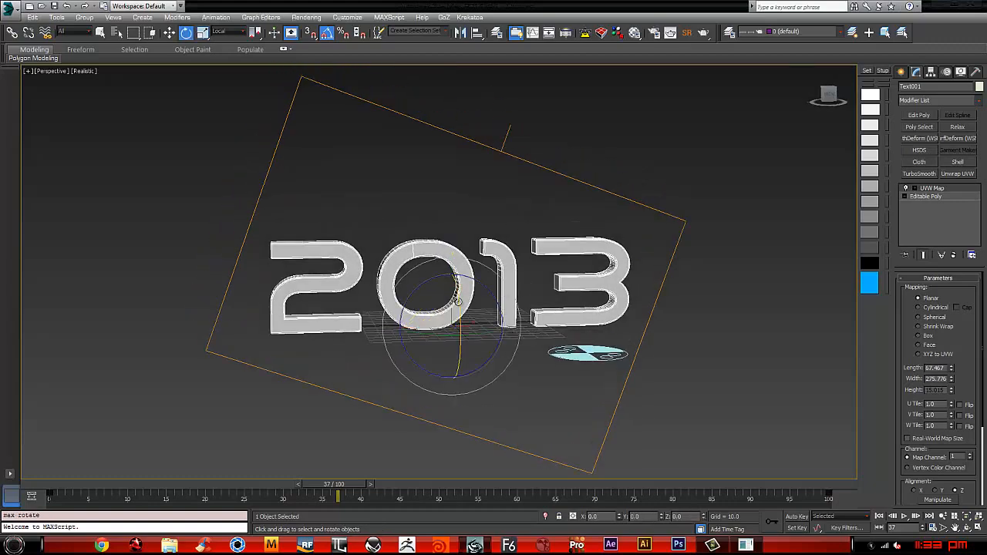
drag(481, 282, 479, 280)
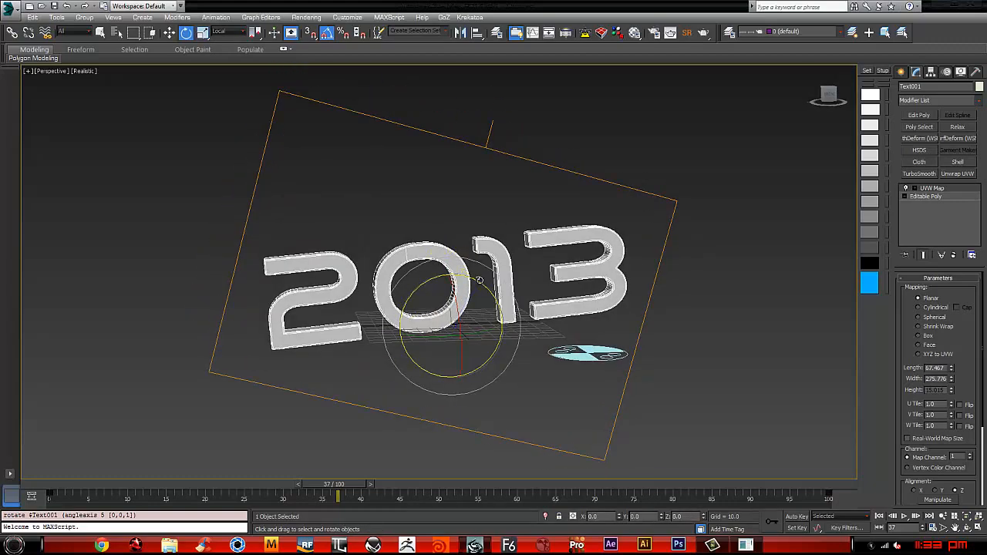
key(ctrl+z)
key(1)
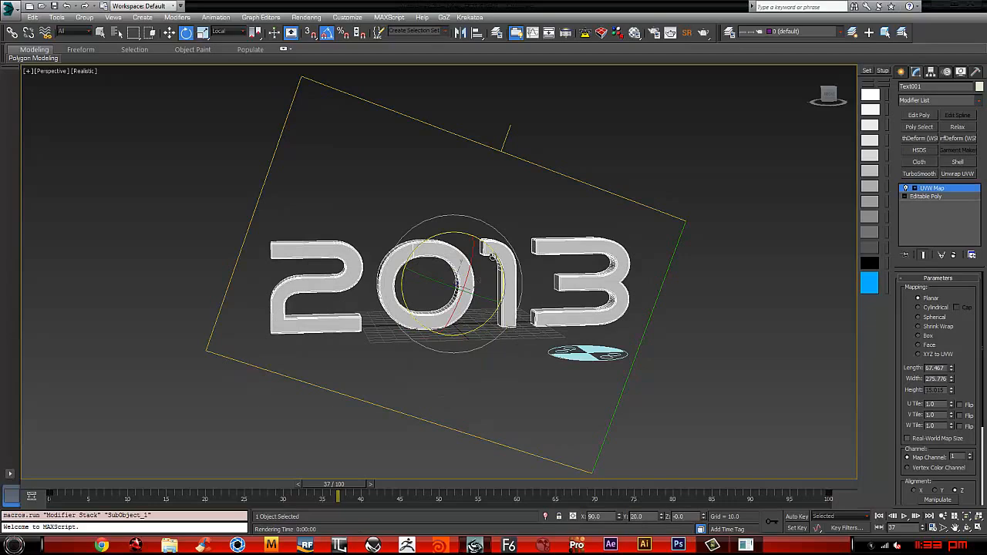
drag(490, 246, 488, 244)
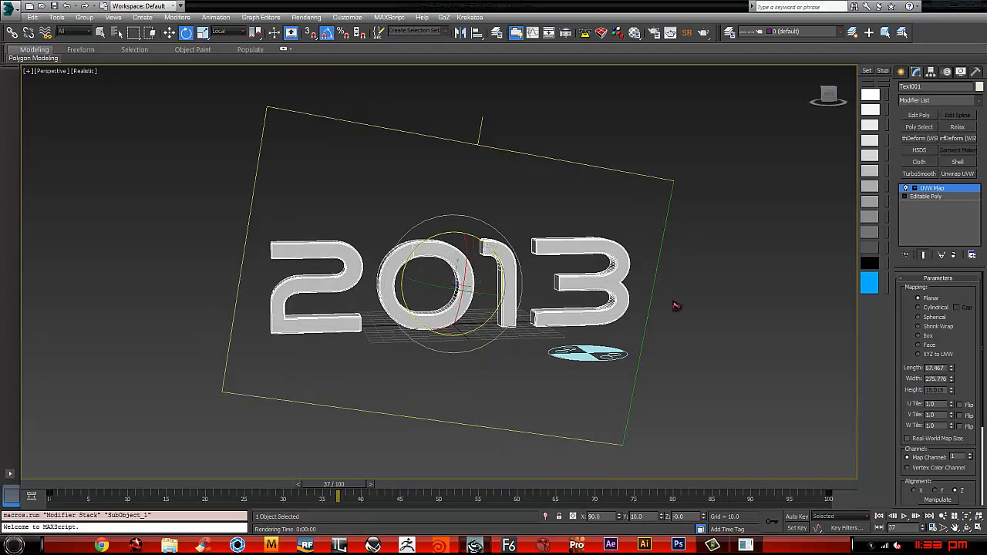
Step: Open the Material Editor and show the gradient map on the 2013 text in the viewport
middle_drag(676, 306, 646, 293)
key(m)
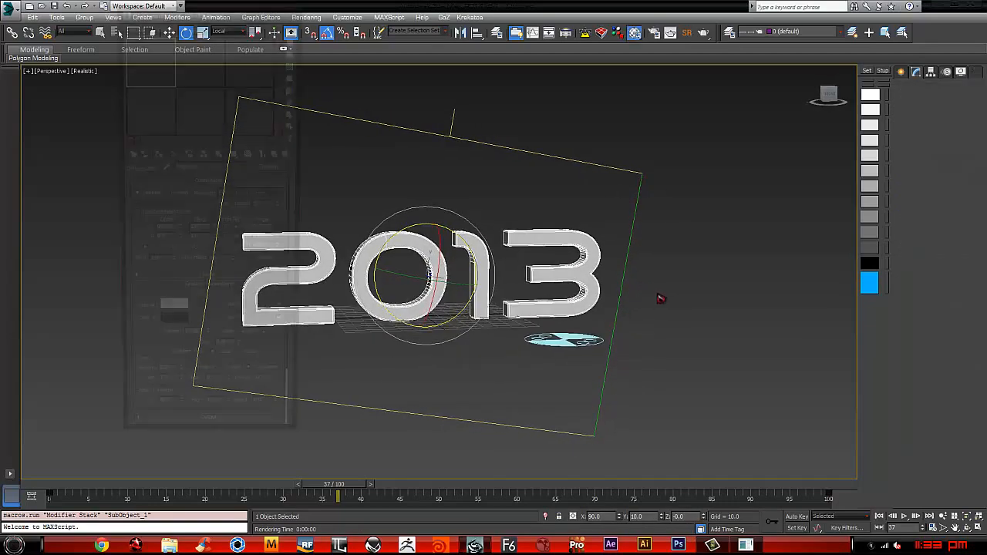
click(251, 155)
Step: Rotate the UVW Map gizmo a further 45 degrees in the text's plane and enlarge it along its local Y axis
middle_drag(486, 312, 617, 304)
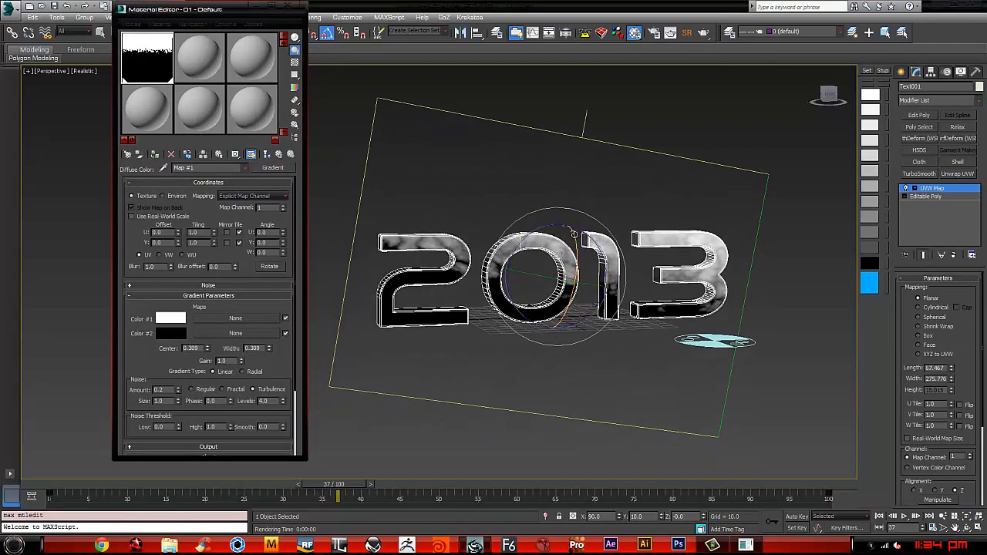
drag(566, 226, 561, 210)
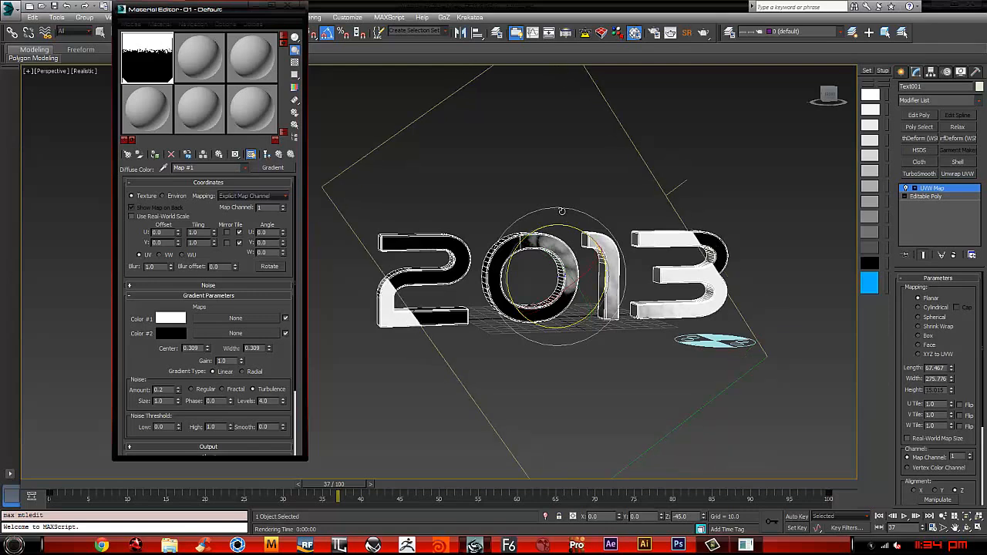
key(r)
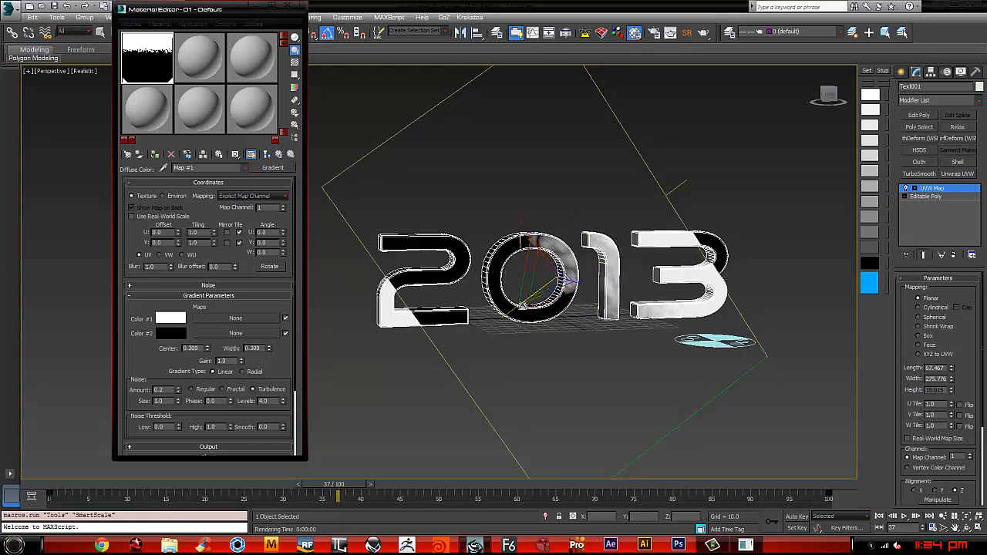
drag(512, 310, 491, 316)
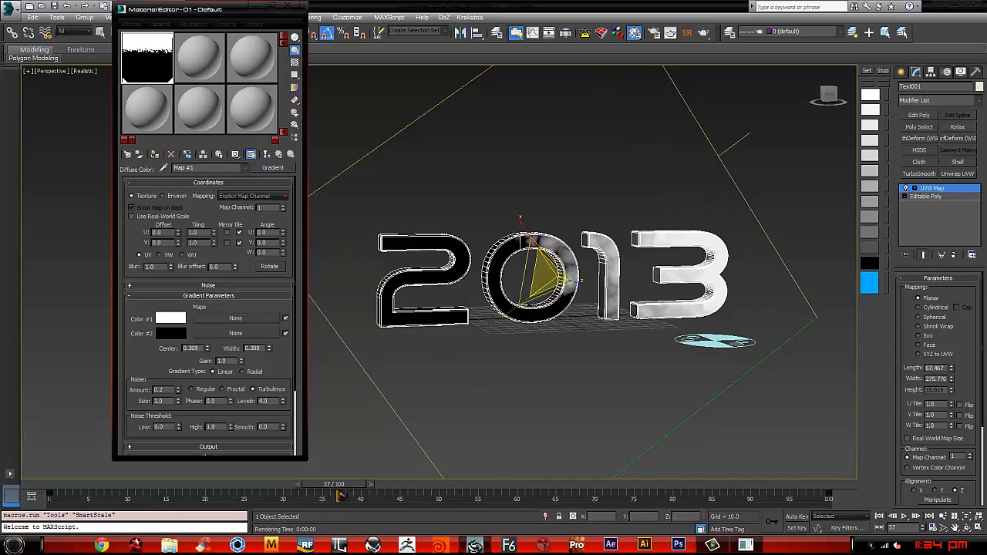
Step: Refresh the gradient map's viewport display at frame 0 and at frame 21 to check the diagonal reveal on the text
drag(341, 486, 51, 484)
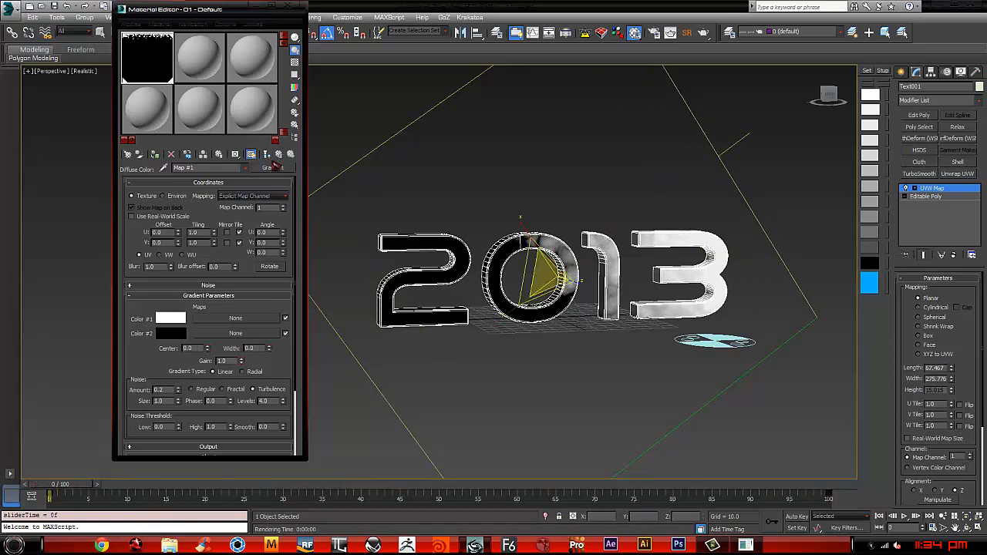
click(252, 155)
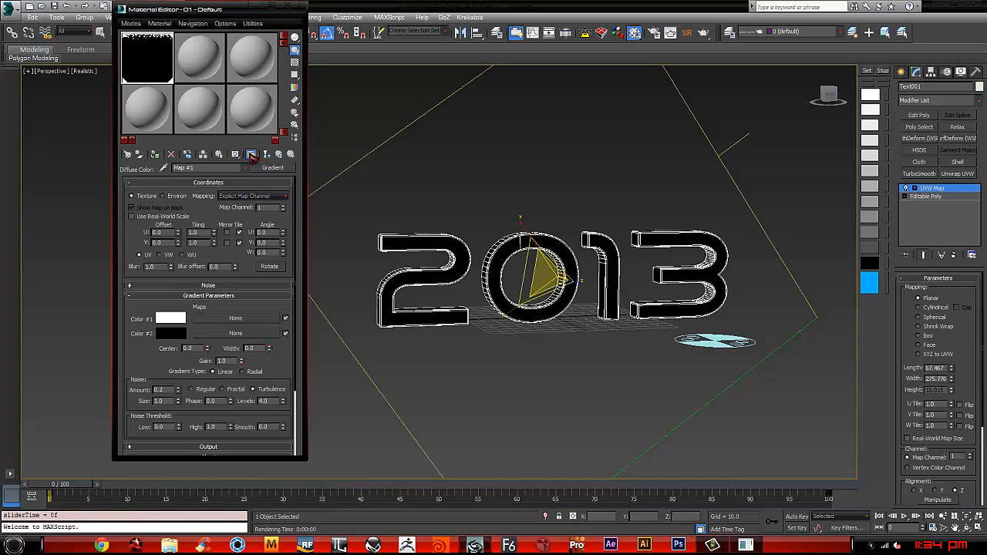
drag(85, 492, 245, 489)
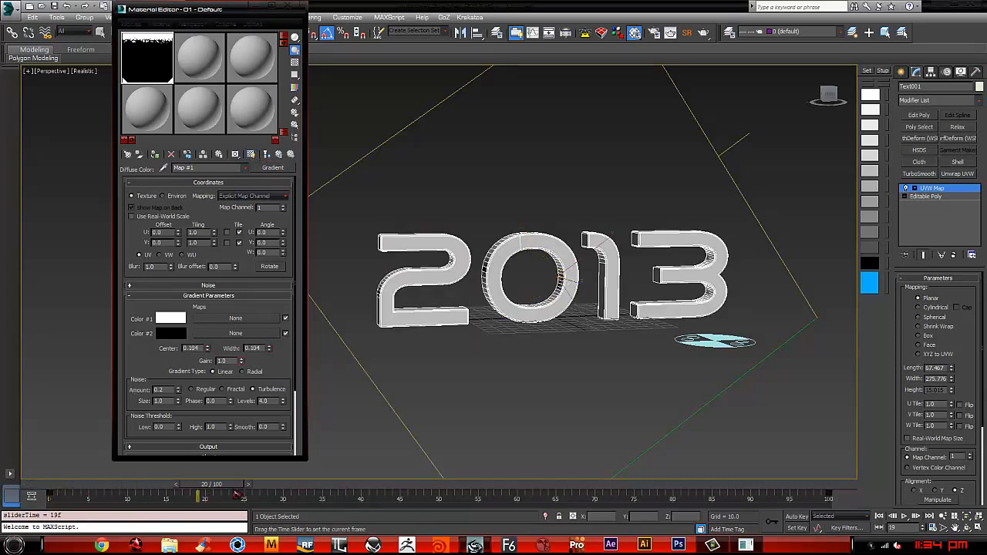
click(255, 155)
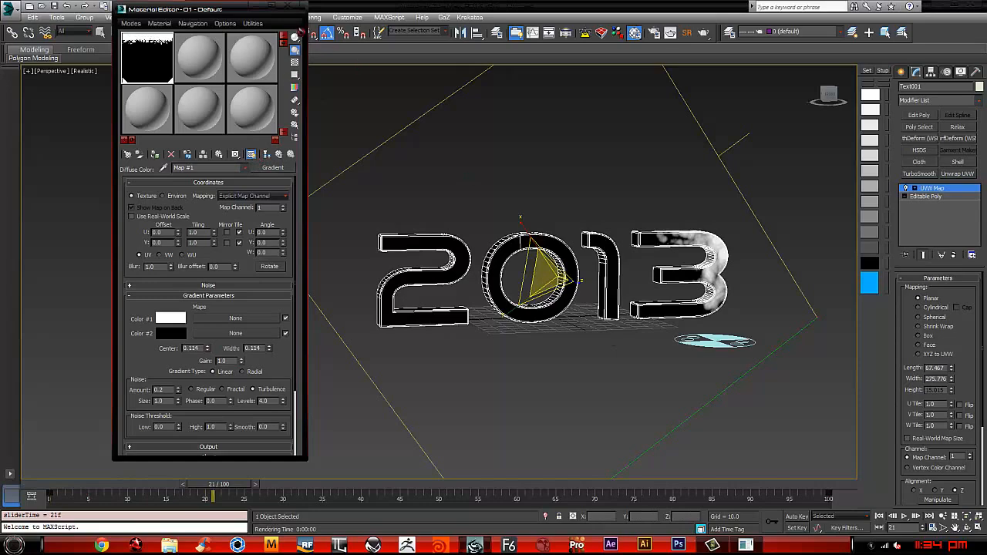
Step: Close the Material Editor and convert the 2013 text to an Editable Poly, collapsing its UVW Map modifier
click(288, 7)
right_click(564, 186)
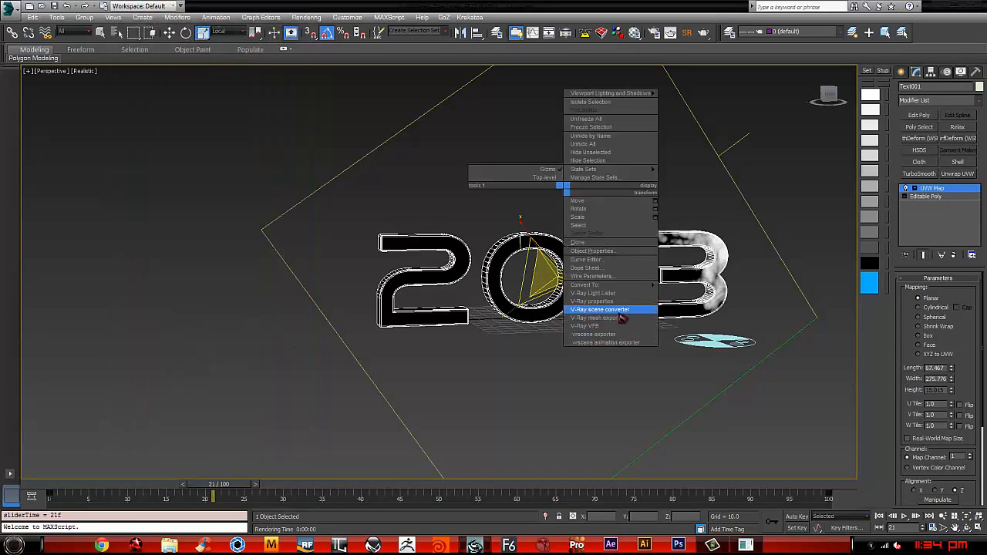
mouse_move(609, 285)
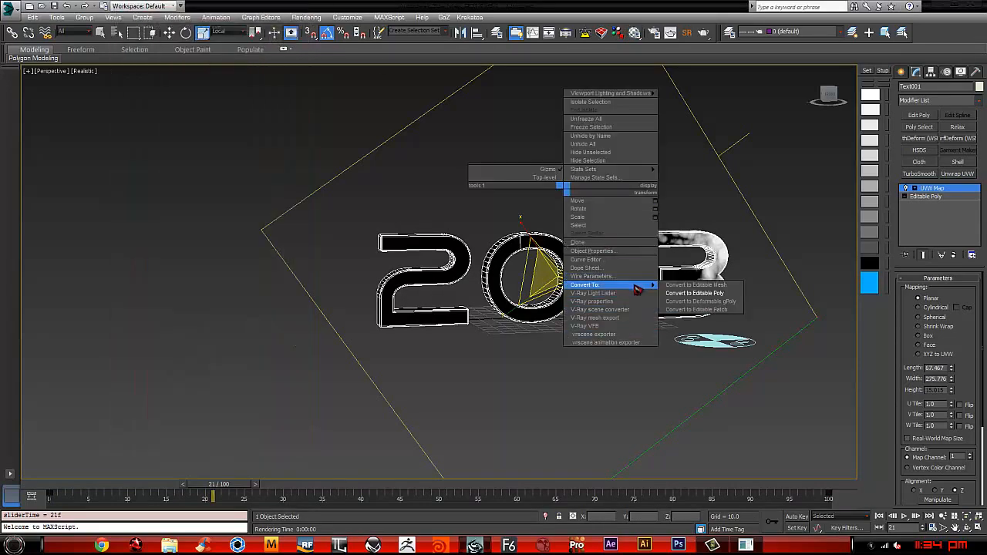
click(704, 294)
Step: Turn off the gradient map's viewport display and initialize particle emission for the Birth Texture helper
click(713, 347)
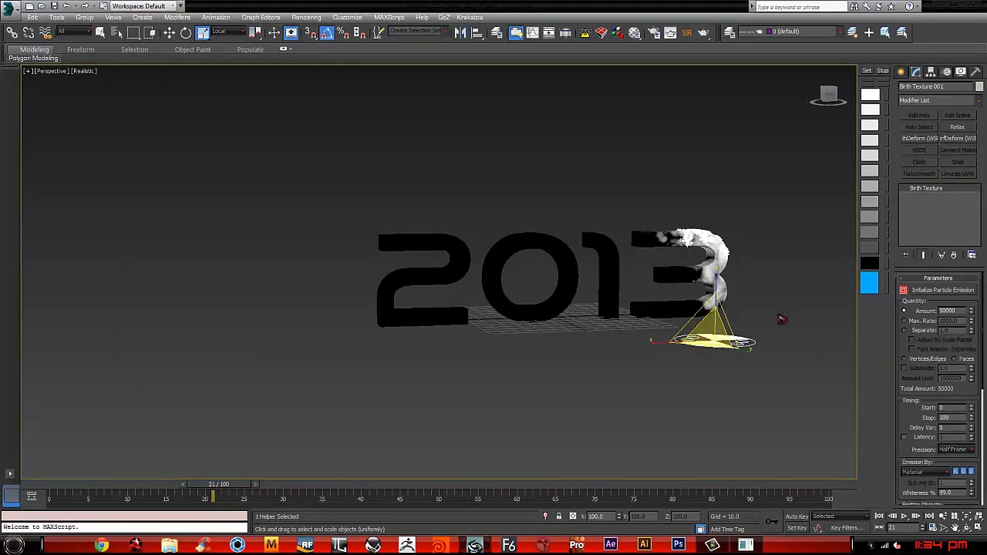
alt+middle_drag(738, 319, 889, 308)
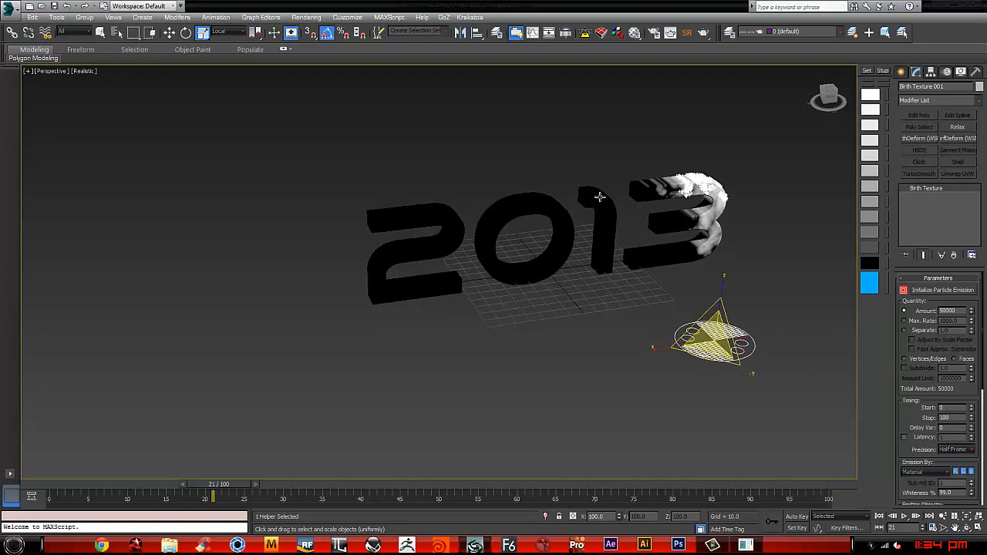
key(m)
click(252, 157)
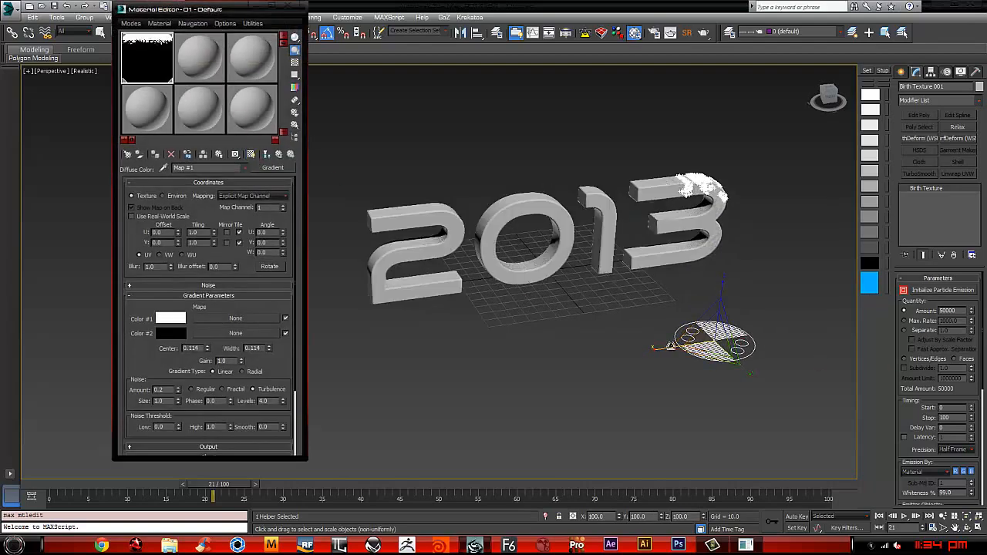
middle_drag(733, 339, 661, 339)
click(943, 290)
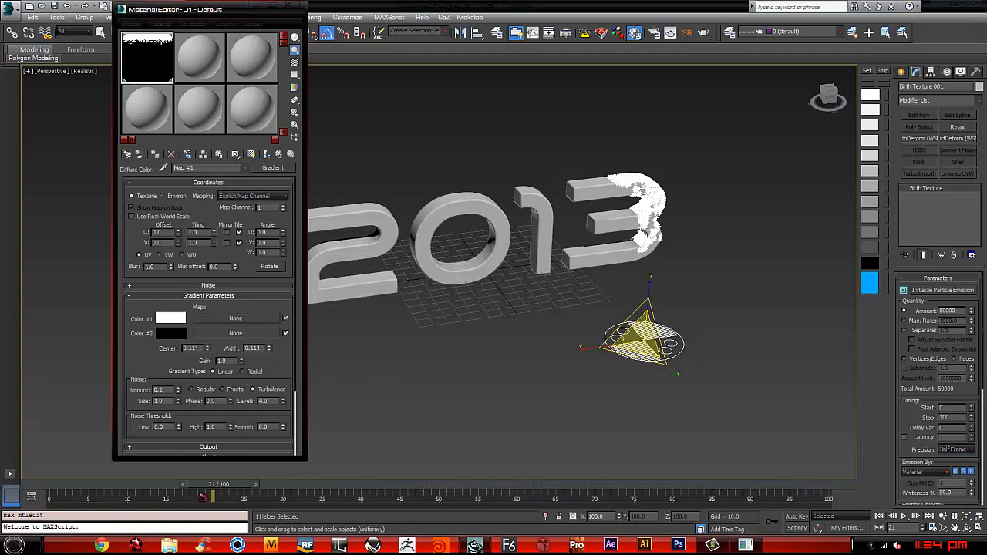
Step: Go to frame 78, close the Material Editor and inspect the particle coverage on the 2013 text
drag(212, 491, 650, 467)
key(r)
middle_drag(601, 354, 668, 350)
scroll(668, 350, down, 3)
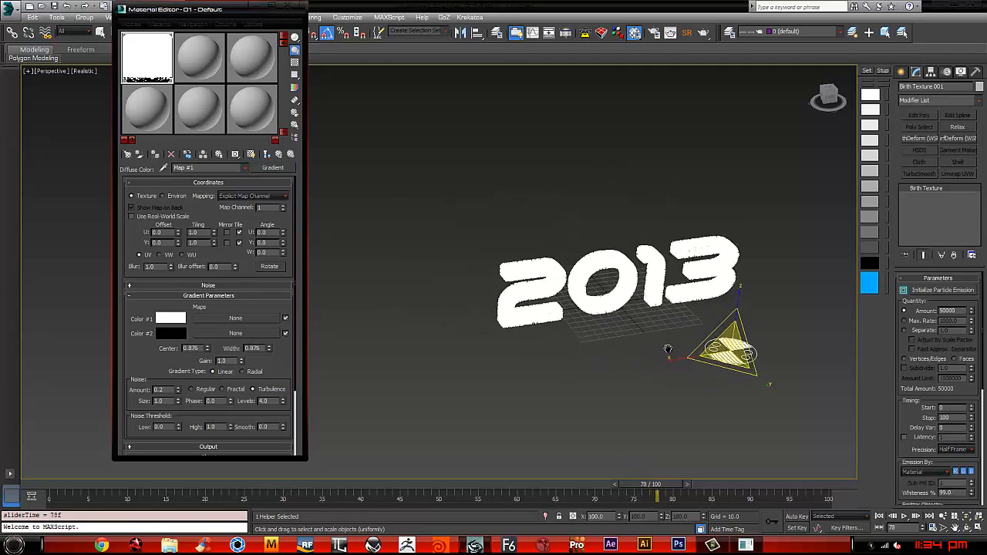
middle_drag(775, 330, 695, 329)
click(290, 8)
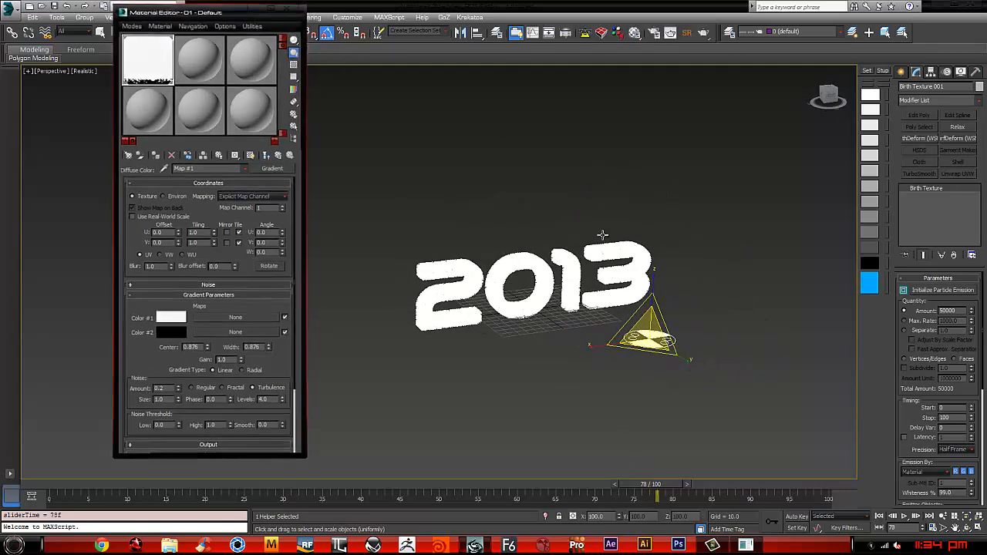
middle_drag(707, 282, 791, 267)
scroll(628, 280, up, 5)
scroll(795, 270, down, 3)
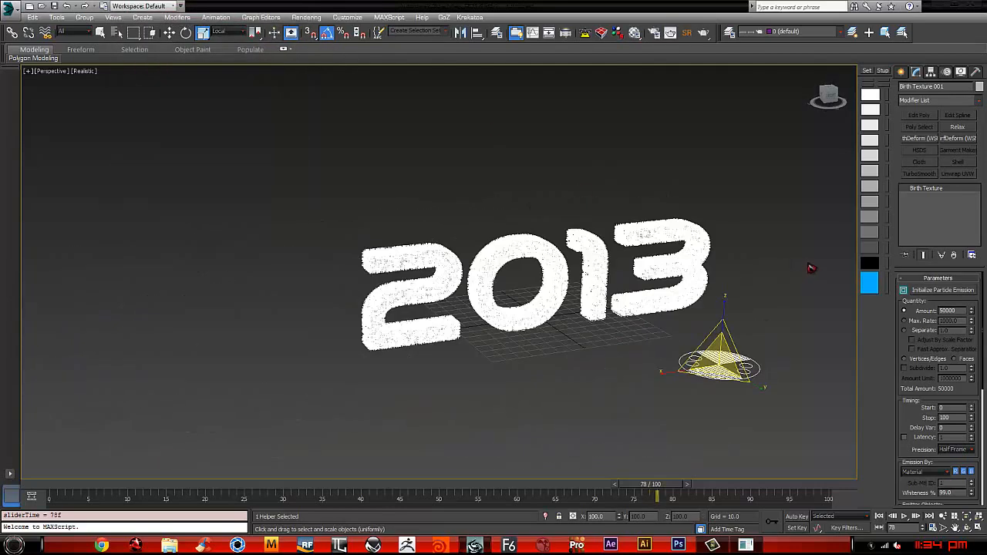
Step: Clone the 2013 text in place and name the copy didolved
click(812, 268)
click(580, 238)
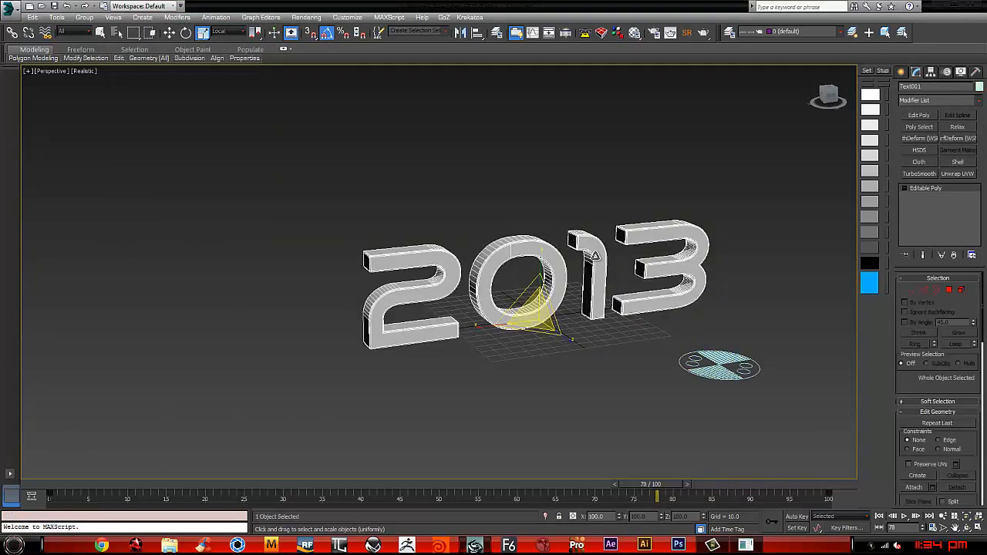
right_click(570, 269)
right_click(532, 270)
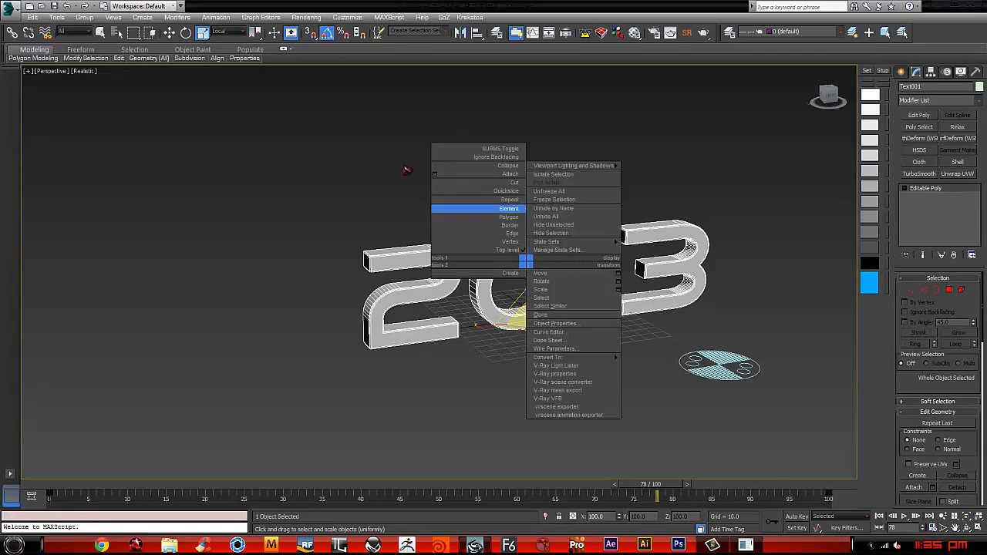
key(ctrl+v)
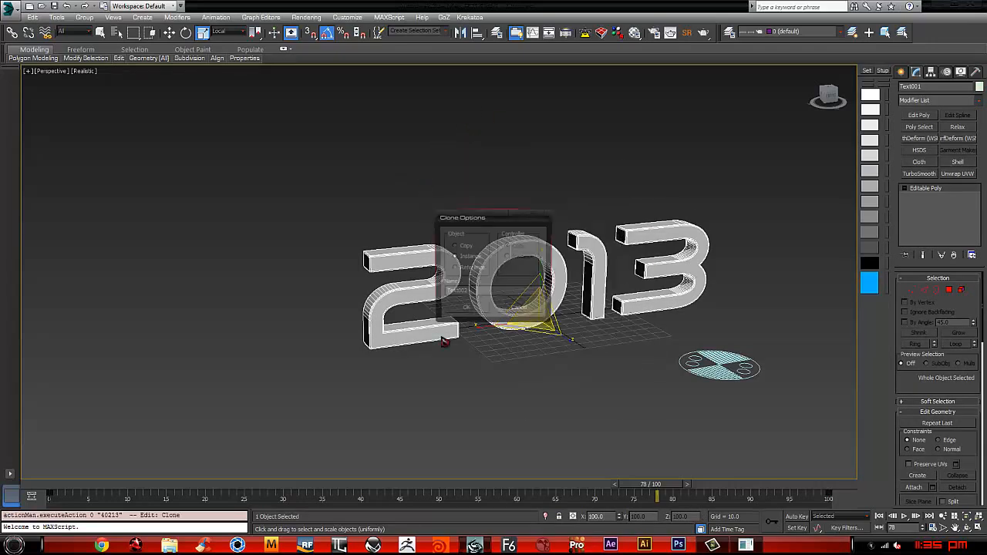
click(472, 311)
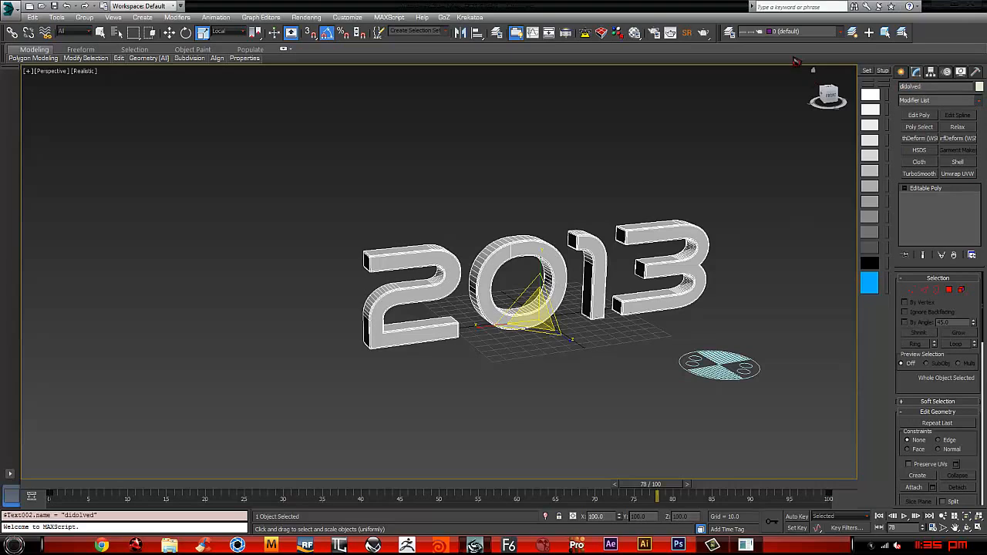
Step: Rename the original 2013 text as Emmiter and hide it
click(519, 251)
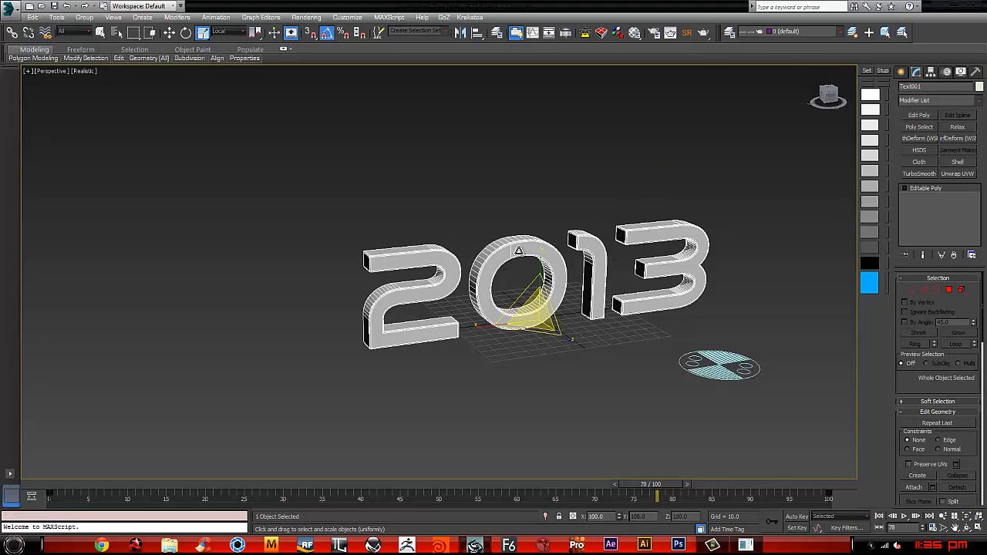
drag(927, 86, 782, 89)
key(Return)
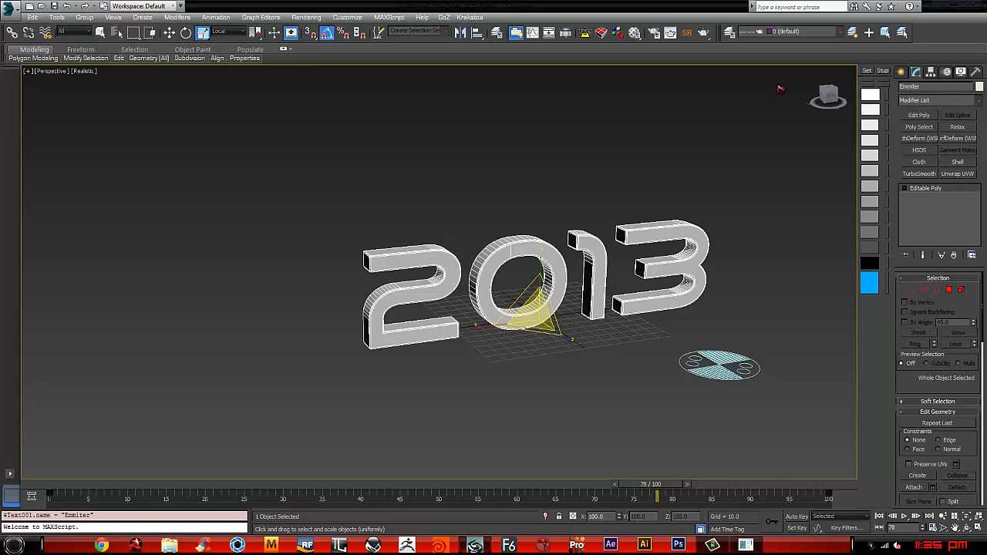
right_click(525, 240)
click(553, 210)
click(504, 246)
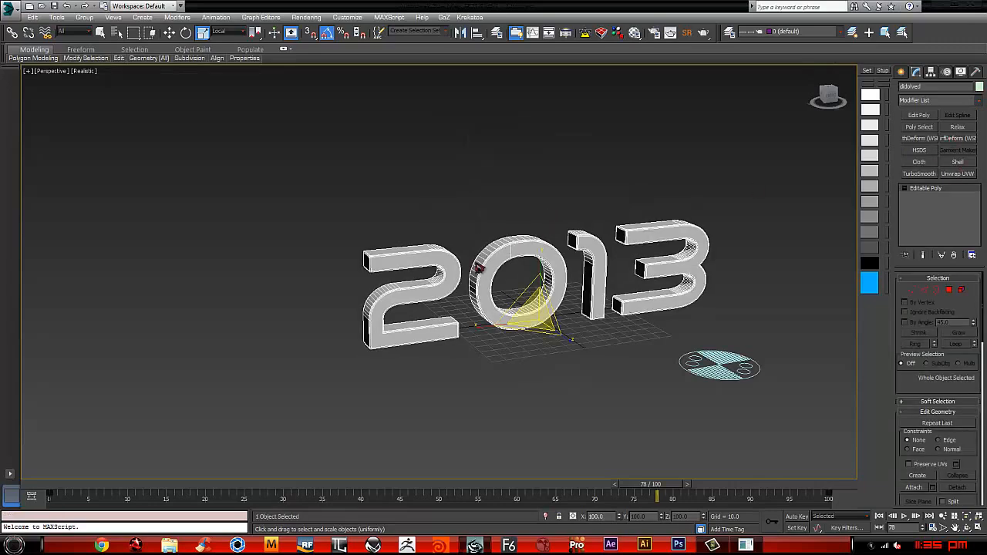
click(978, 101)
mouse_move(981, 159)
mouse_down()
mouse_move(981, 351)
mouse_move(979, 158)
mouse_up()
click(792, 162)
middle_drag(677, 292, 634, 275)
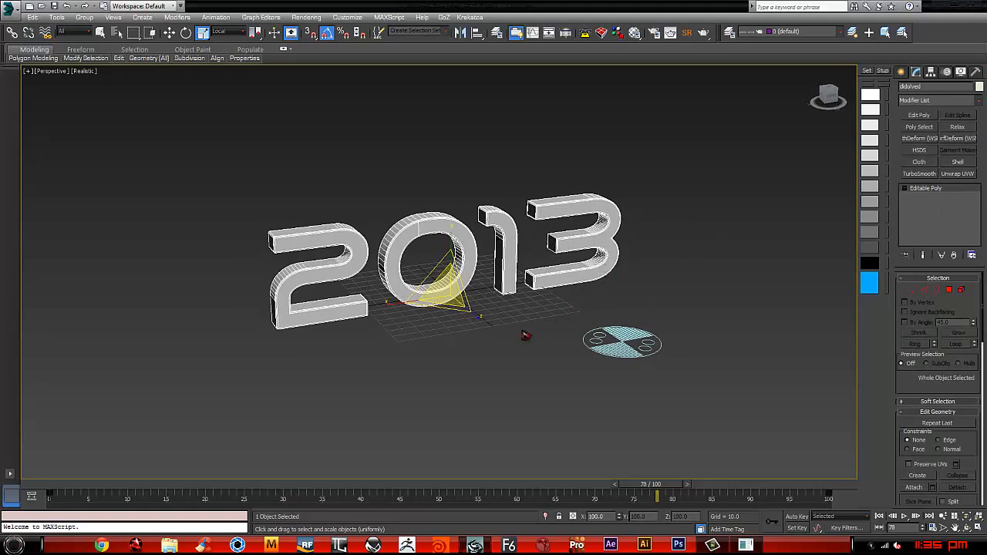
Step: Open Particle View and add a new Standard Flow beside the Birth Texture event
click(515, 163)
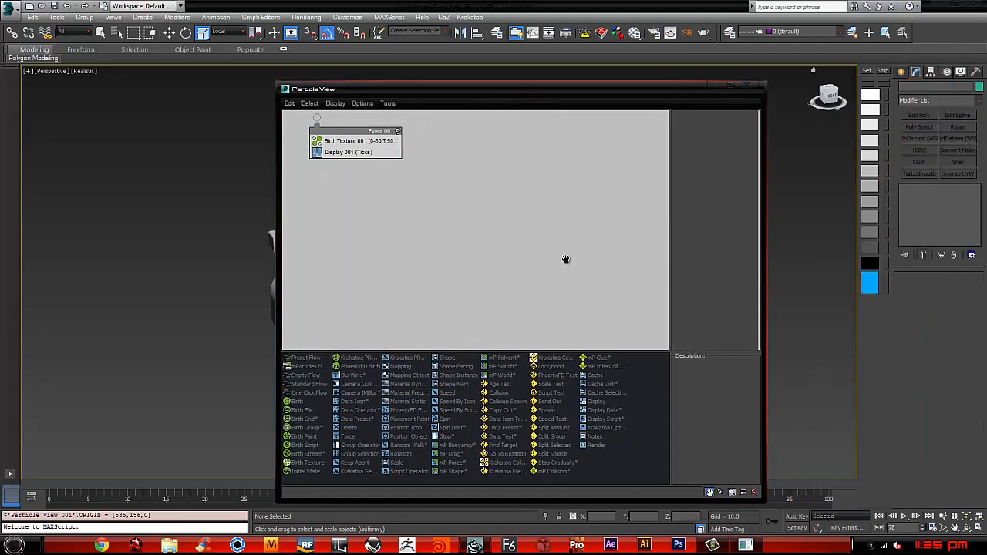
drag(364, 135, 474, 221)
drag(536, 96, 364, 79)
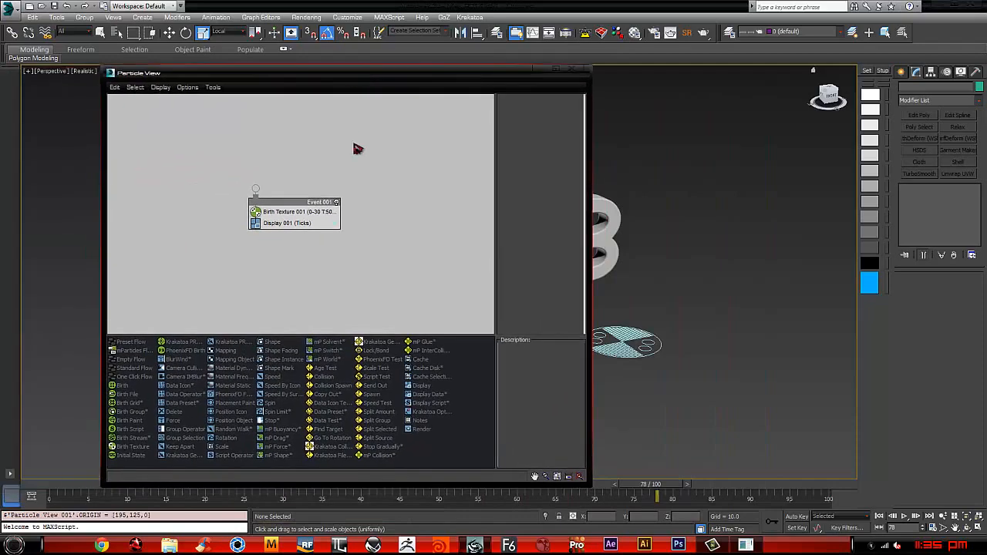
right_click(422, 160)
mouse_move(477, 188)
mouse_move(547, 191)
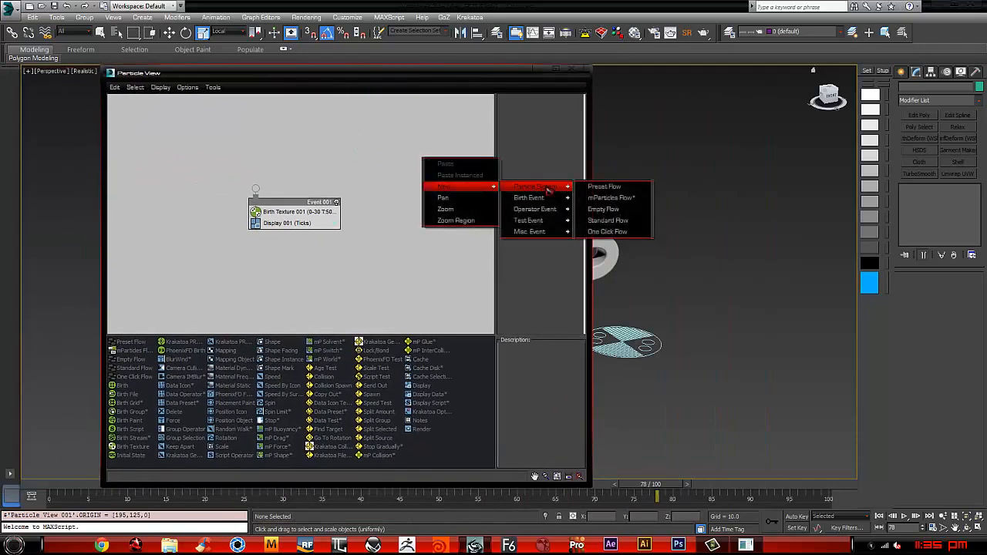
click(634, 222)
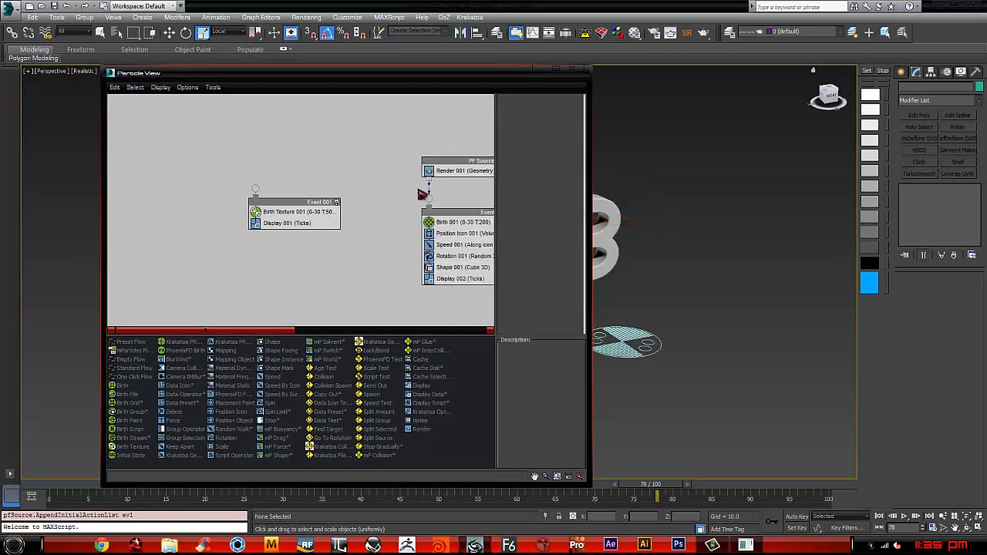
Step: Wire the PF Source to the Birth Texture event and delete the Standard Flow's default event
middle_drag(467, 195, 386, 171)
drag(222, 182, 231, 211)
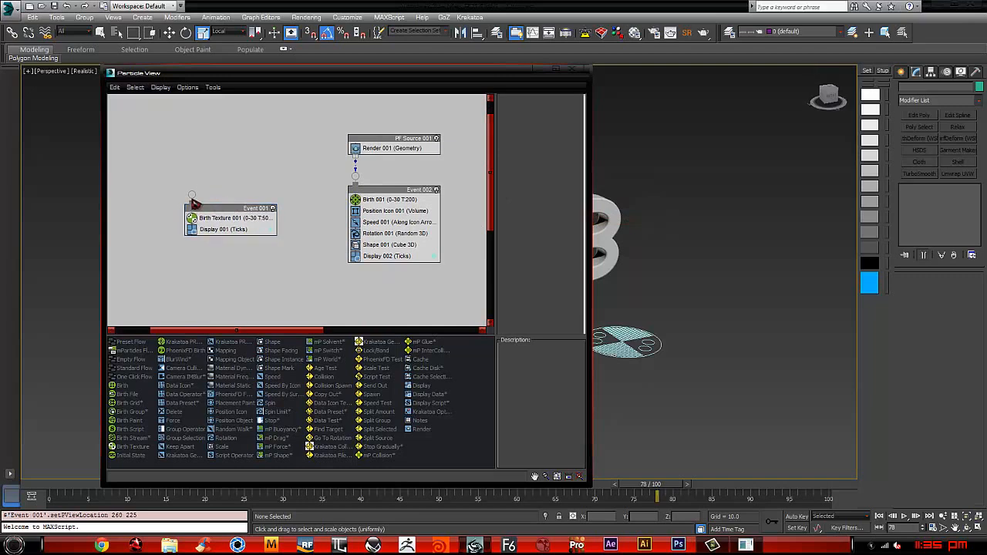
drag(340, 174, 192, 195)
drag(379, 194, 426, 190)
drag(432, 228, 377, 232)
key(Delete)
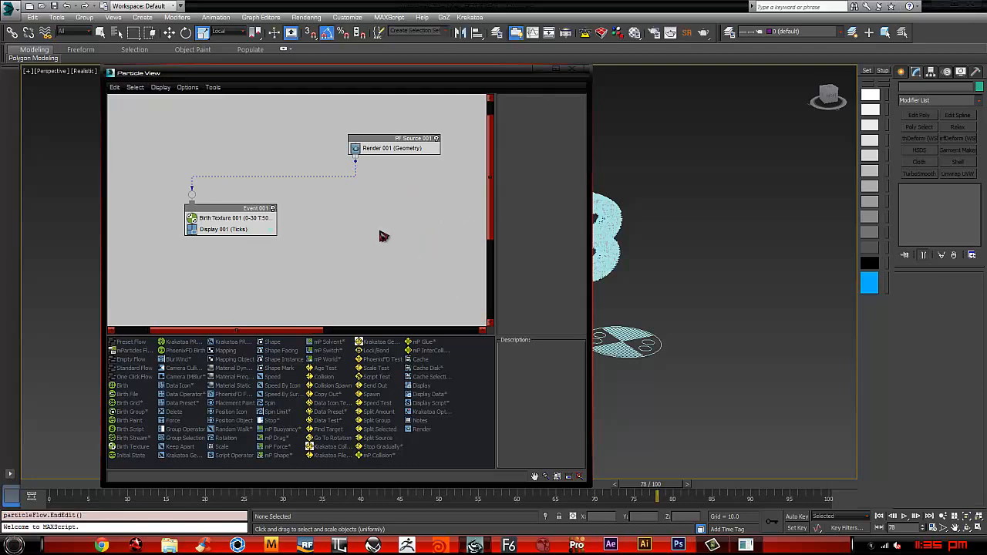
Step: Reset the Birth Texture operator to its original timing of 0 to 100, with Lock to Emitters on
click(235, 219)
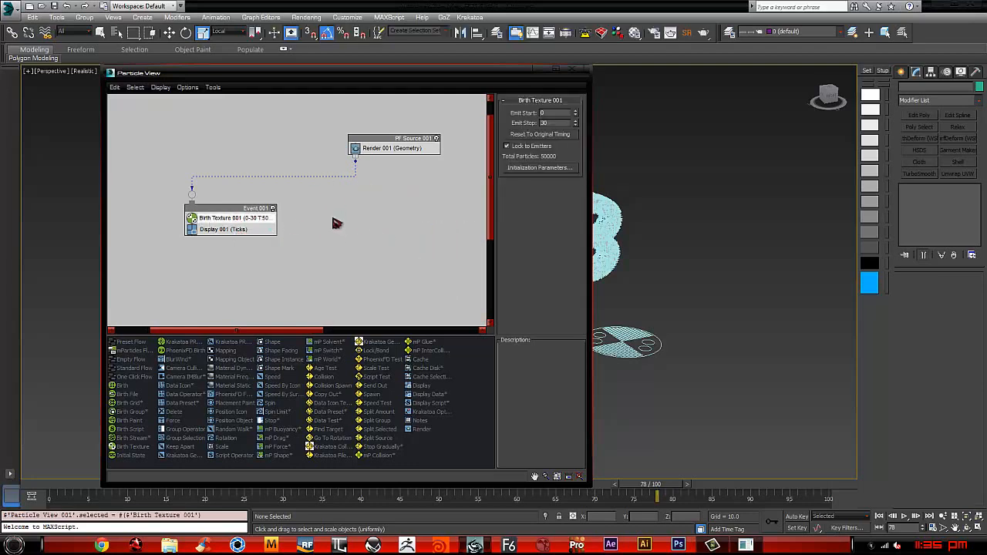
click(543, 145)
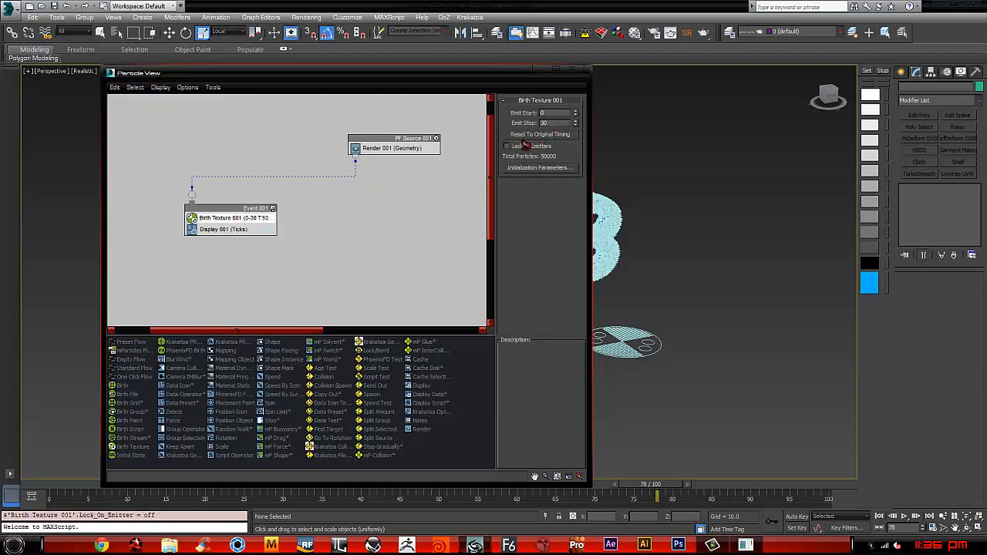
click(541, 145)
click(548, 135)
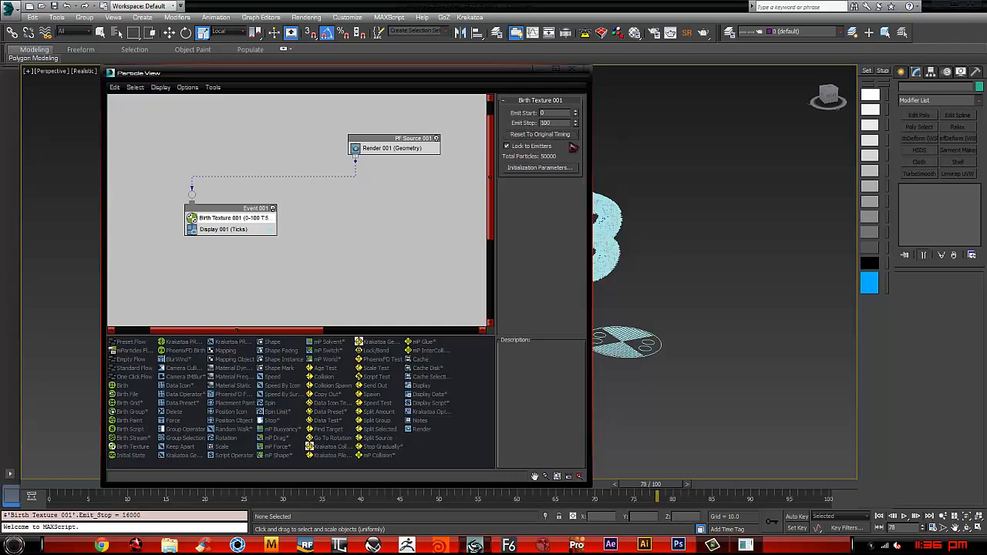
middle_drag(651, 201, 820, 217)
drag(499, 85, 391, 110)
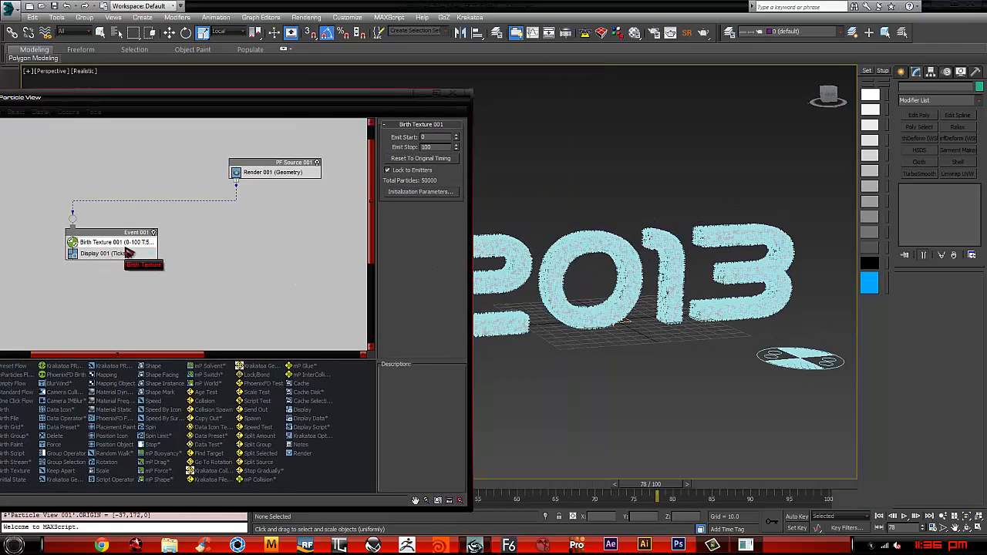
alt+middle_drag(772, 312, 730, 313)
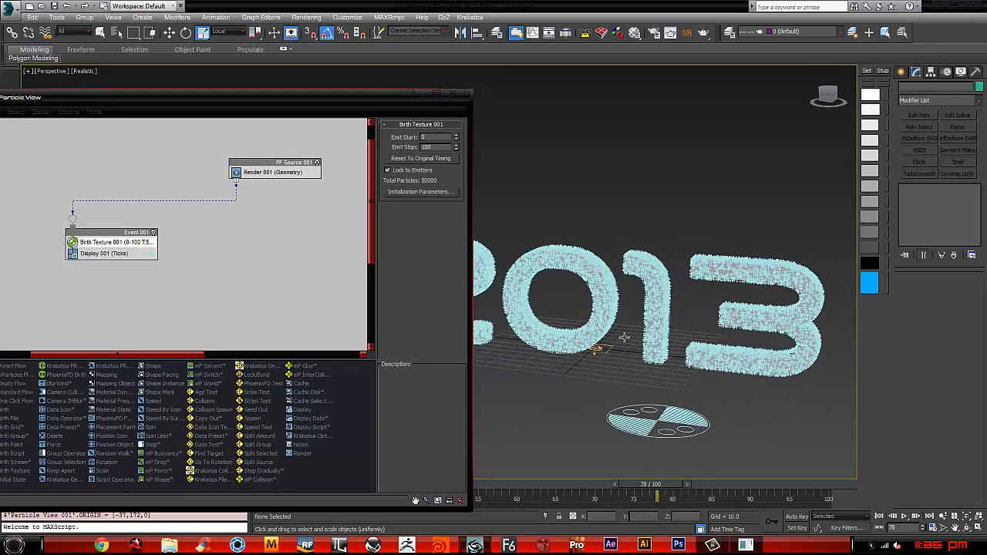
click(296, 167)
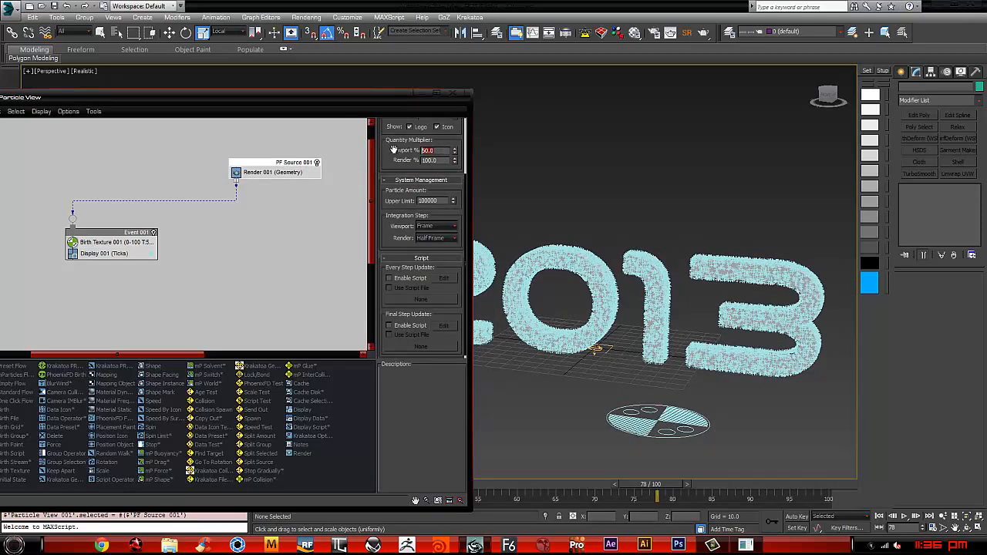
key(Return)
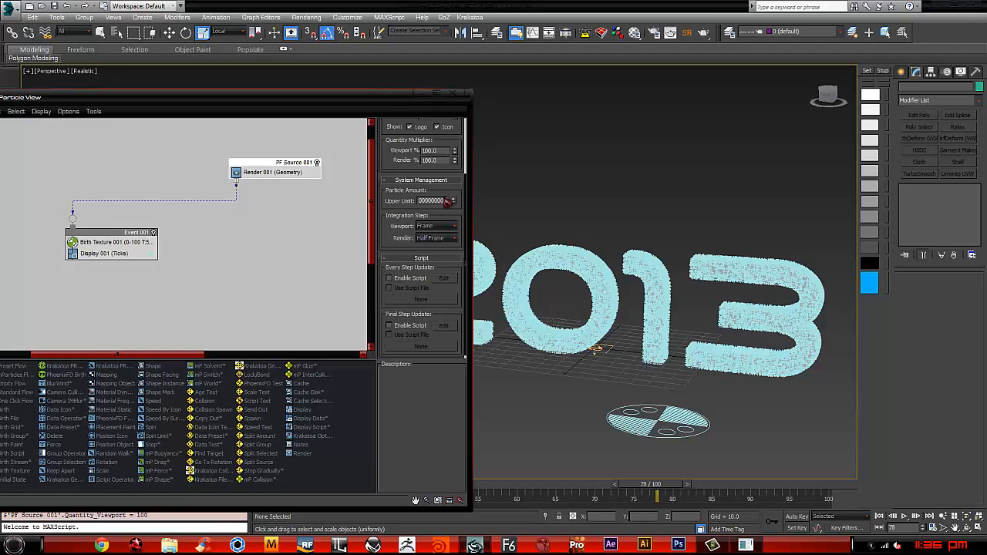
key(Return)
click(436, 226)
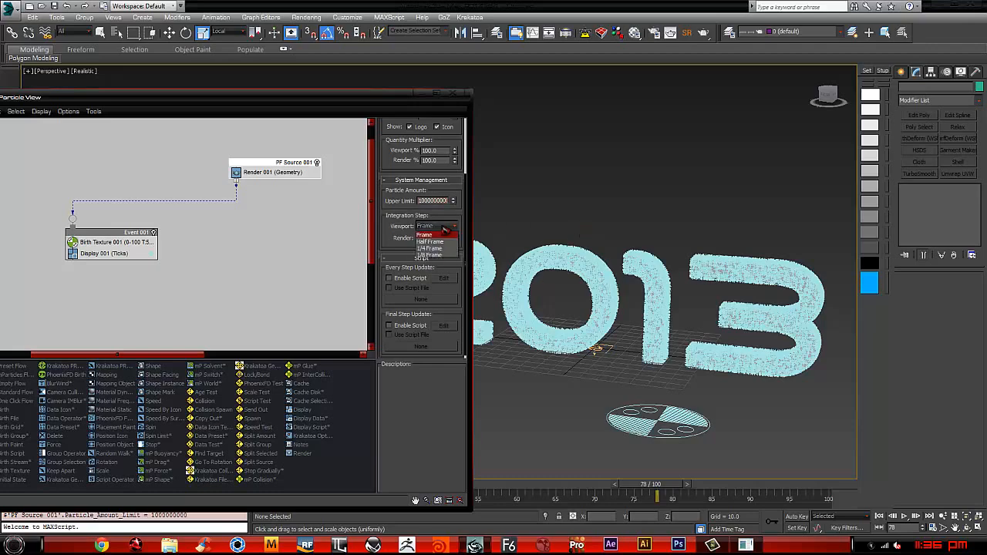
click(433, 246)
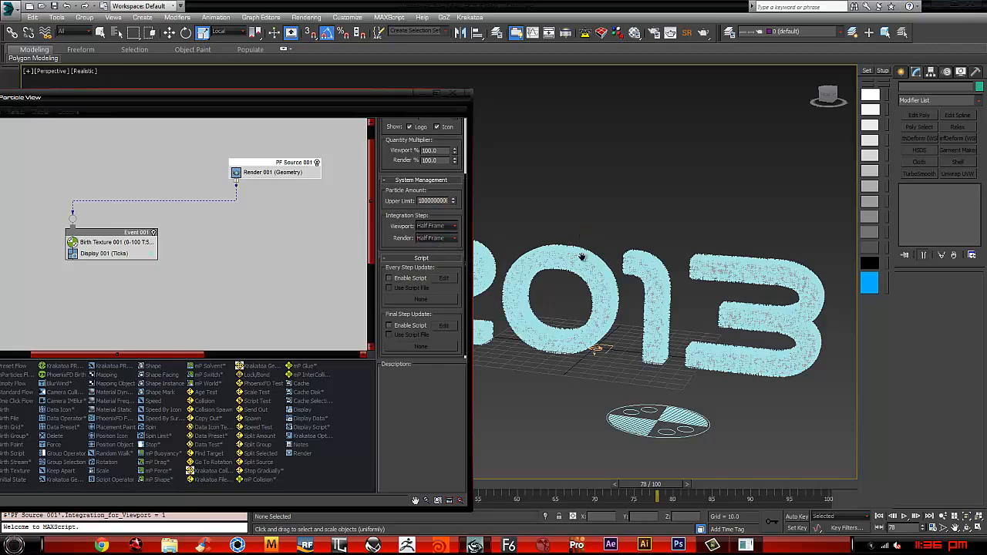
Step: Go to frame 39 to check the particle reveal on the 2013 text, and reposition the Birth Texture event in the flow
alt+middle_drag(525, 299, 708, 233)
middle_drag(259, 231, 217, 231)
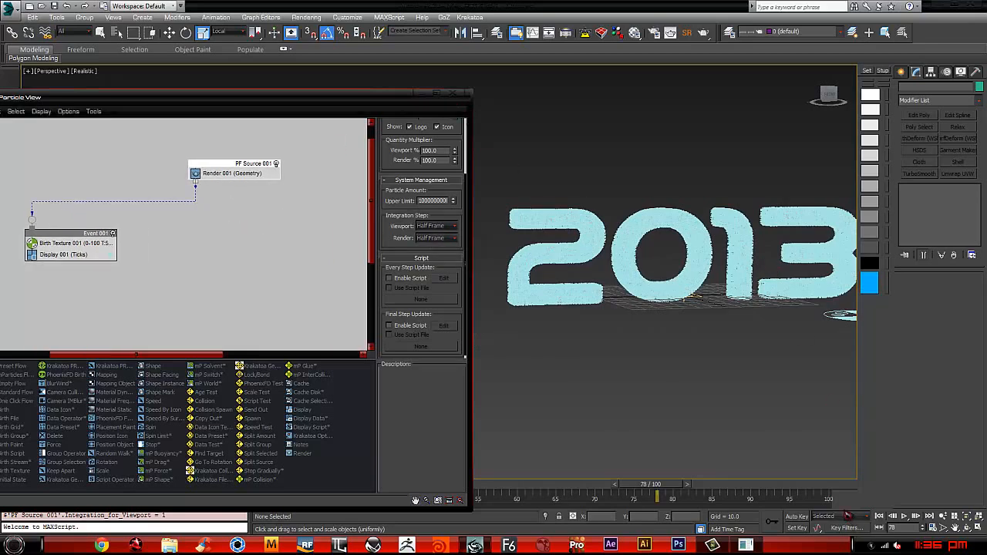
drag(646, 487, 377, 477)
middle_drag(217, 252, 328, 249)
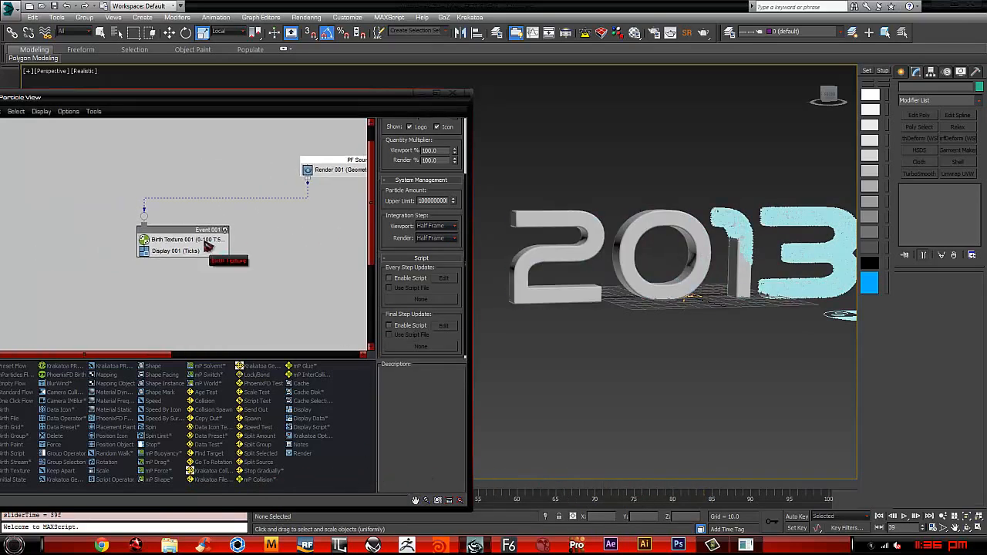
drag(209, 230, 218, 203)
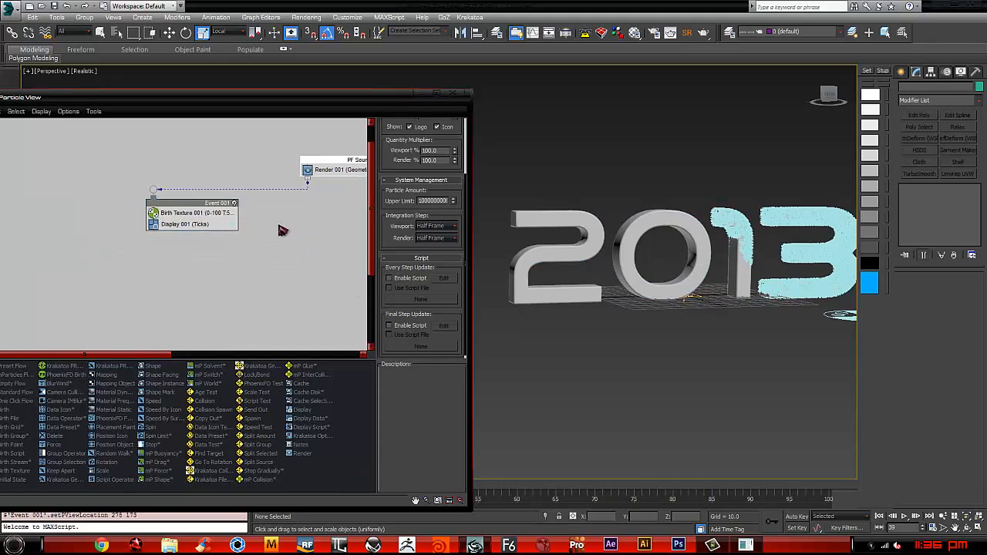
right_click(280, 225)
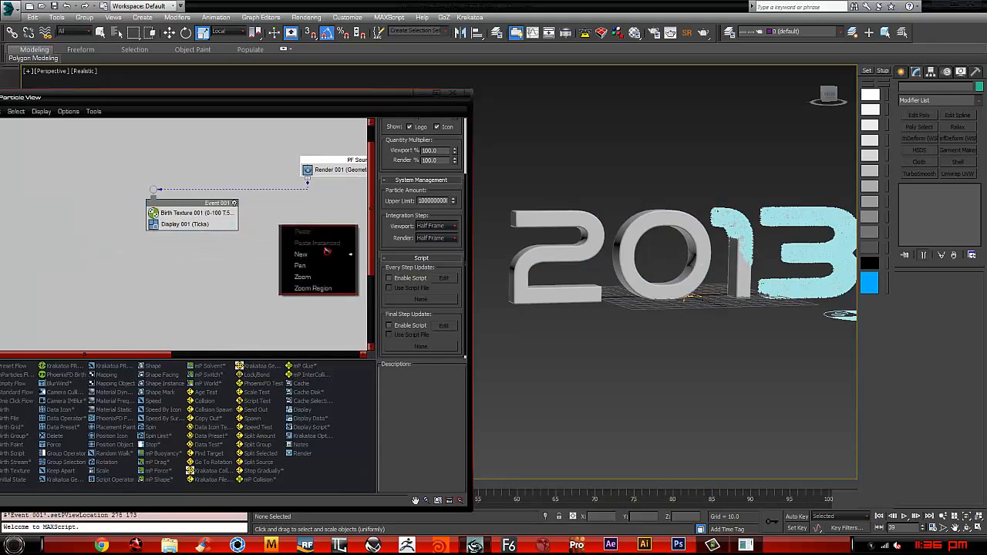
click(199, 275)
mouse_move(189, 216)
mouse_down()
mouse_move(203, 219)
mouse_move(185, 223)
mouse_up()
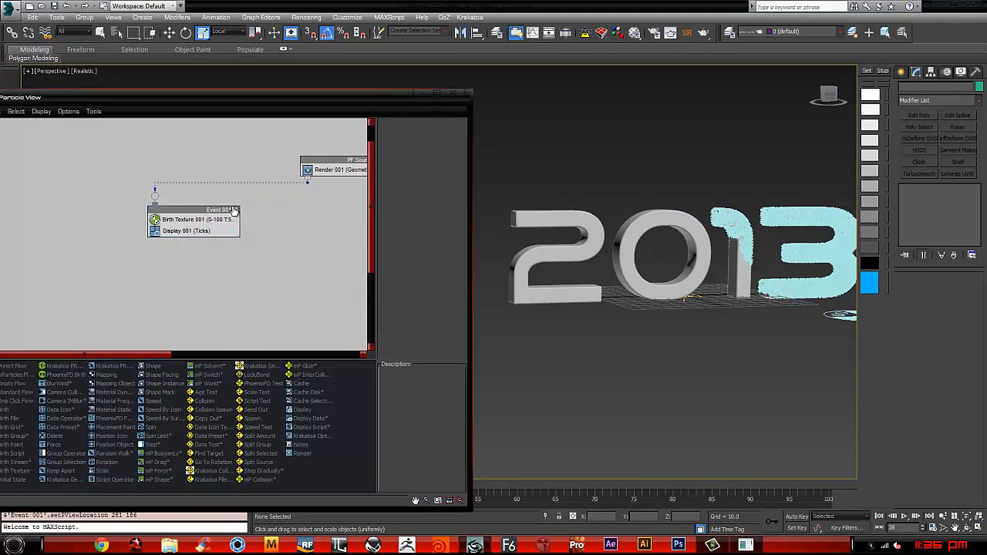
right_click(198, 229)
mouse_move(231, 245)
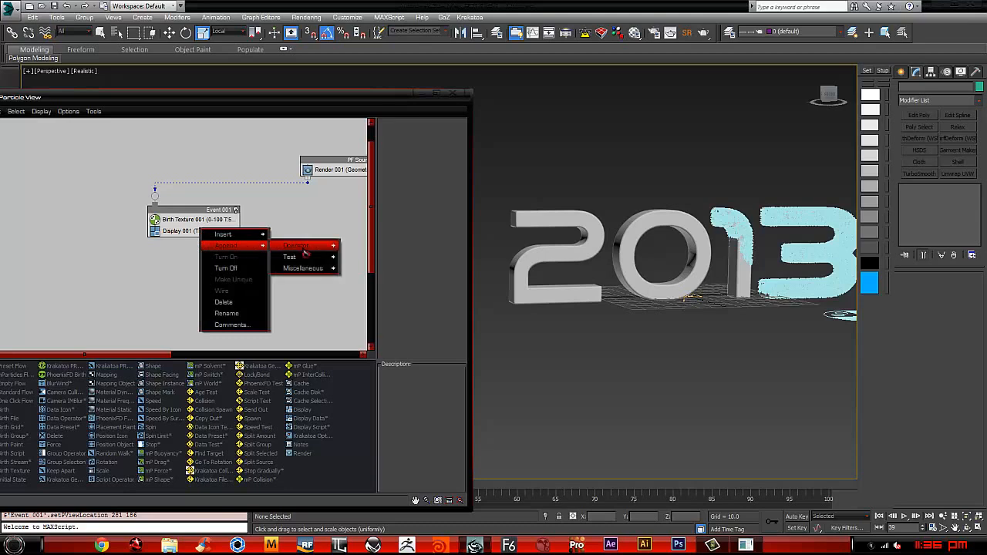
mouse_move(296, 245)
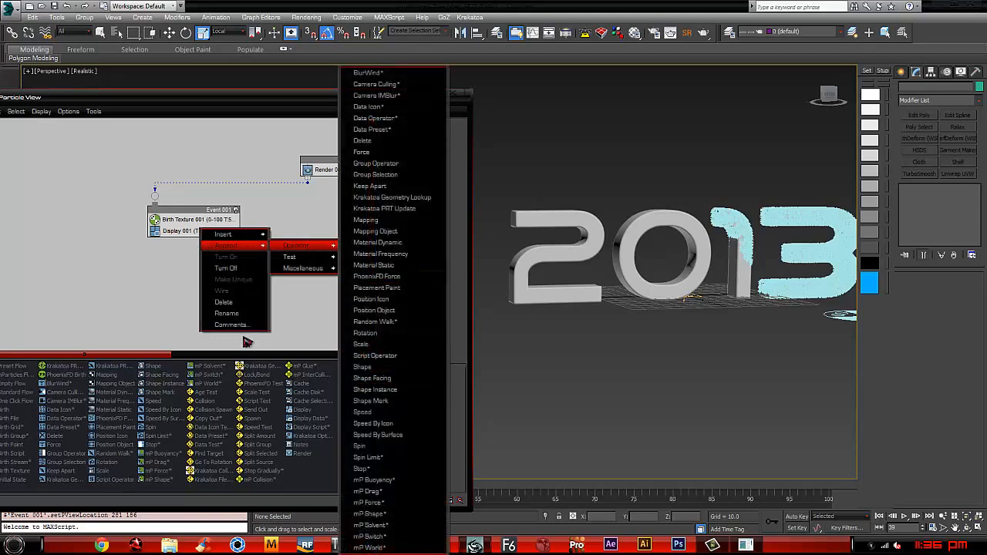
click(117, 324)
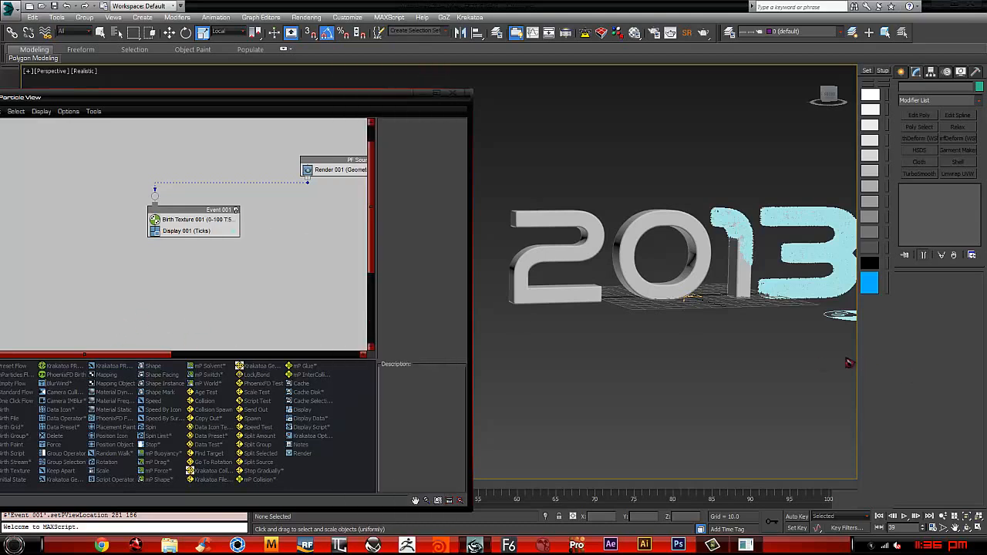
Step: Put Particle View away, select the 2013 text and add a Particle Face Creator modifier to it
middle_drag(600, 224, 548, 220)
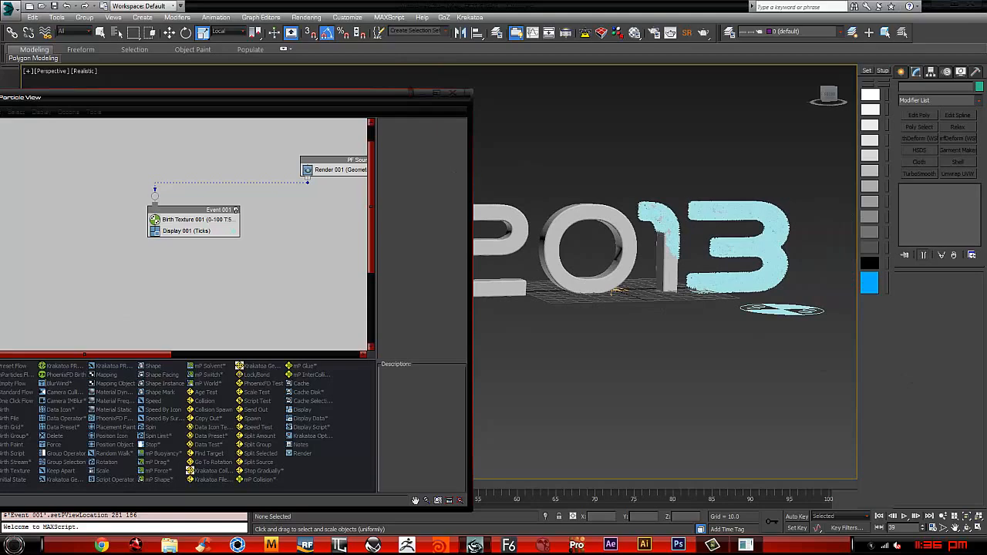
click(427, 94)
scroll(584, 193, up, 5)
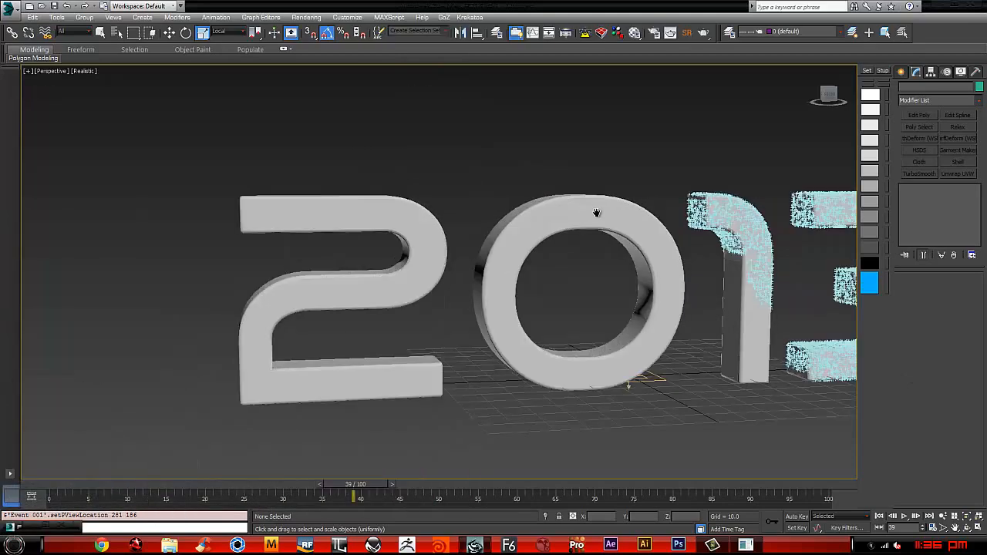
scroll(582, 202, down, 3)
middle_drag(590, 203, 501, 192)
click(492, 188)
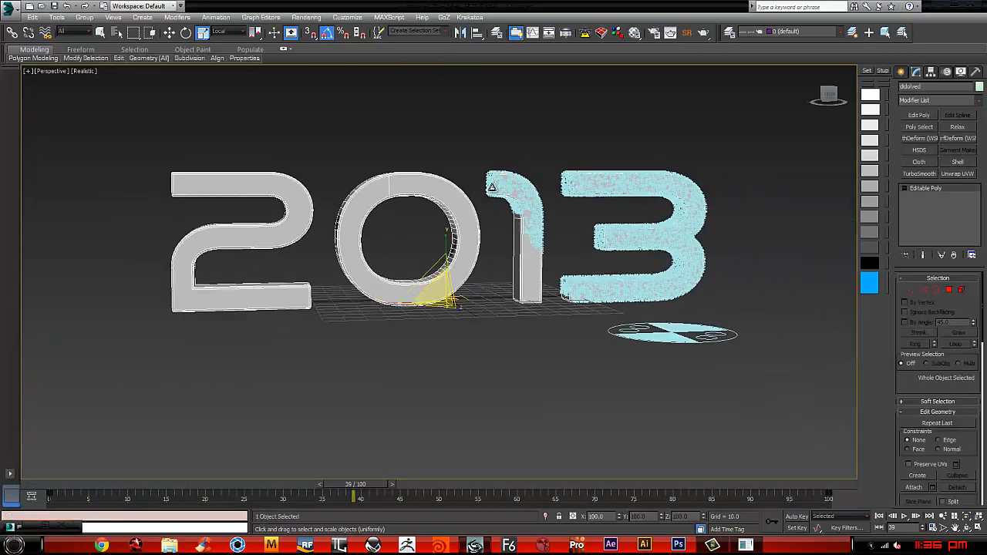
click(983, 106)
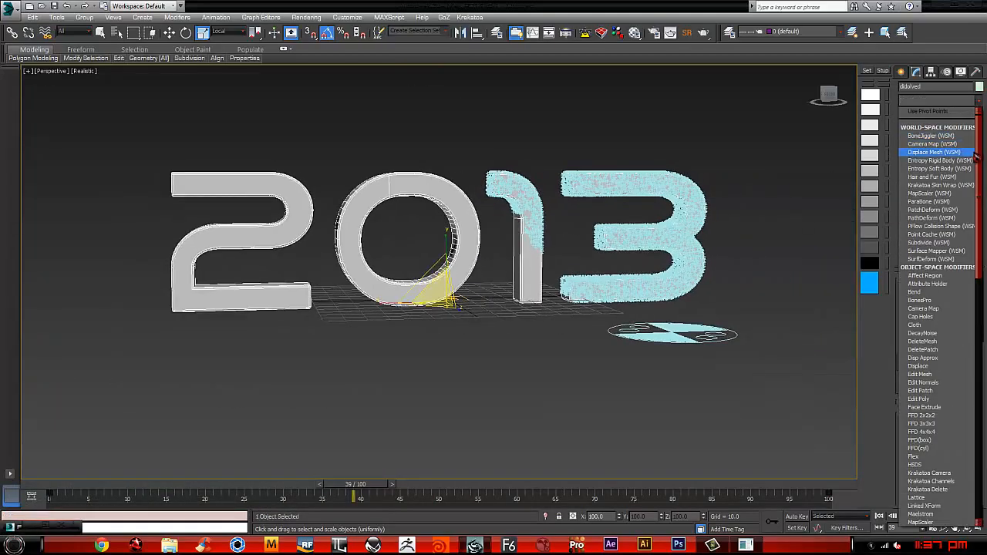
drag(979, 155, 979, 351)
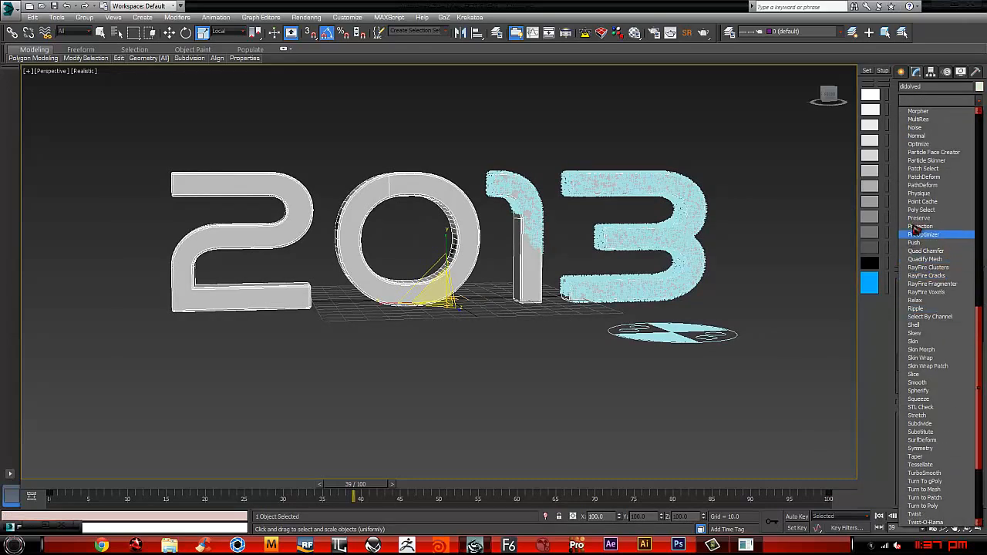
click(935, 152)
Step: Set the Particle Face Creator type to Dissolve and add PF Source 001 as its Particle Flow system
click(945, 291)
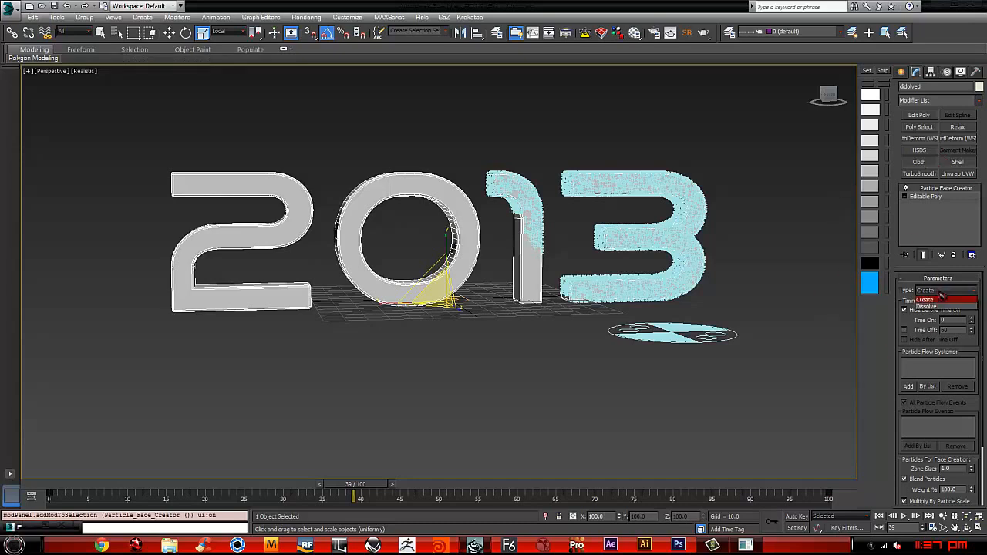
click(929, 306)
click(909, 387)
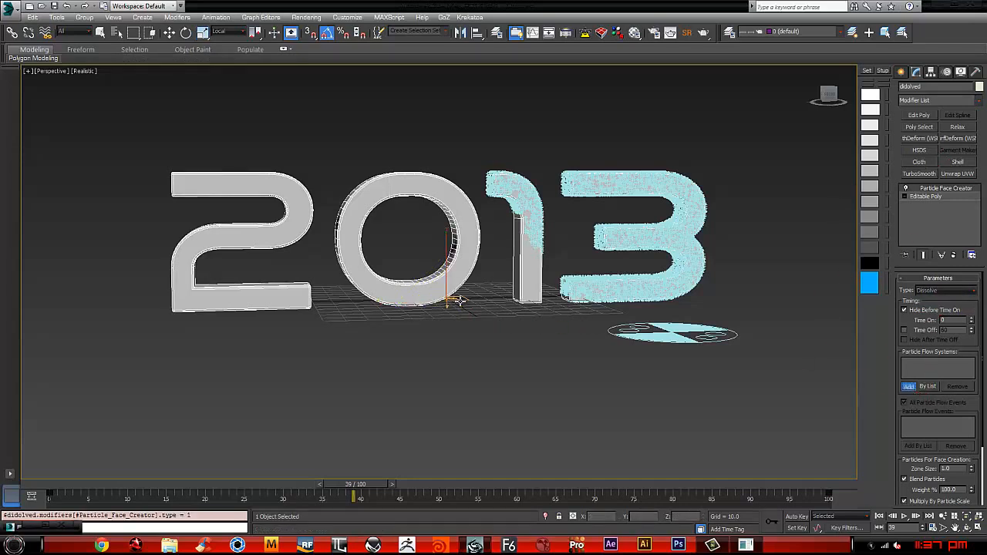
click(459, 301)
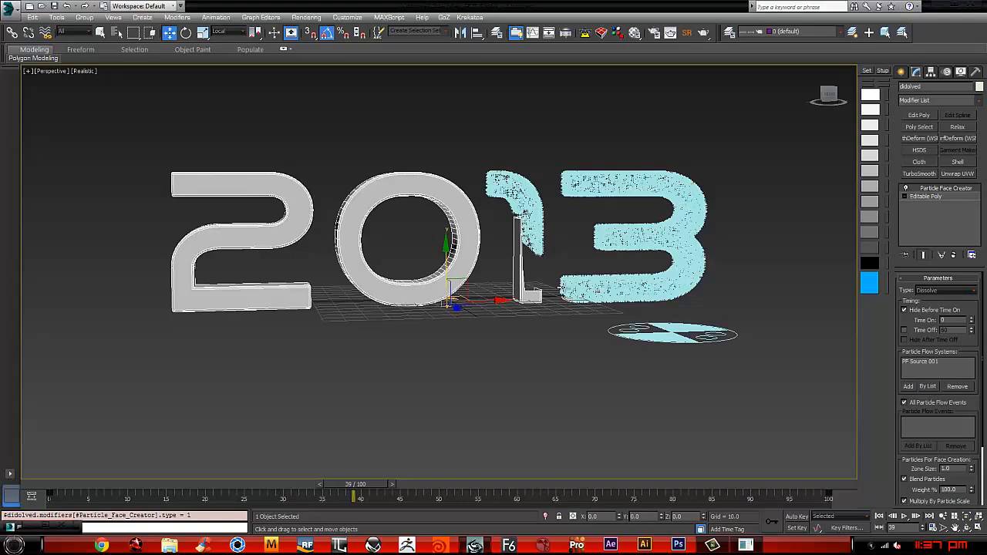
Step: Go to frame 25 and inspect the dissolving faces of the 3 from an angled view
alt+middle_drag(458, 300, 569, 304)
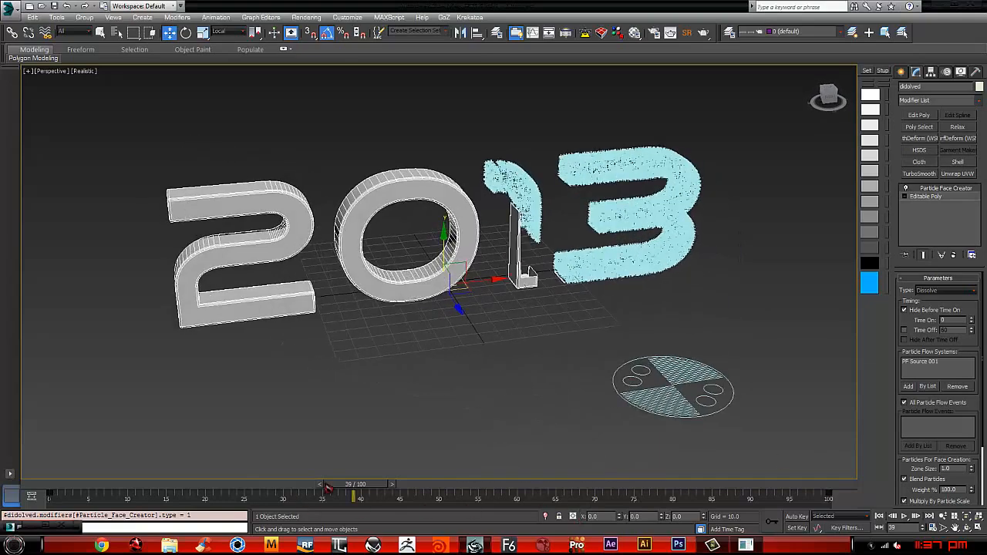
drag(328, 488, 261, 455)
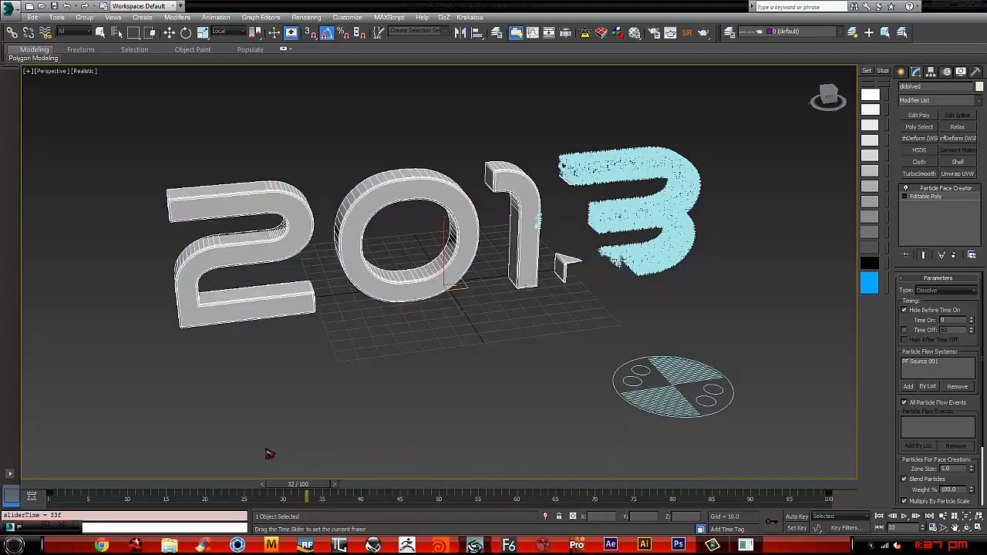
key(w)
alt+middle_drag(557, 285, 638, 206)
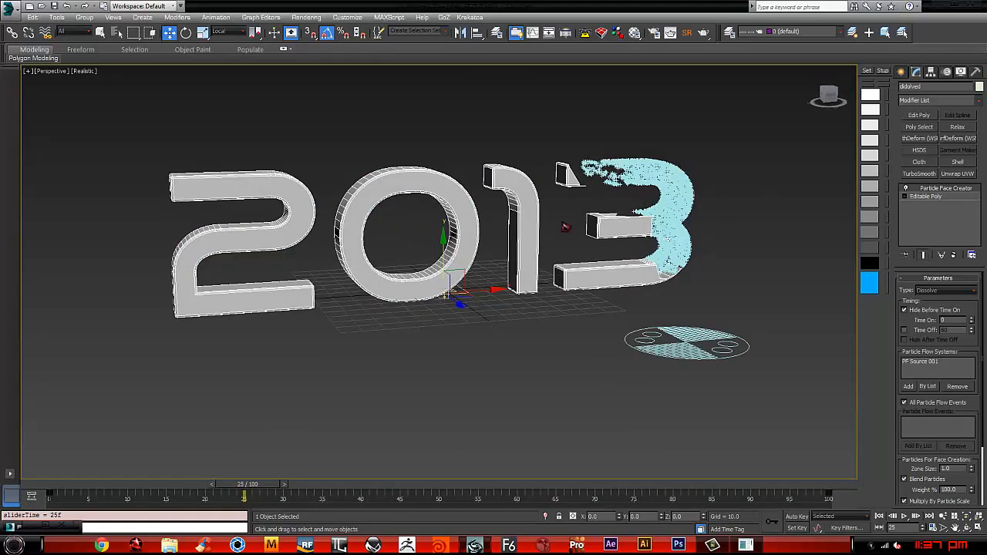
Step: Add a Quadify Mesh modifier between the Editable Poly and Particle Face Creator, with Quad Size set to 2%
click(930, 196)
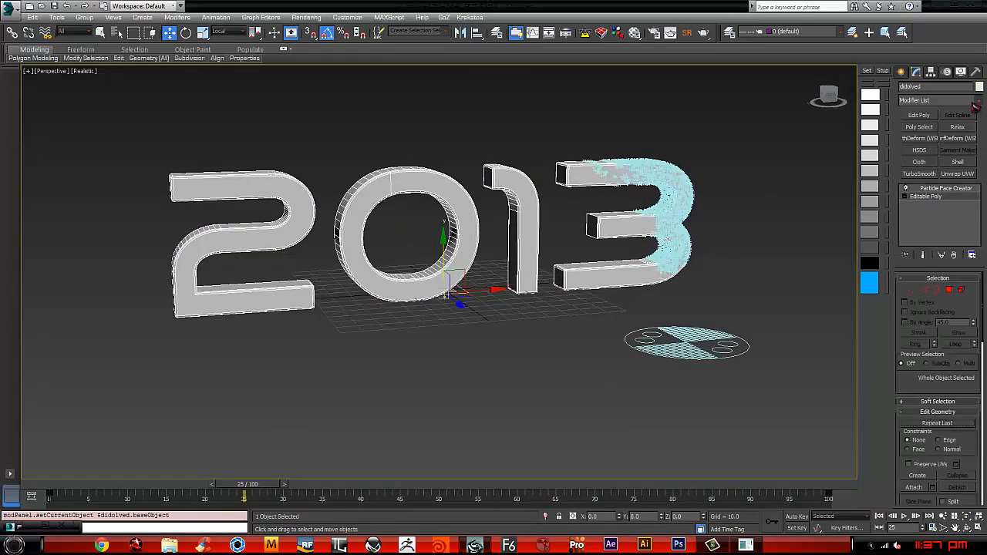
click(976, 101)
drag(983, 143, 984, 302)
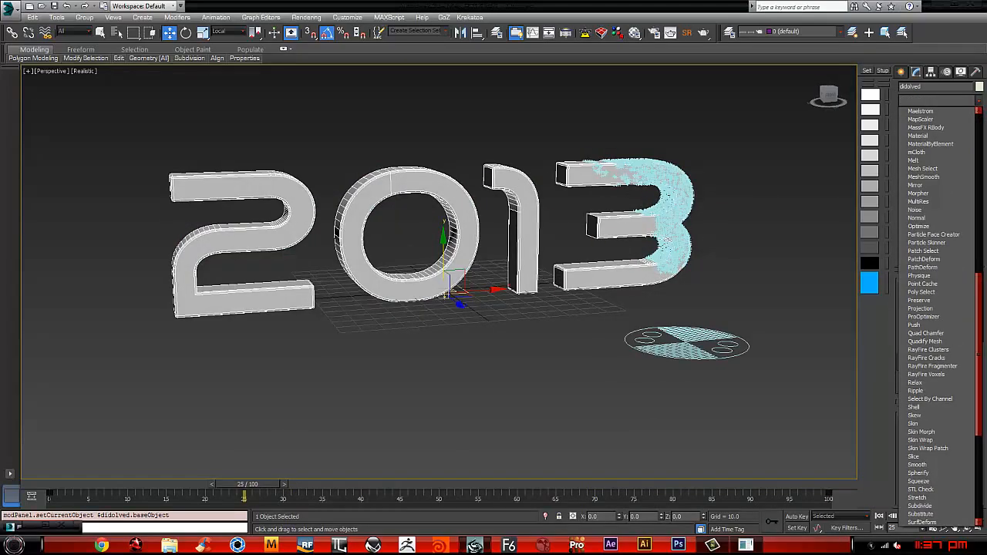
click(925, 341)
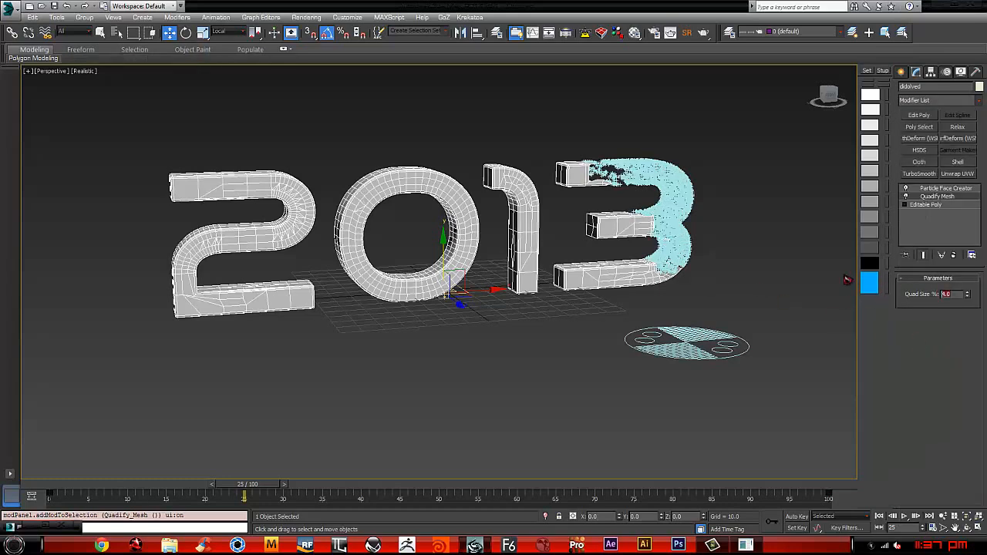
text(2)
key(Return)
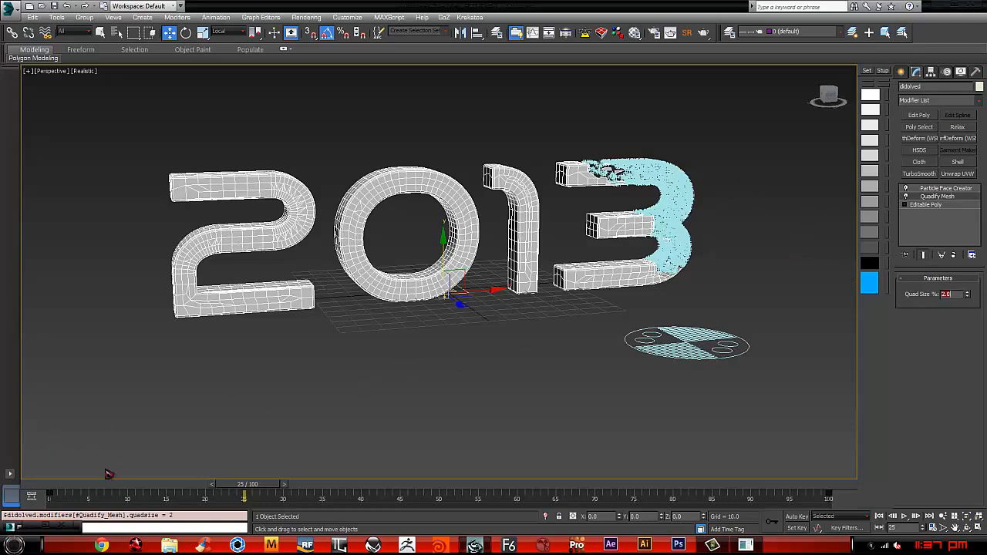
Step: Go to frame 51 and hide the particles by setting the Display 001 operator's type to None
drag(239, 494, 459, 487)
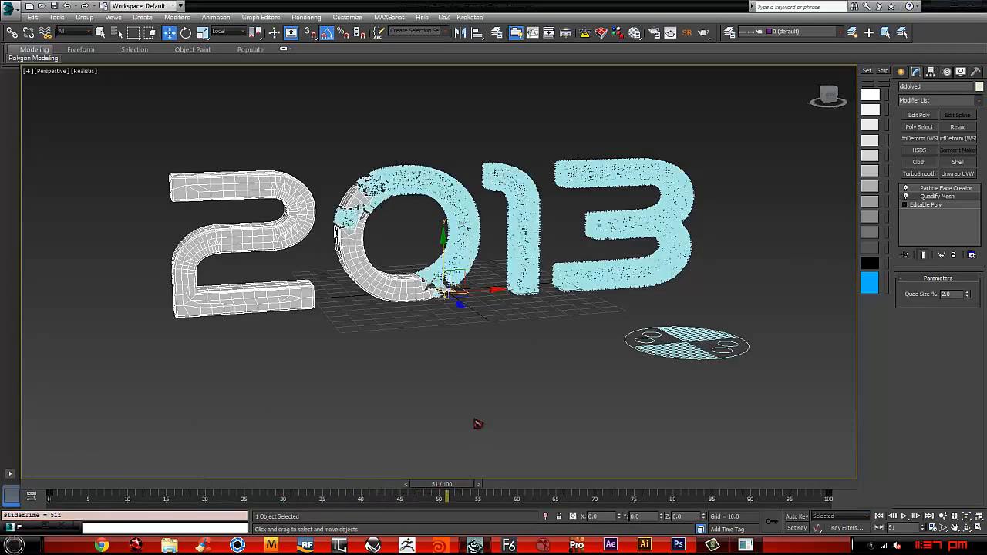
key(6)
click(184, 231)
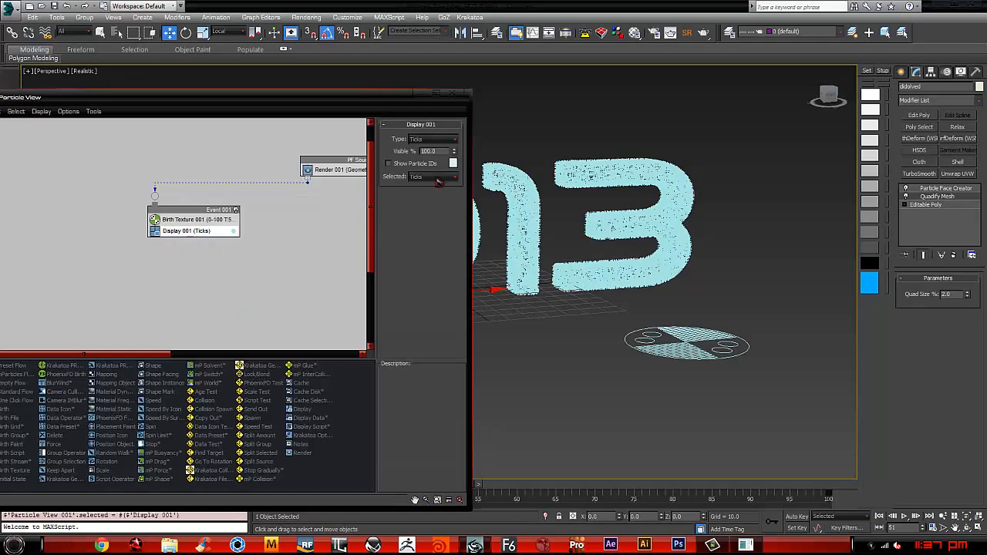
click(443, 140)
click(422, 145)
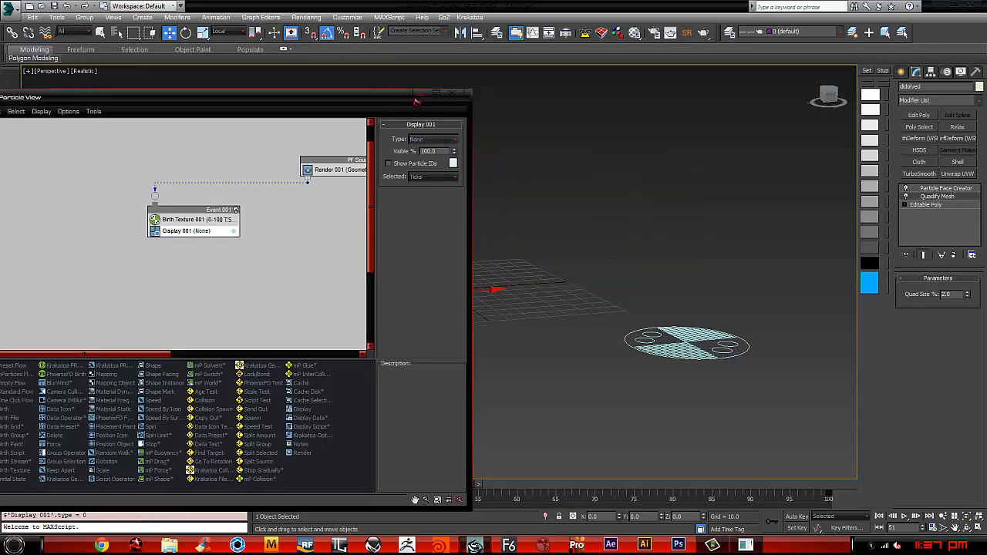
drag(418, 96, 421, 98)
Step: Preview the text's dissolve by scrubbing to frame 71 and playing the animation from frame 0, and return to the start
drag(448, 497, 443, 495)
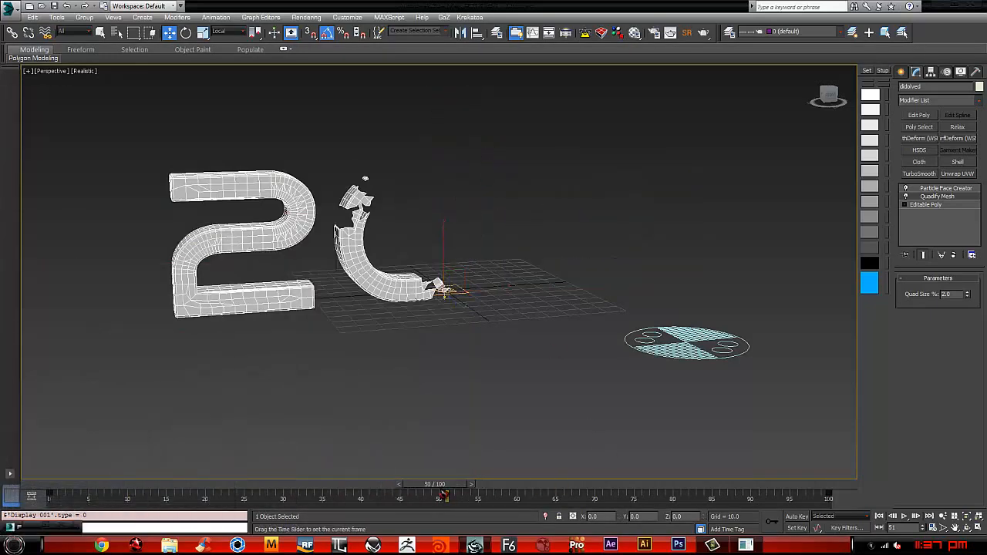
drag(523, 496, 583, 490)
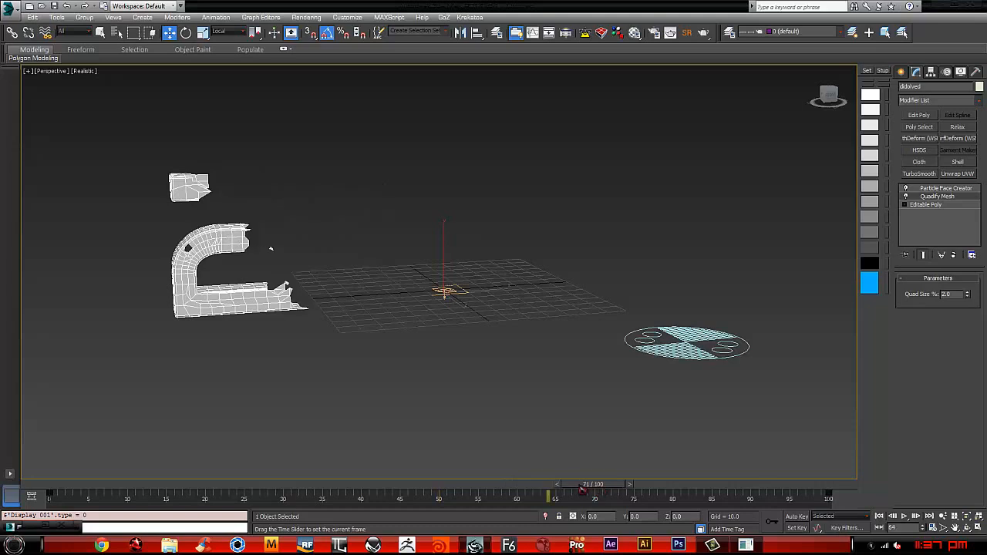
click(879, 516)
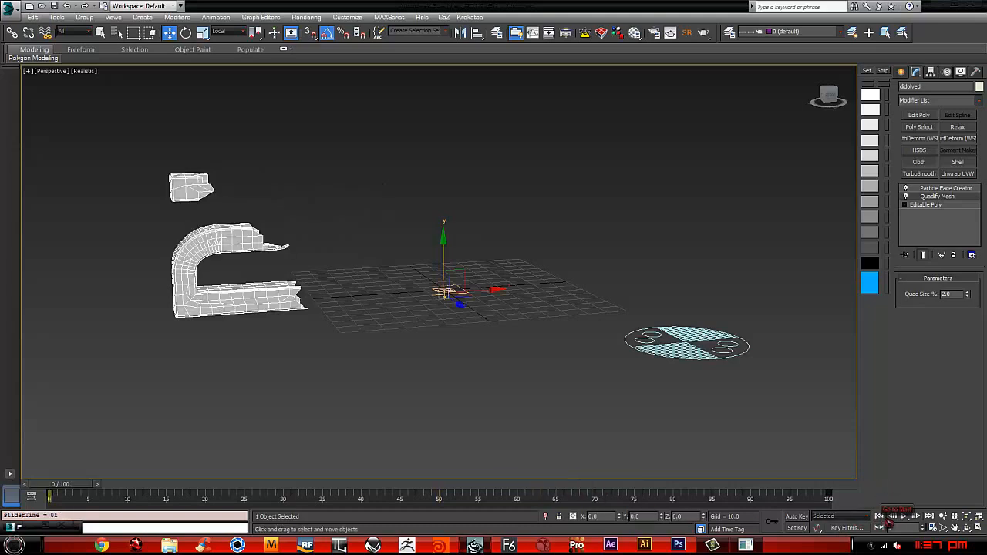
click(933, 529)
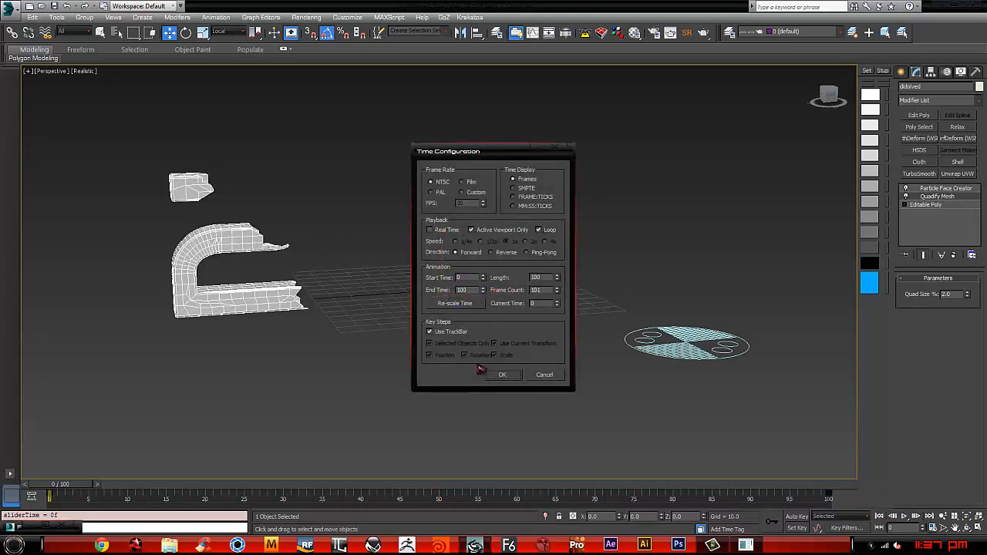
click(502, 375)
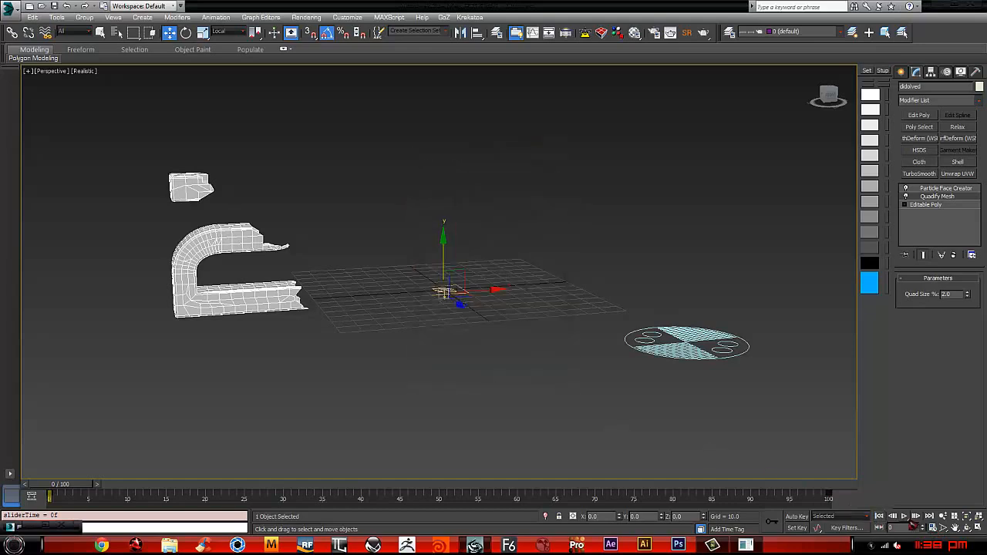
click(904, 517)
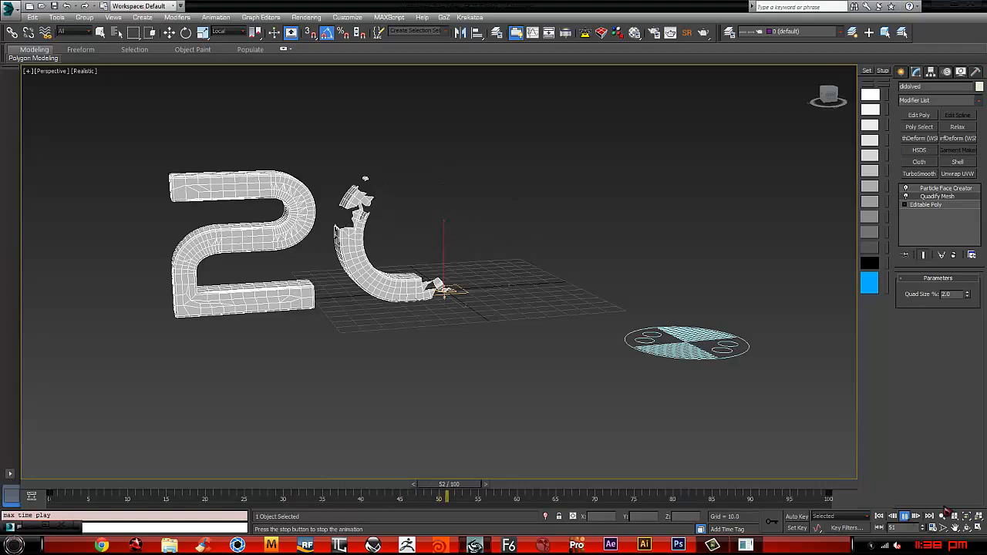
click(904, 516)
click(880, 516)
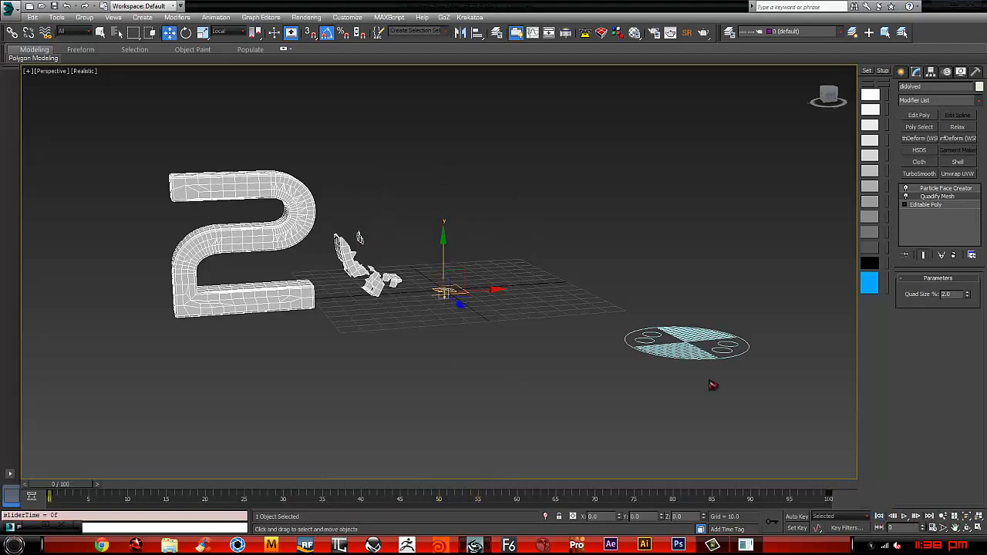
click(352, 252)
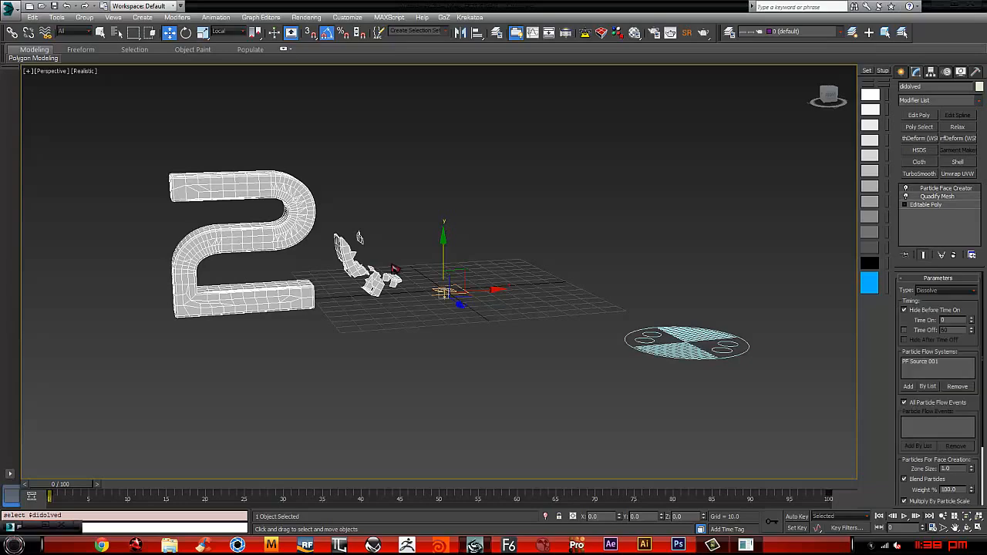
middle_drag(376, 266, 455, 272)
alt+middle_drag(455, 272, 430, 284)
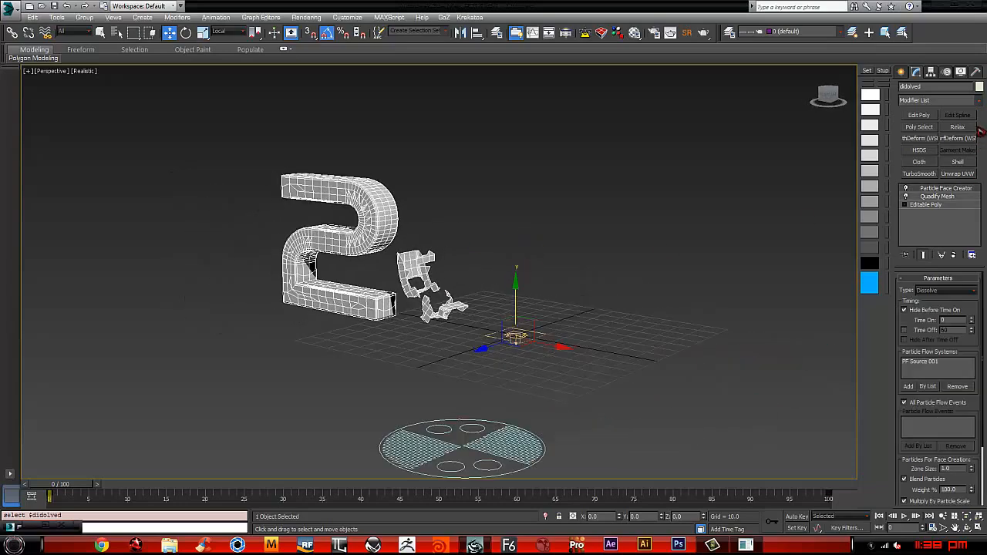
click(938, 197)
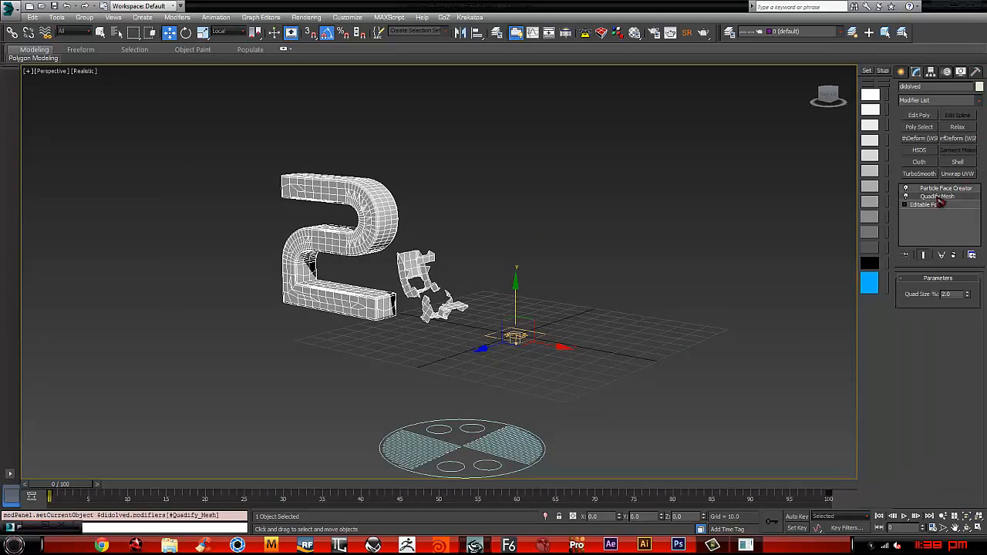
click(978, 101)
mouse_move(981, 134)
mouse_down()
mouse_move(982, 254)
mouse_move(981, 134)
mouse_up()
click(763, 192)
Step: Add a Shell modifier above Particle Face Creator on the 2013 text, with its Outer Amount set to 0
click(945, 188)
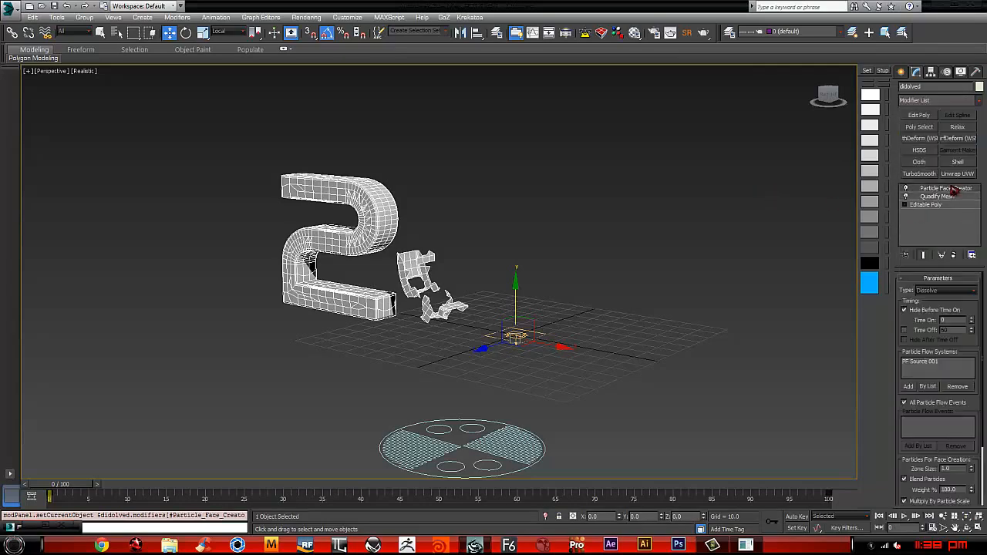
click(958, 162)
alt+middle_drag(586, 285, 640, 289)
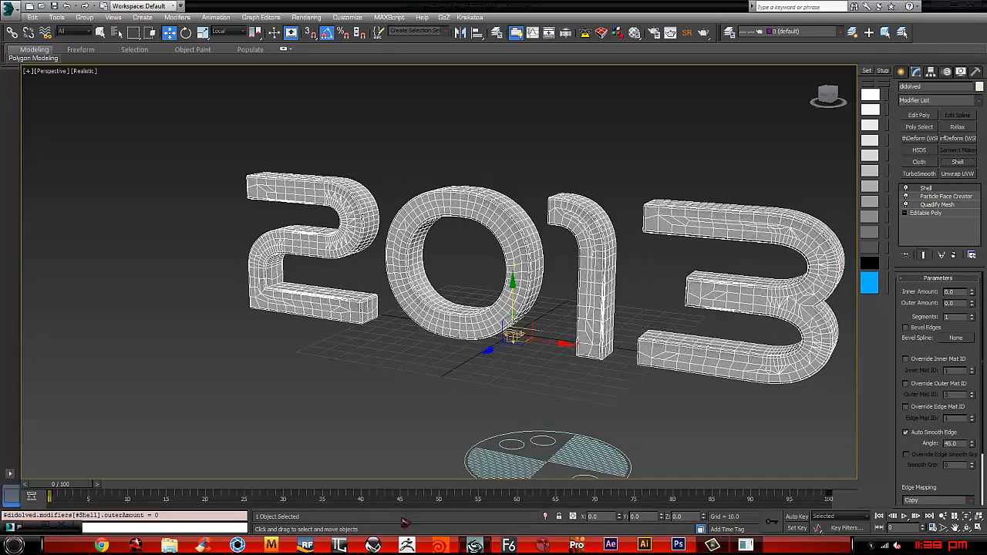
Step: Go to frame 27 and examine the dissolving edge of the shelled text up close
click(63, 491)
drag(63, 491, 256, 498)
key(w)
alt+middle_drag(656, 328, 520, 309)
scroll(578, 278, up, 5)
middle_drag(578, 278, 693, 374)
scroll(693, 374, up, 4)
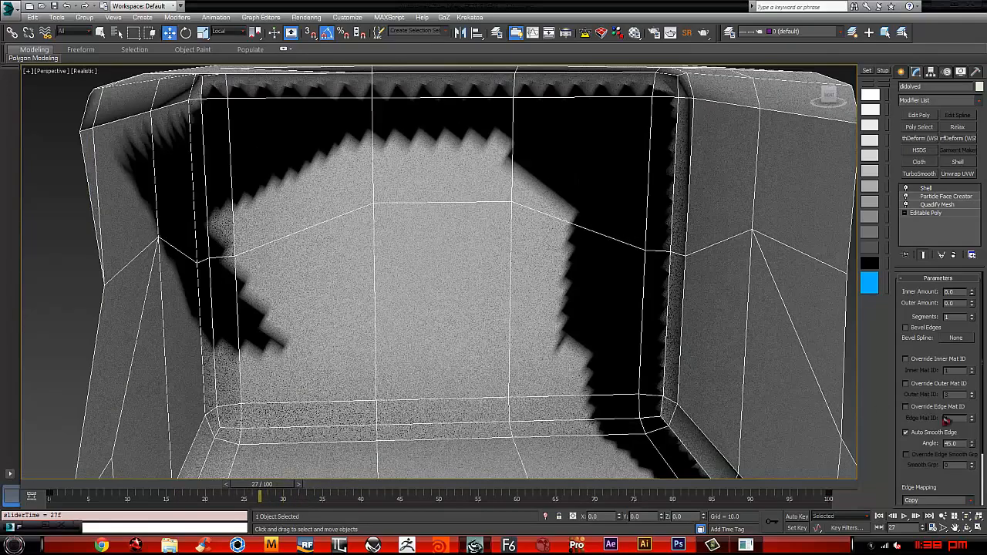
Step: Set the Shell modifier's Inner Amount to 0.59 and enable its inner, outer and edge material ID overrides
scroll(621, 331, down, 4)
alt+middle_drag(621, 332, 623, 332)
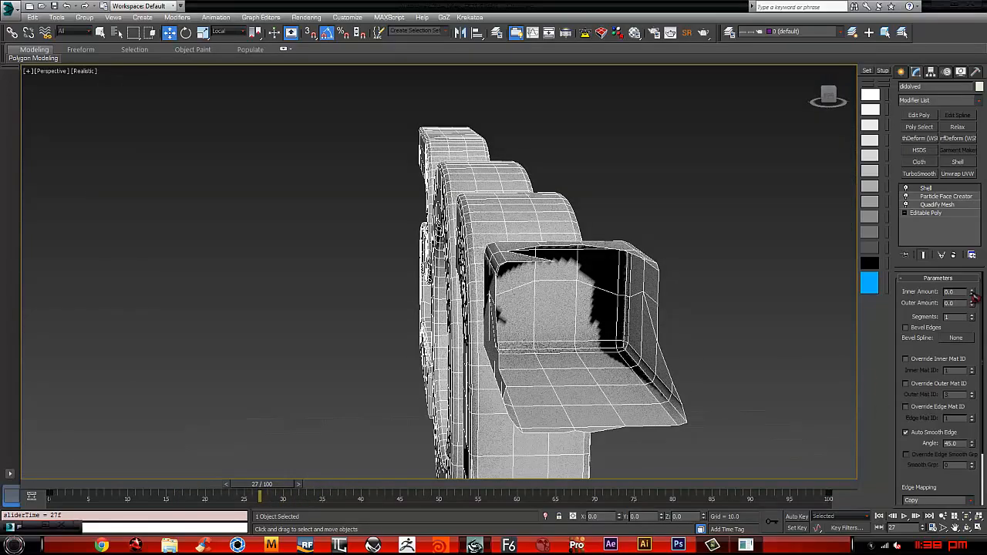
drag(973, 294, 984, 268)
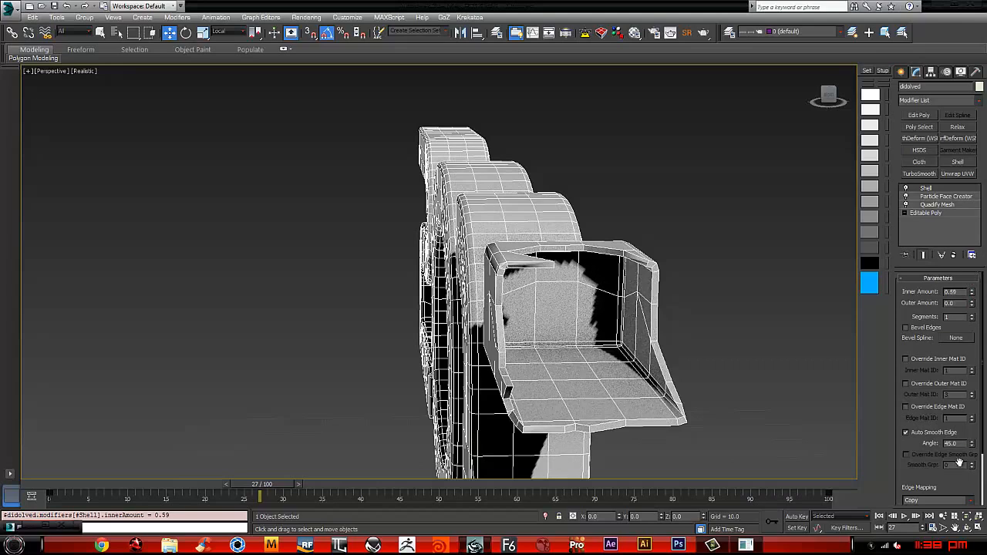
click(907, 360)
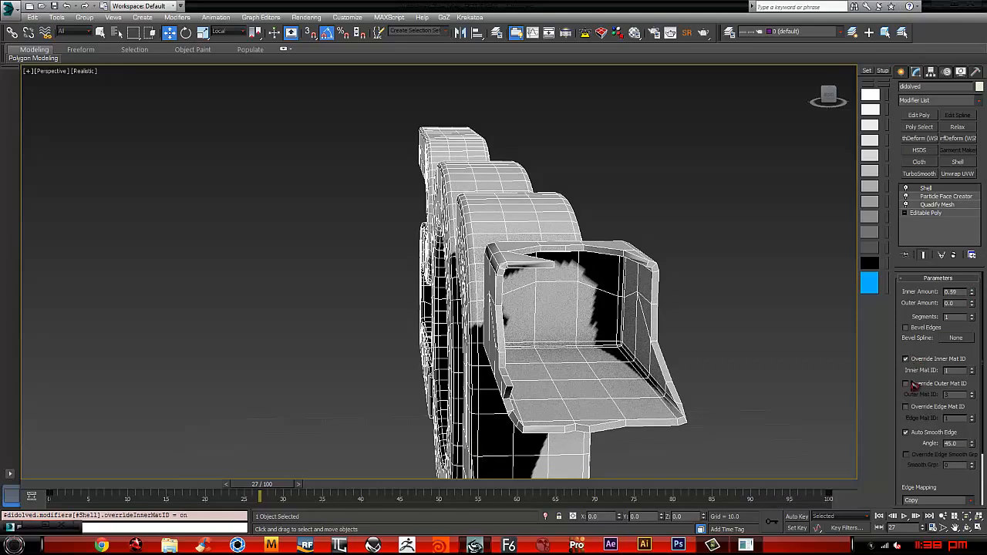
click(907, 384)
click(907, 408)
Step: Go to frame 16 and examine the shelled text's thickness and dissolving edge on the 3 from several angles
alt+middle_drag(571, 381, 626, 388)
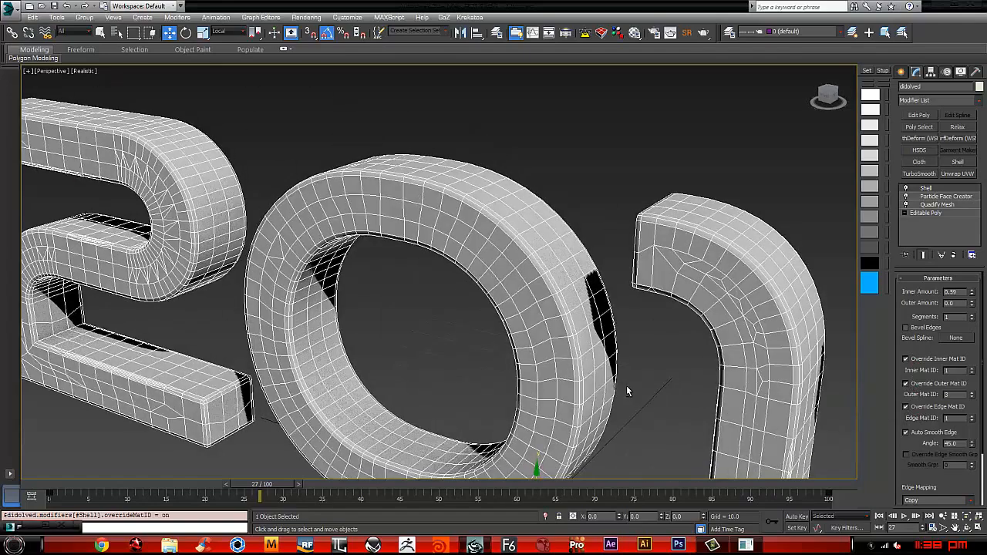
scroll(626, 388, down, 5)
alt+middle_drag(534, 313, 594, 326)
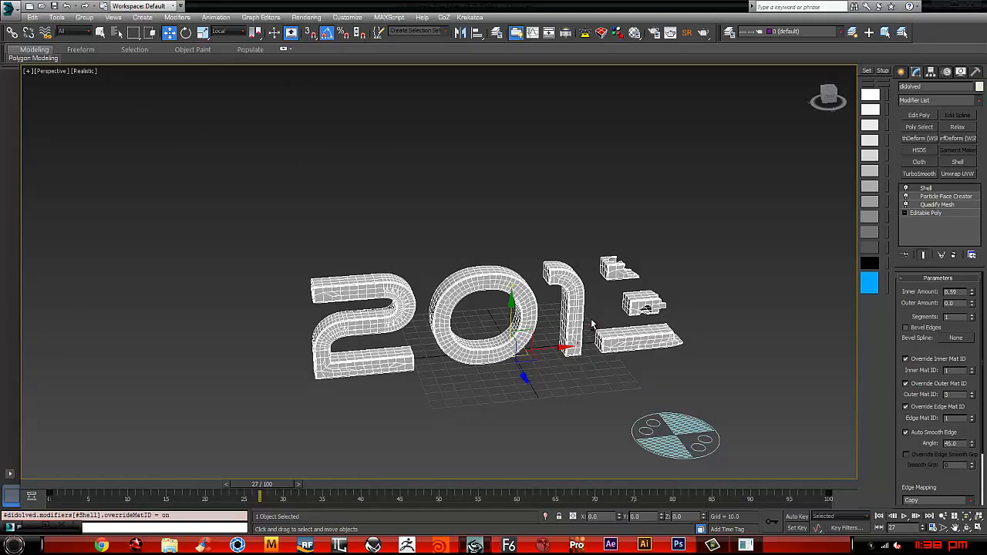
drag(274, 489, 188, 466)
middle_drag(473, 418, 441, 419)
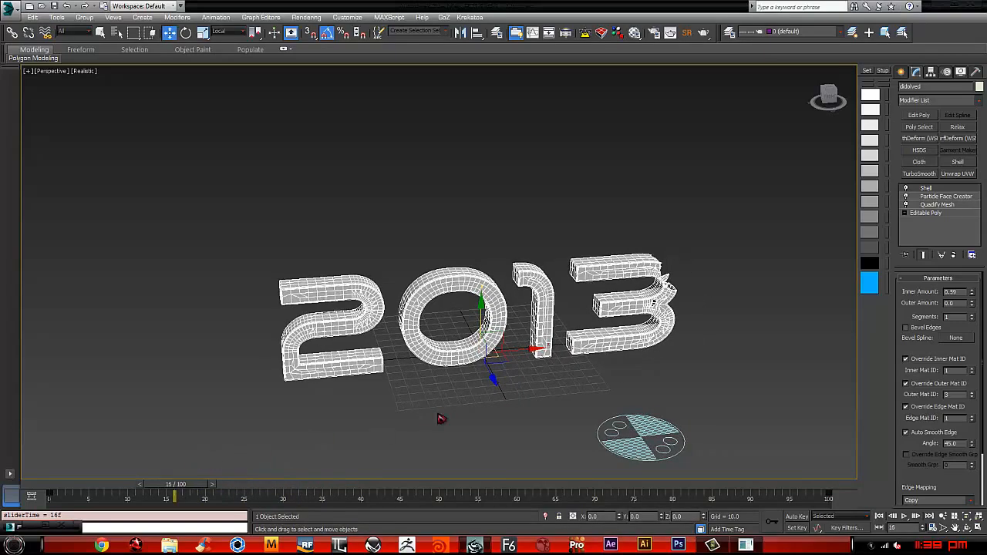
key(6)
middle_drag(590, 250, 697, 255)
alt+middle_drag(705, 313, 639, 284)
middle_drag(603, 248, 659, 225)
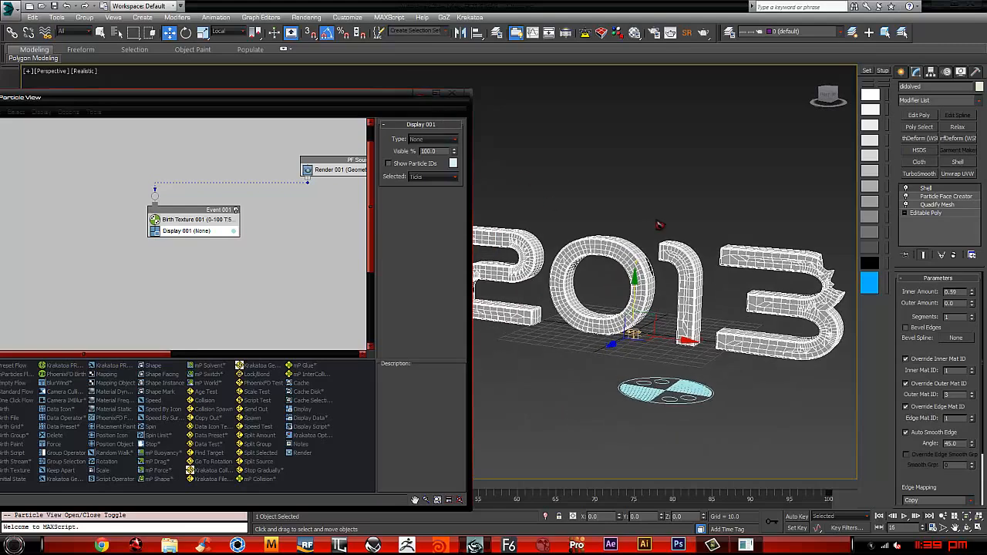
scroll(676, 243, up, 4)
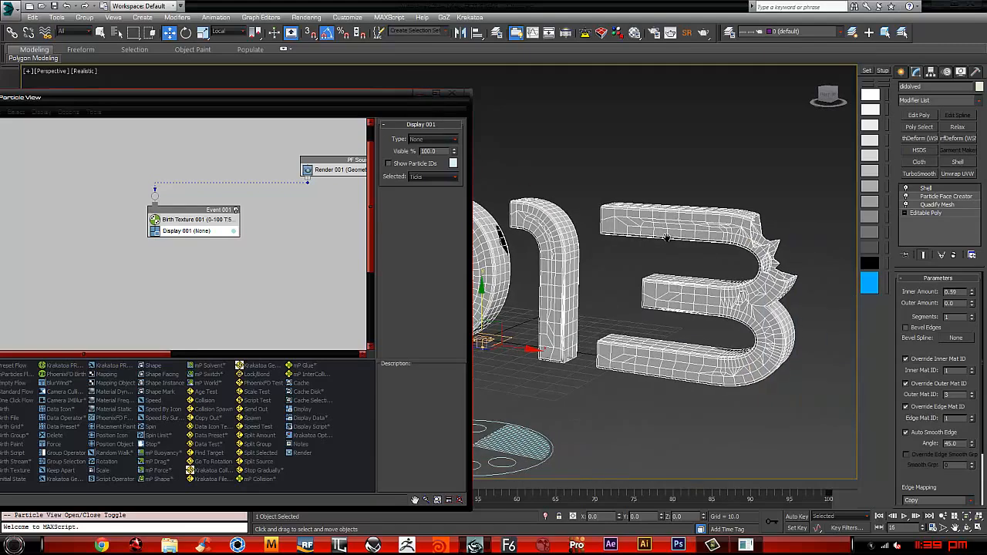
click(419, 94)
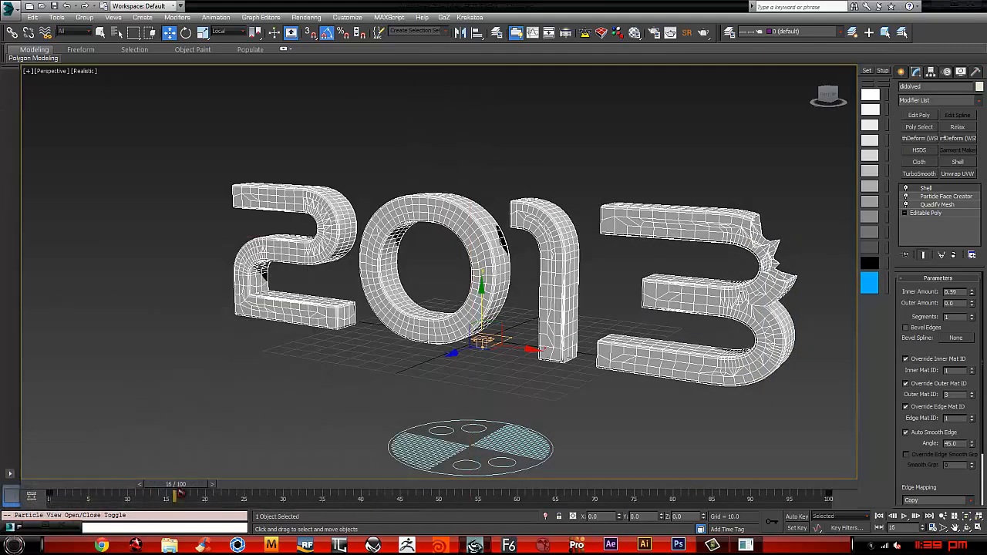
Step: Go to frame 22 and deselect the text so the broken edges show without selection wireframe
drag(190, 487, 245, 463)
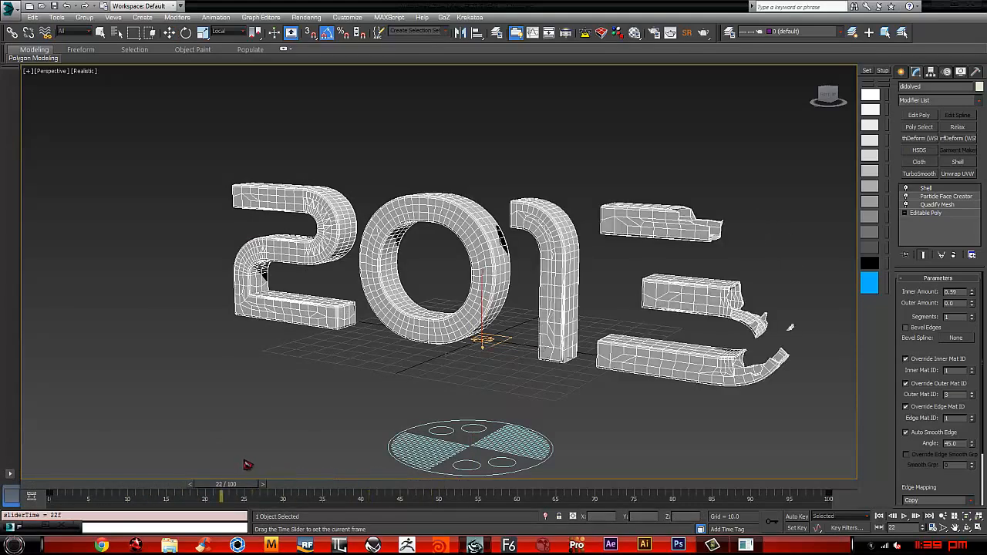
middle_drag(614, 322, 543, 325)
click(695, 184)
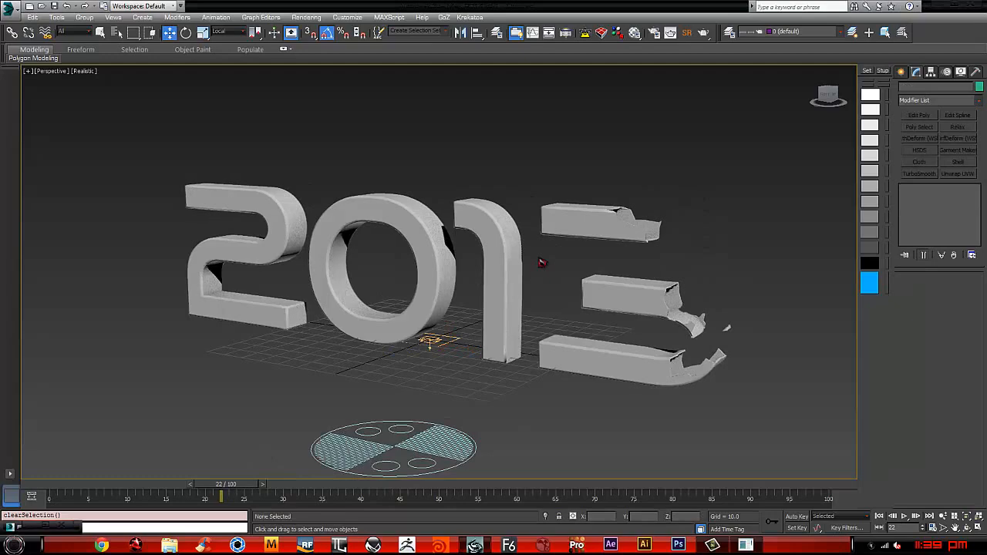
Step: Open the Material Editor and replace the 02 - Default material in the second slot with a Multi/Sub-Object material
key(m)
drag(219, 10, 99, 67)
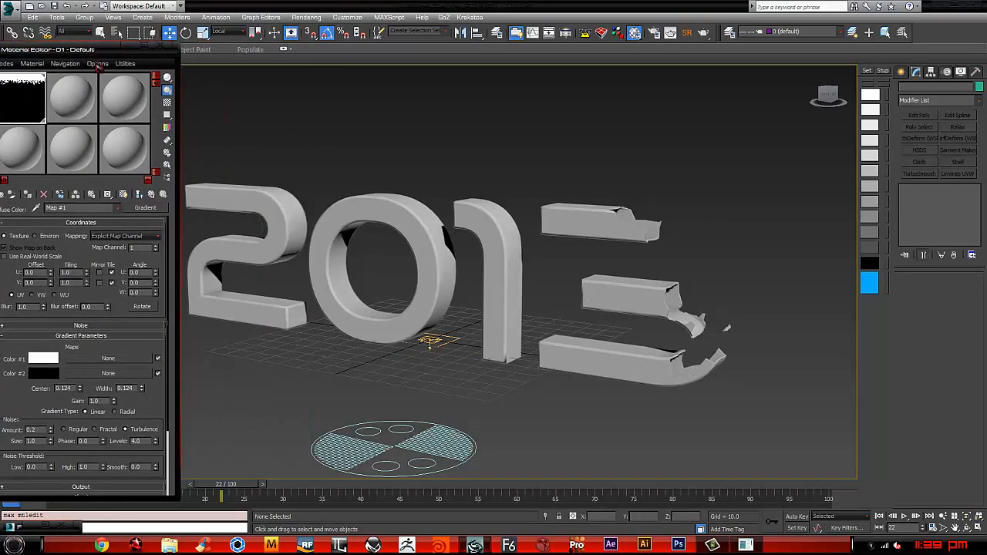
click(81, 108)
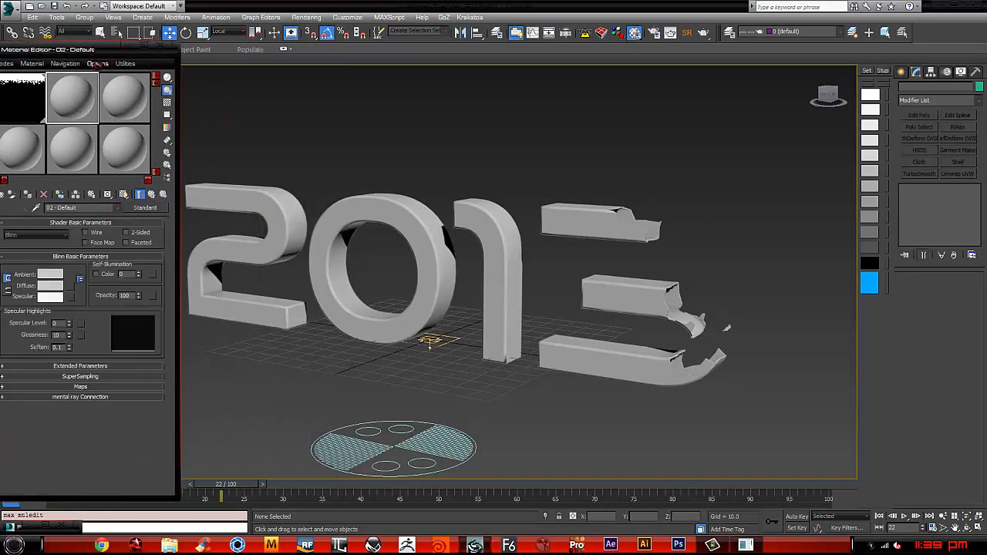
drag(156, 56, 278, 62)
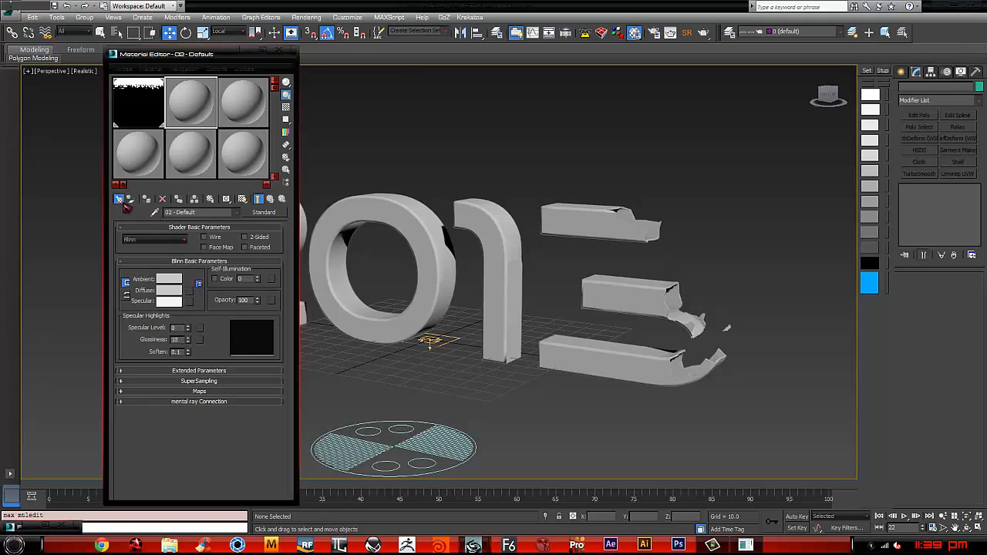
click(125, 202)
click(102, 99)
click(94, 99)
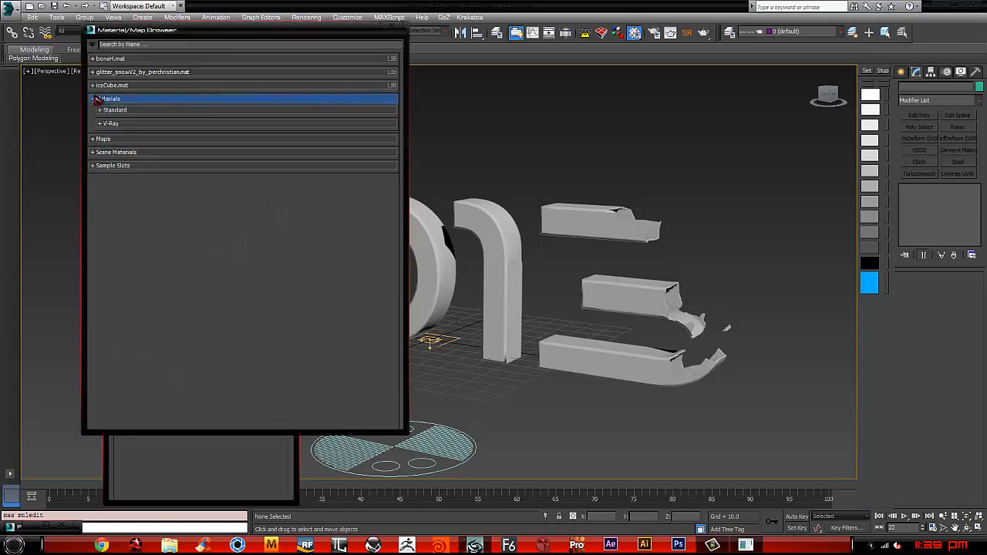
click(108, 110)
click(100, 111)
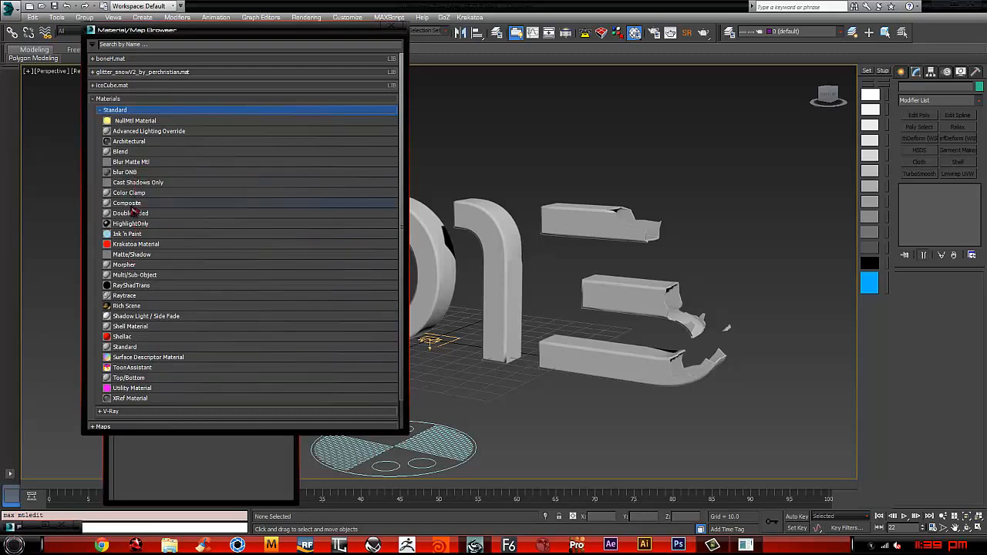
double_click(139, 276)
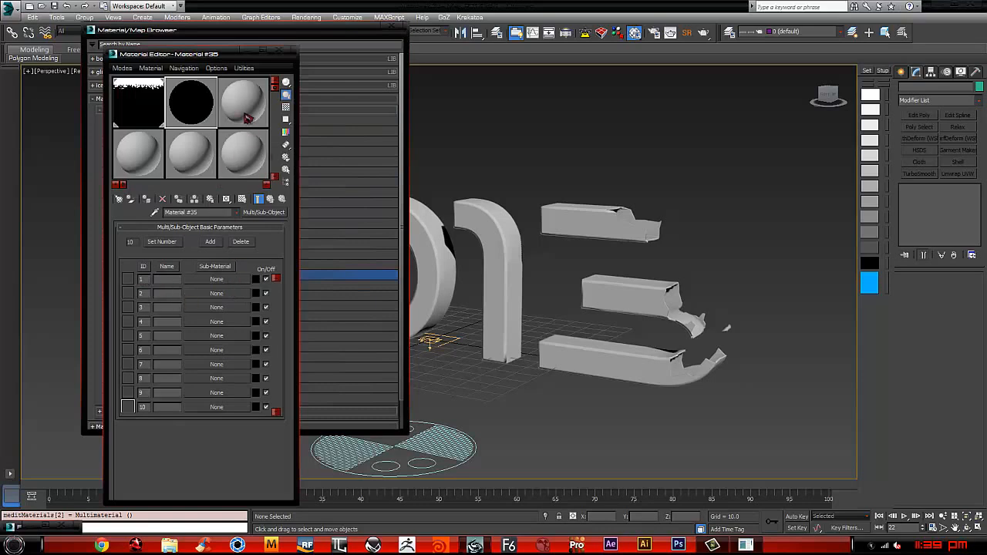
Step: Instance the 03 - Default material into sub-material ID 1 and the 07 - Default material into ID 2
drag(200, 280, 204, 280)
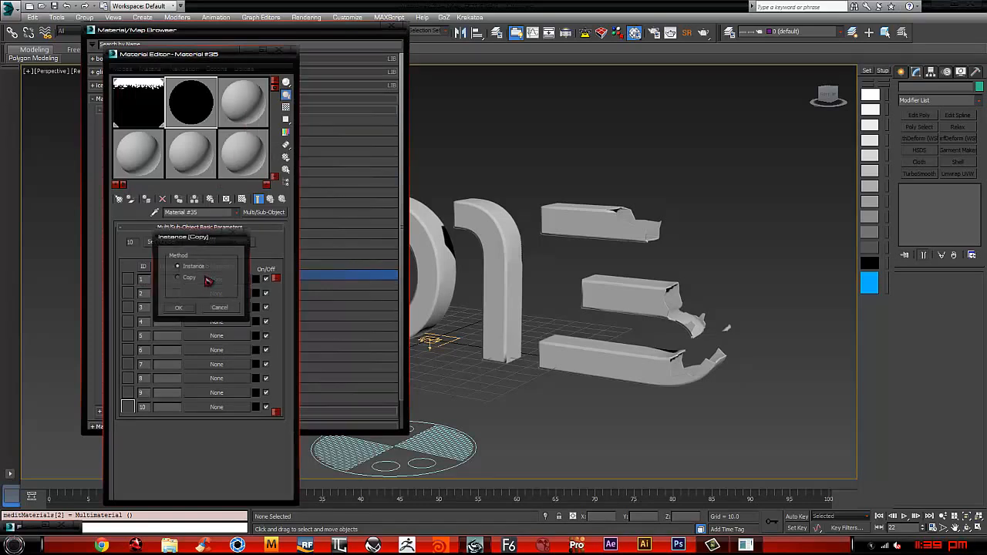
click(177, 308)
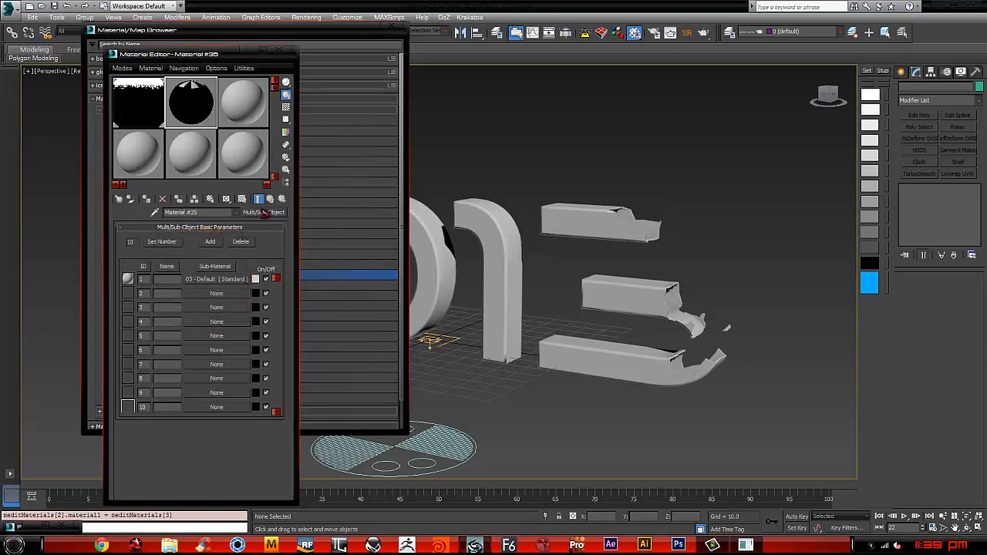
click(251, 110)
click(192, 103)
drag(218, 292, 217, 293)
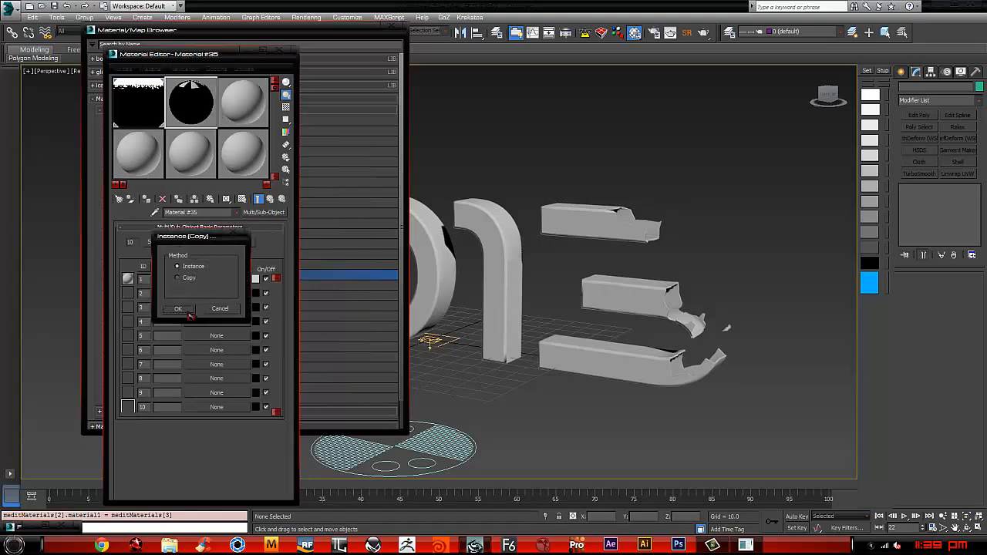
click(190, 314)
Step: Set the ID 1 sub-material's diffuse color to a bright blue and return to the parent Multi/Sub-Object material
click(219, 282)
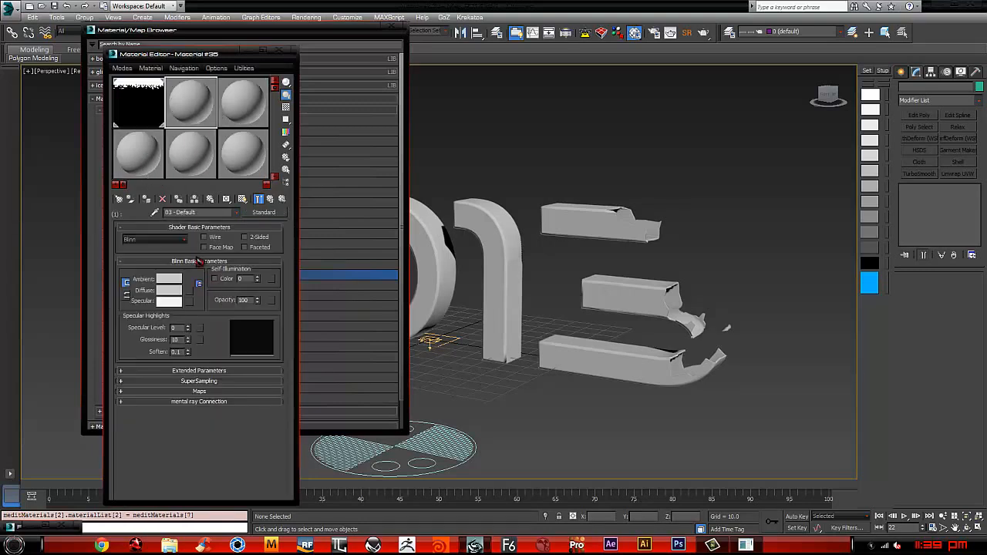
click(171, 281)
click(167, 294)
mouse_move(229, 81)
mouse_down()
mouse_move(213, 88)
mouse_move(217, 67)
mouse_up()
click(255, 71)
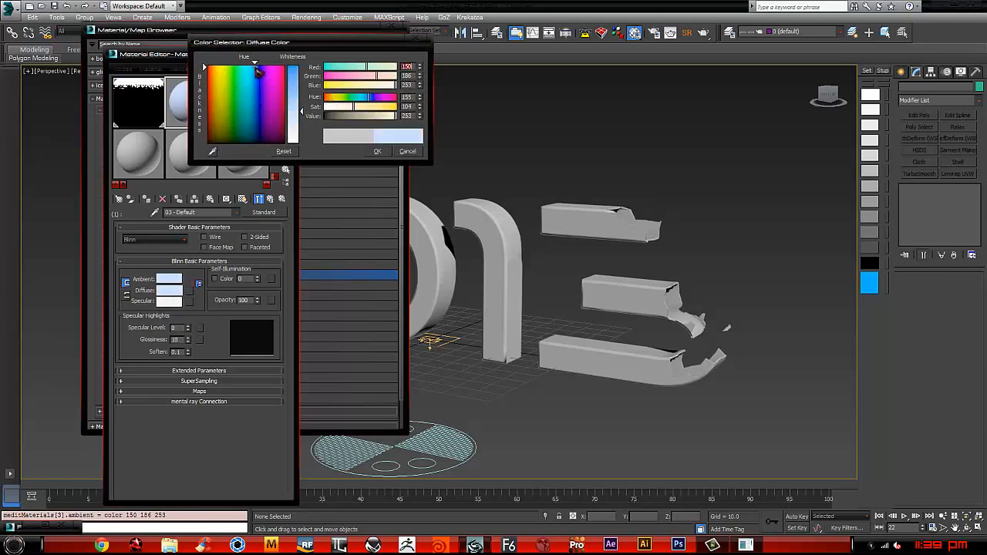
click(378, 150)
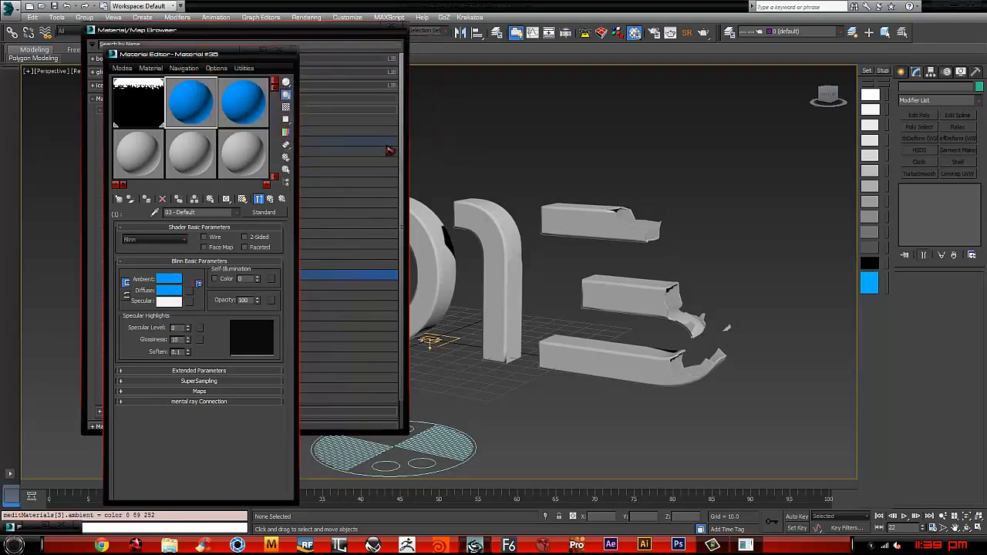
click(270, 200)
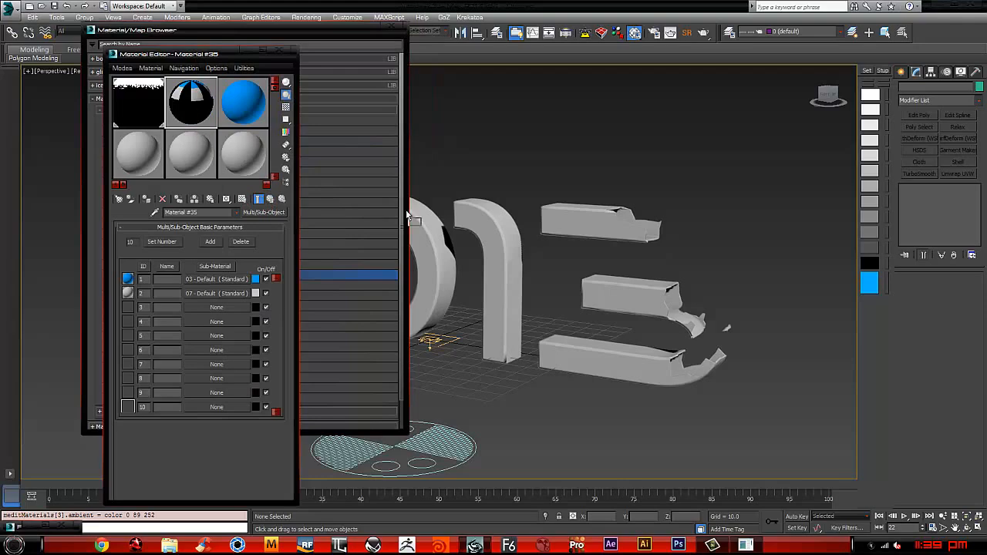
Step: Assign the Multi/Sub-Object material to the 2013 text and inspect its colored broken edges
drag(407, 214, 551, 207)
middle_drag(629, 278, 662, 275)
scroll(660, 258, up, 4)
scroll(665, 337, down, 3)
scroll(681, 298, down, 3)
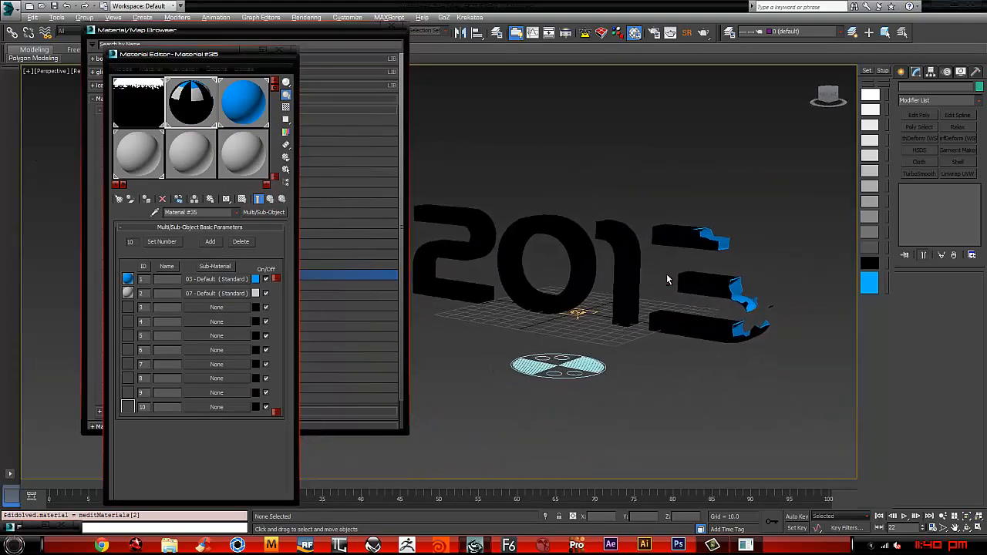
Step: Play the animation to preview the text dissolving with the new material, and close the Material/Map Browser
middle_drag(643, 436, 620, 433)
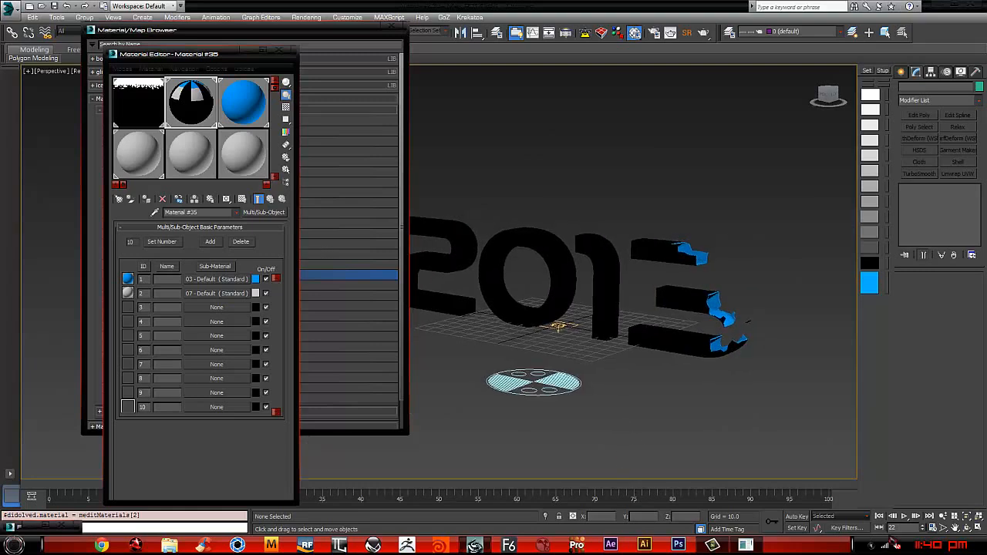
click(915, 516)
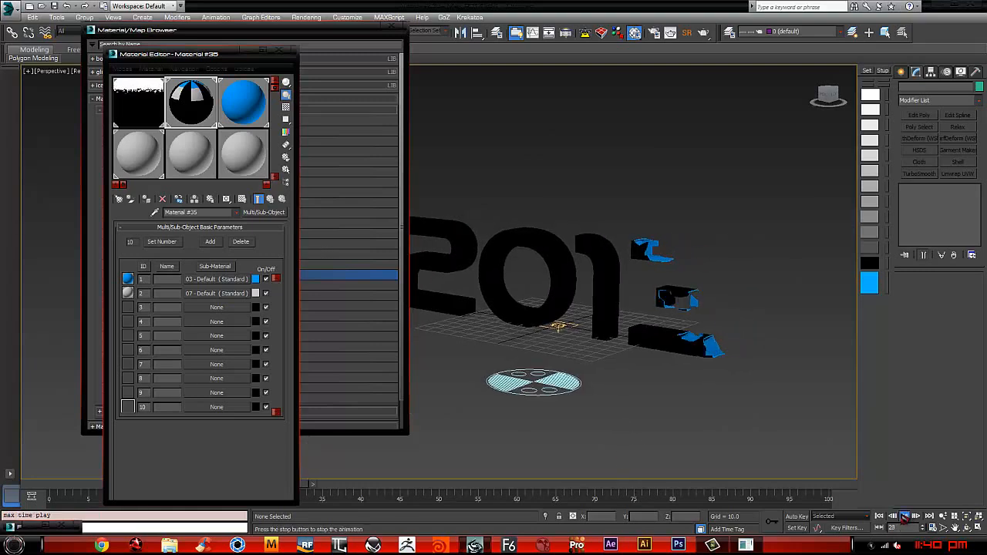
click(392, 28)
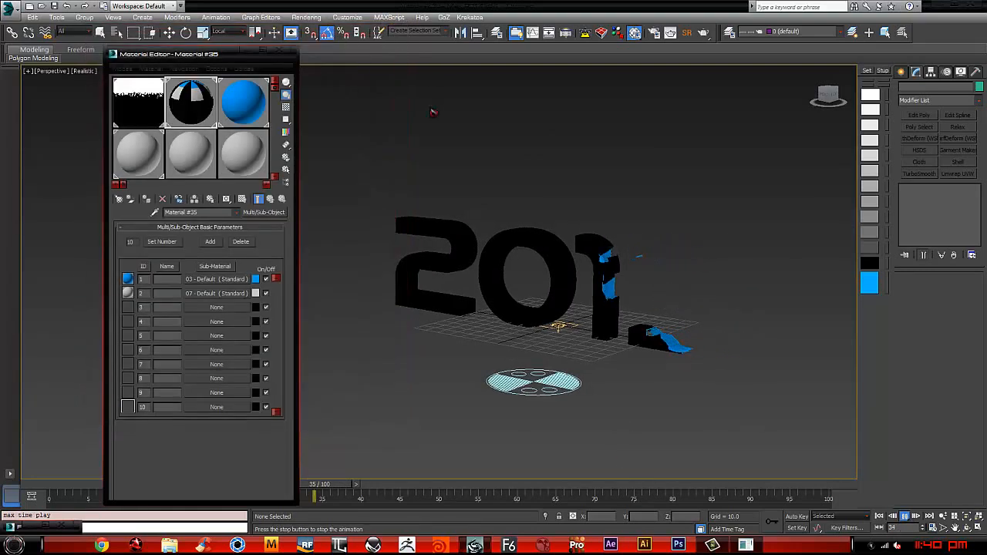
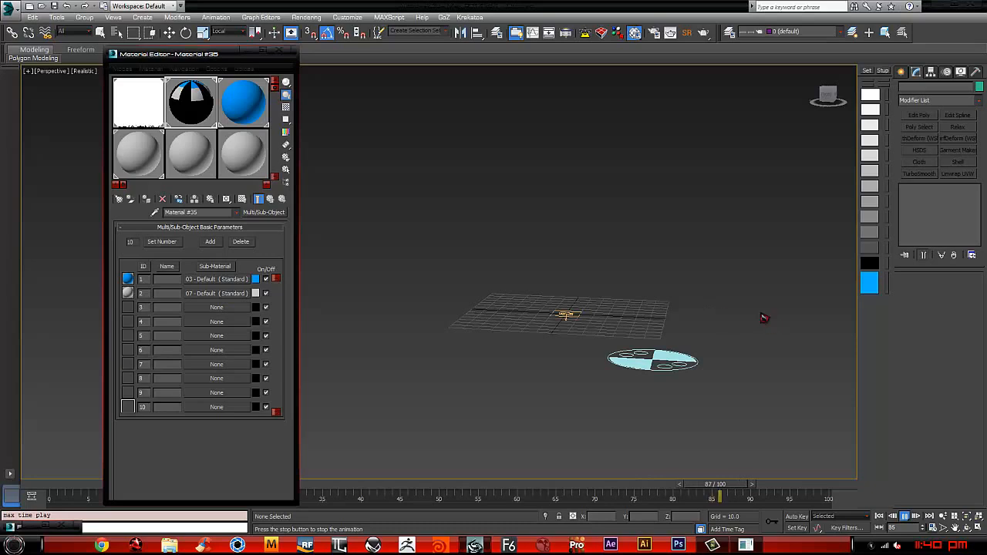
Step: Stop the playback, close the Material Editor, and append a Cache Disk operator to PF Source 001 in Particle View
click(905, 516)
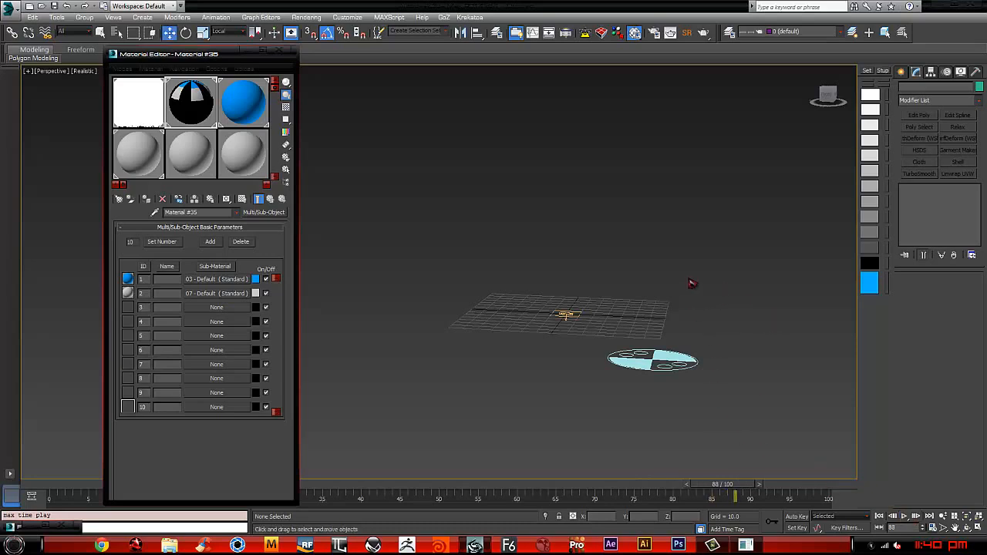
click(290, 54)
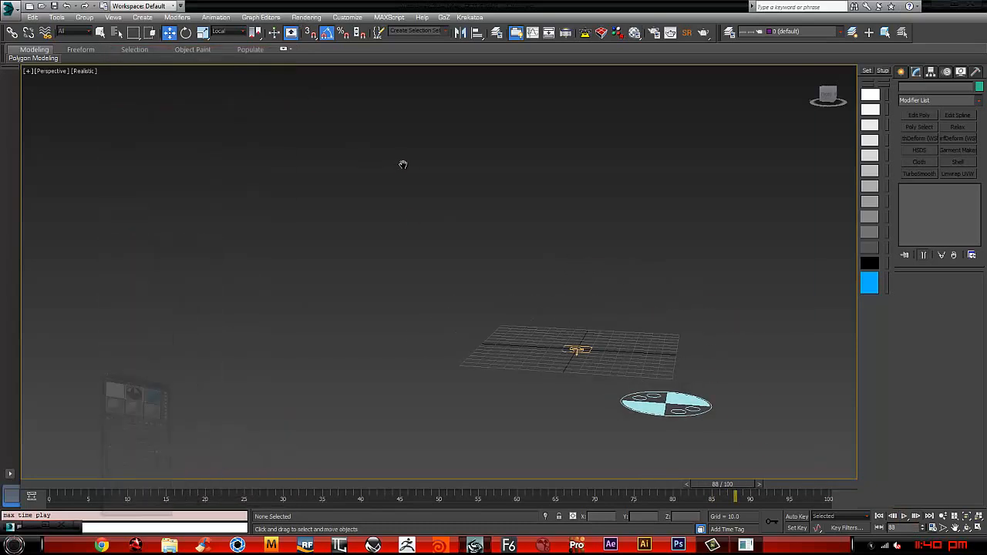
key(6)
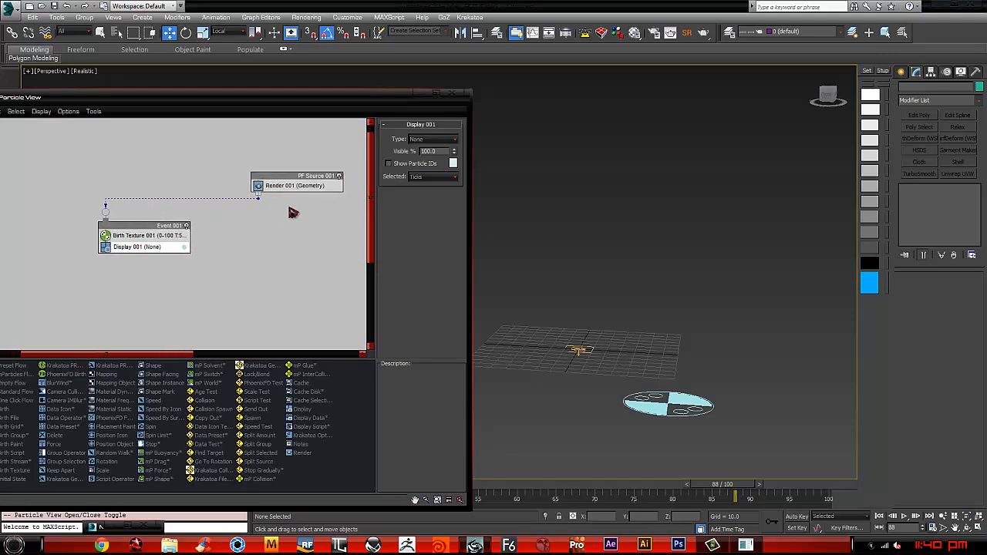
right_click(307, 194)
mouse_move(340, 208)
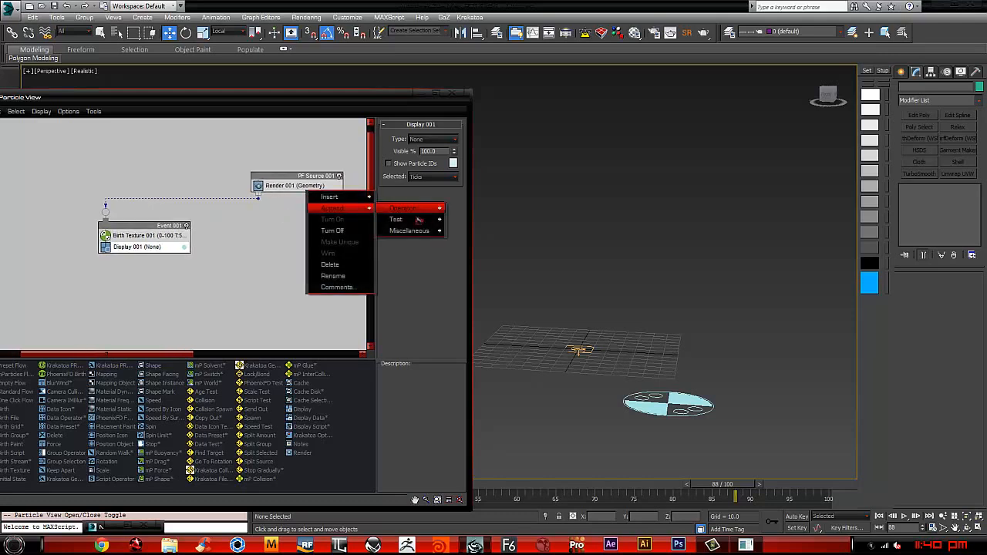
mouse_move(416, 231)
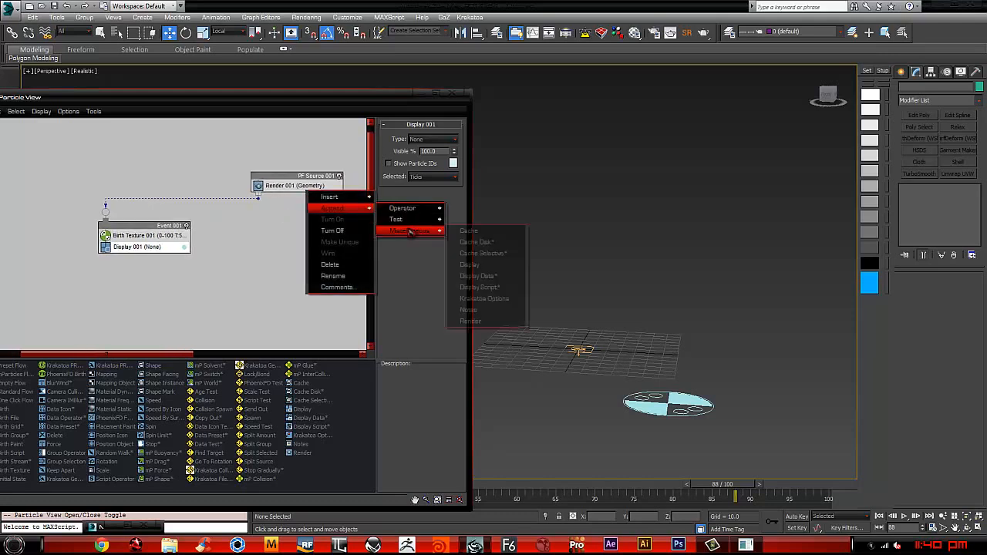
click(478, 242)
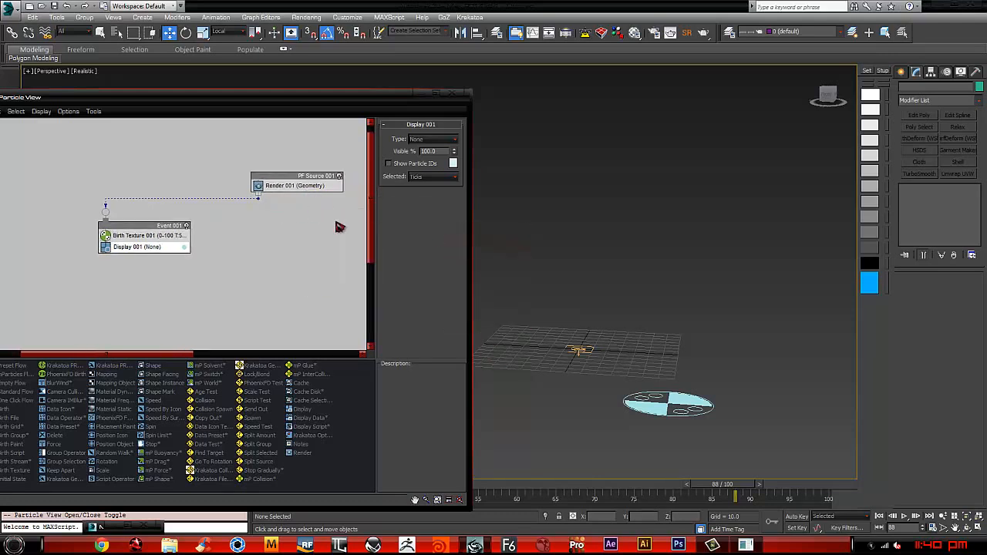
click(307, 196)
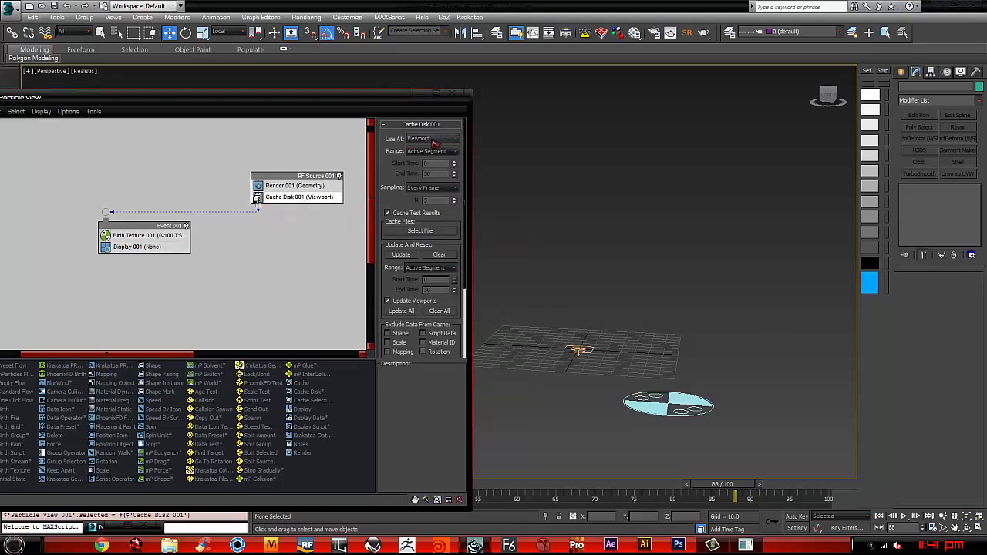
Step: Start choosing the Cache Disk operator's cache file and browse to the 3dsmax folder on the TOSHIBA EXT (K:) drive
click(421, 233)
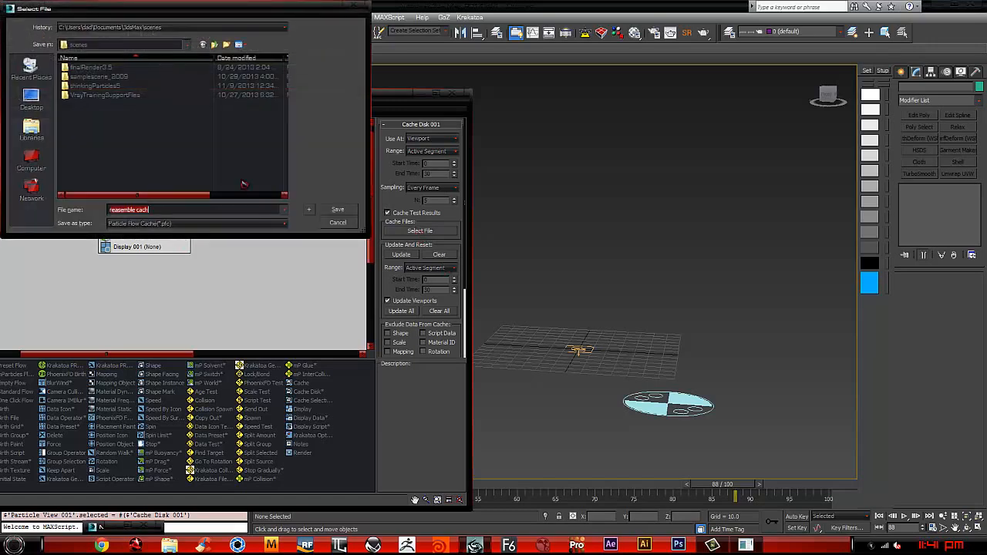
click(185, 46)
click(48, 154)
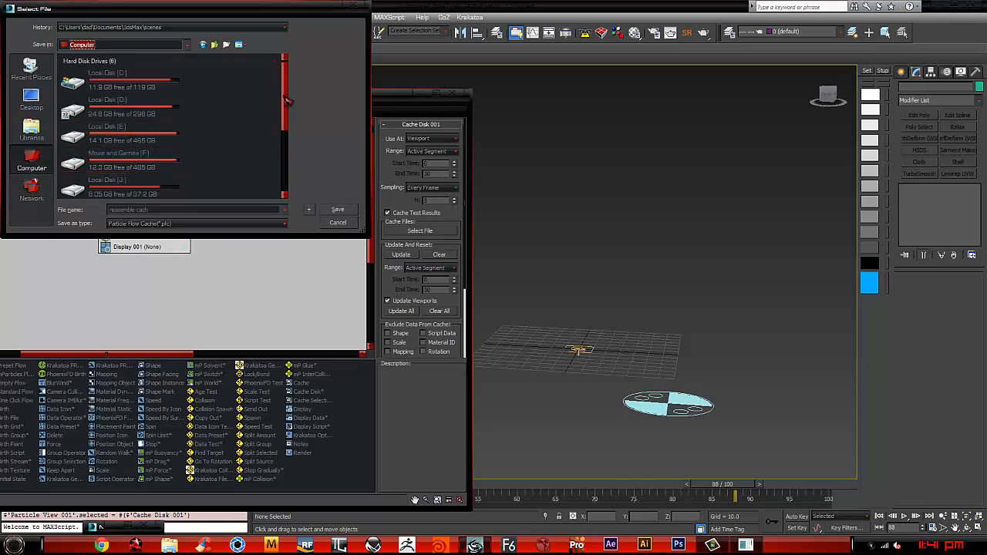
scroll(290, 134, down, 3)
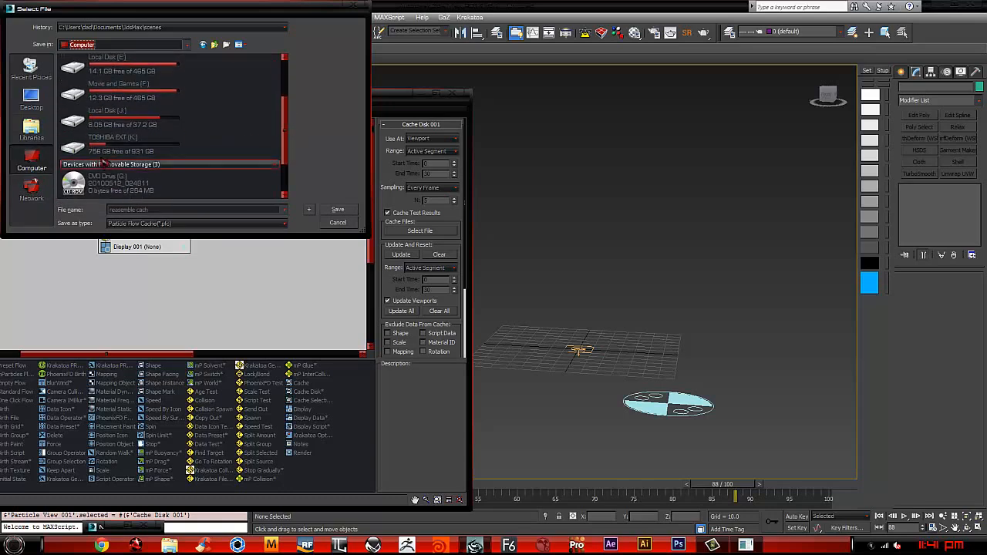
double_click(154, 142)
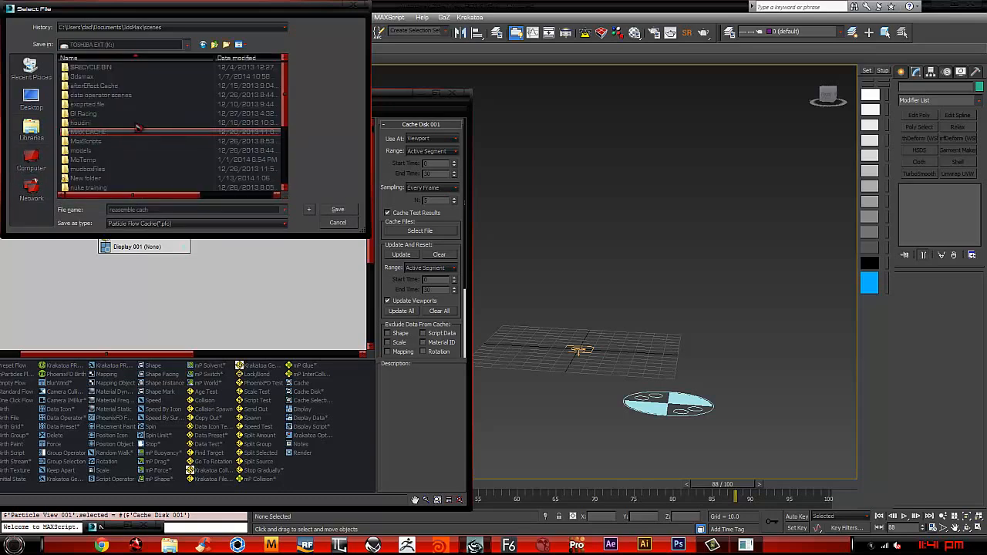
double_click(89, 77)
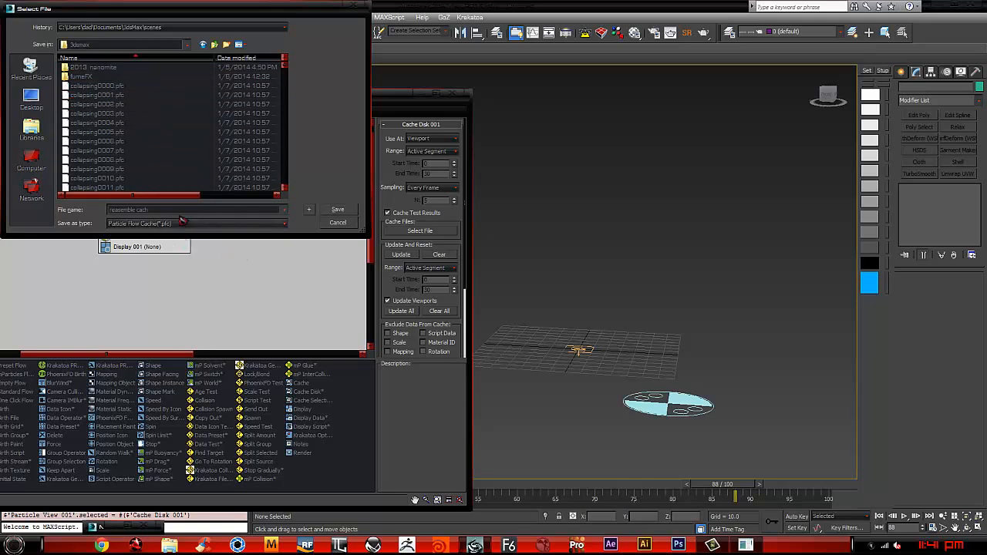
Step: Create a new folder named Nanomite inside the 3dsmax folder and open it
click(228, 44)
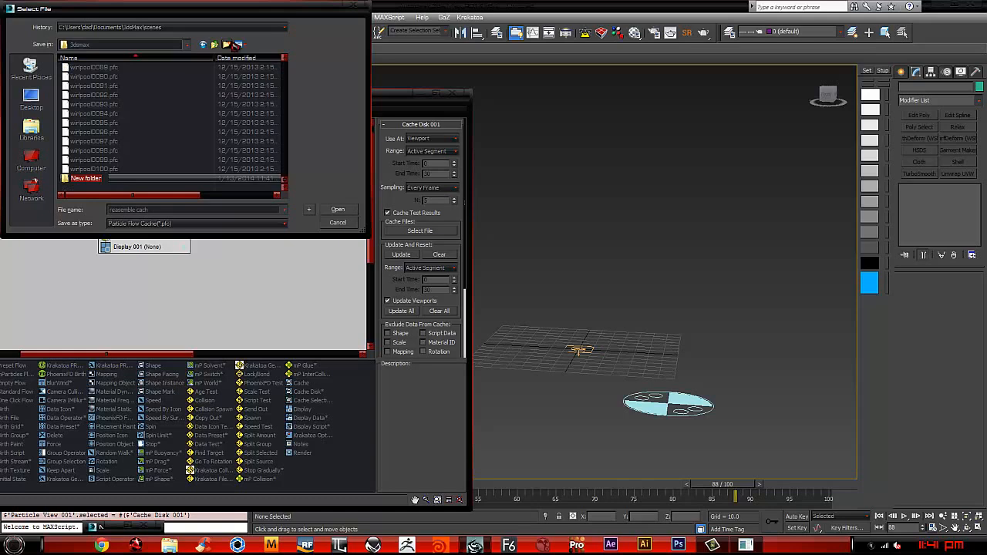
text(Nanomite)
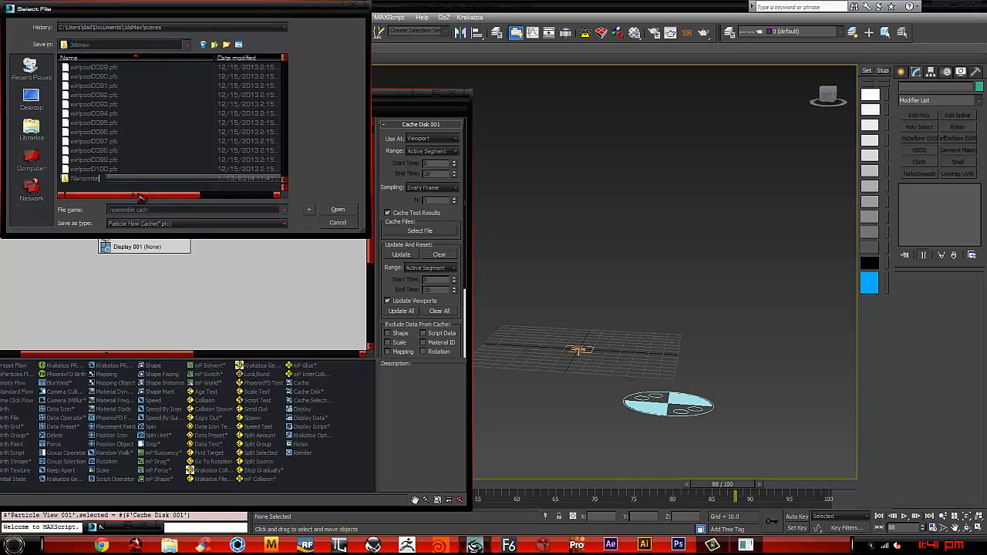
key(Return)
double_click(89, 179)
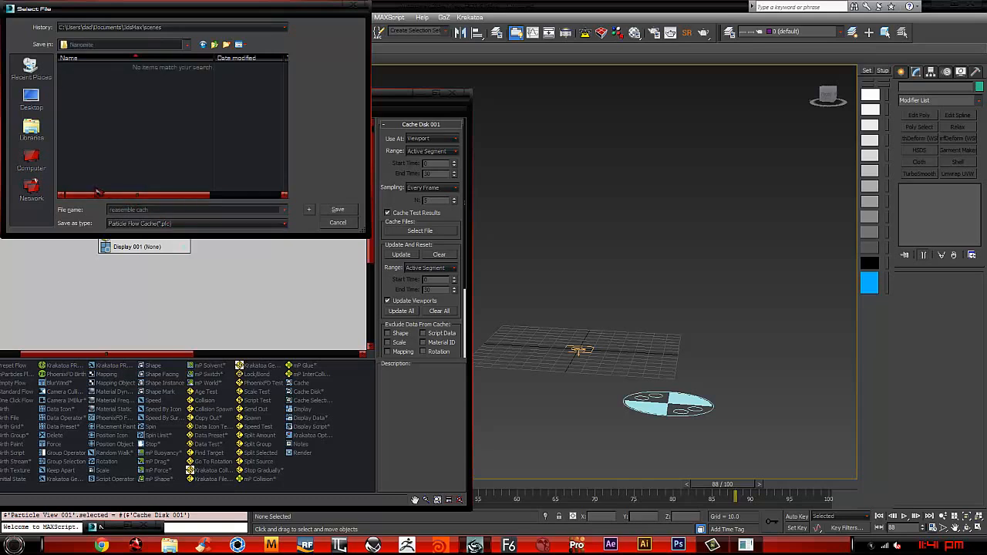
Step: Save the cache file as disolve, update the Cache Disk operator to record the particles, and put Particle View away
drag(204, 211, 4, 204)
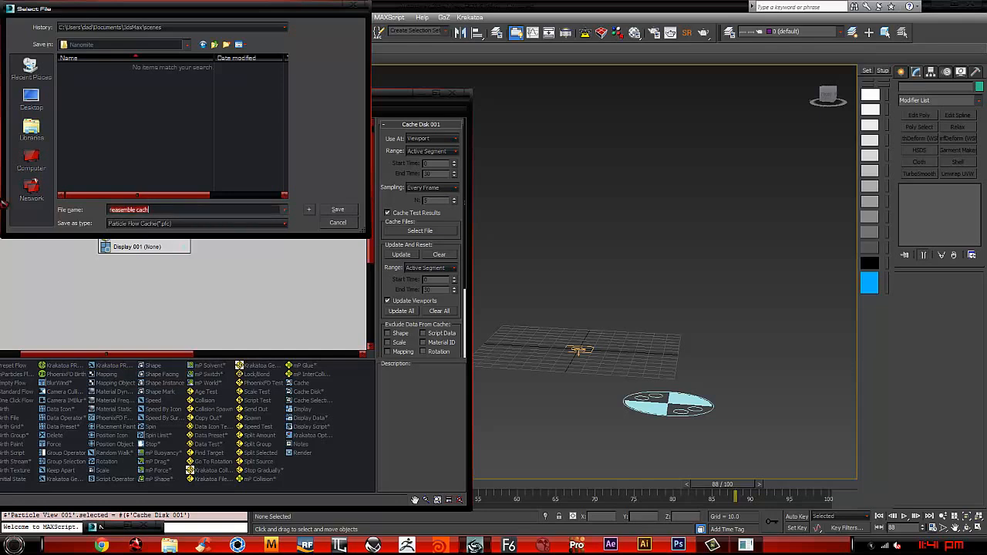
text(disolve)
key(Return)
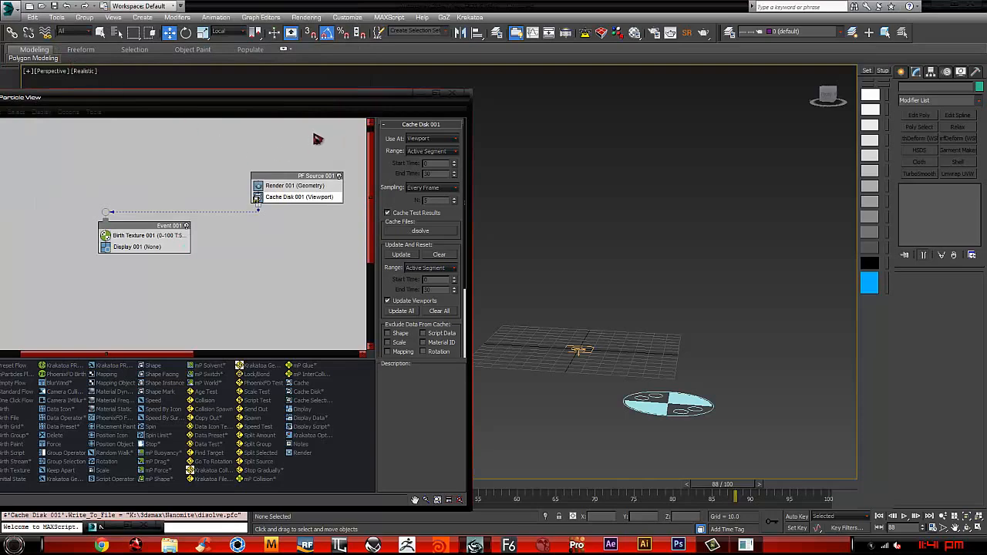
drag(360, 98, 459, 64)
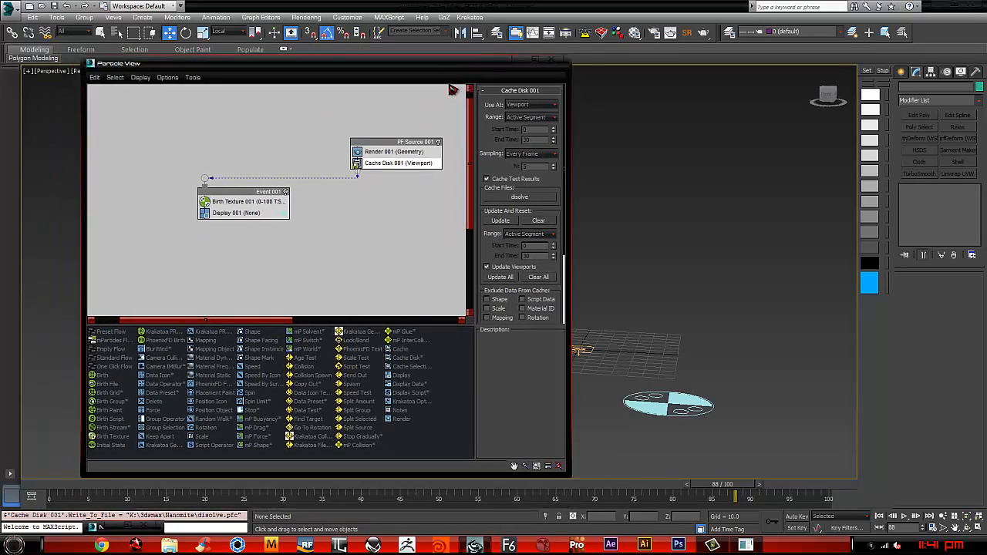
click(509, 225)
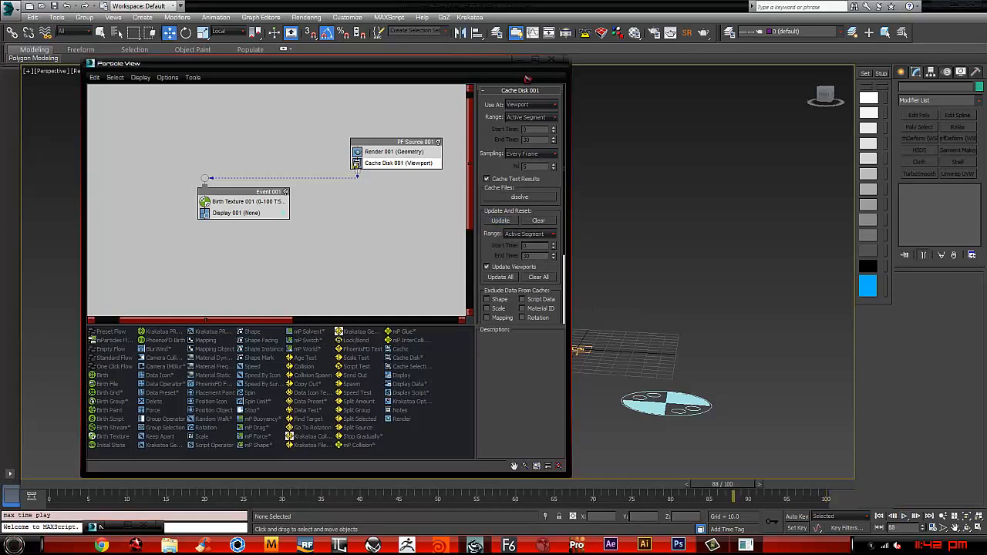
click(527, 64)
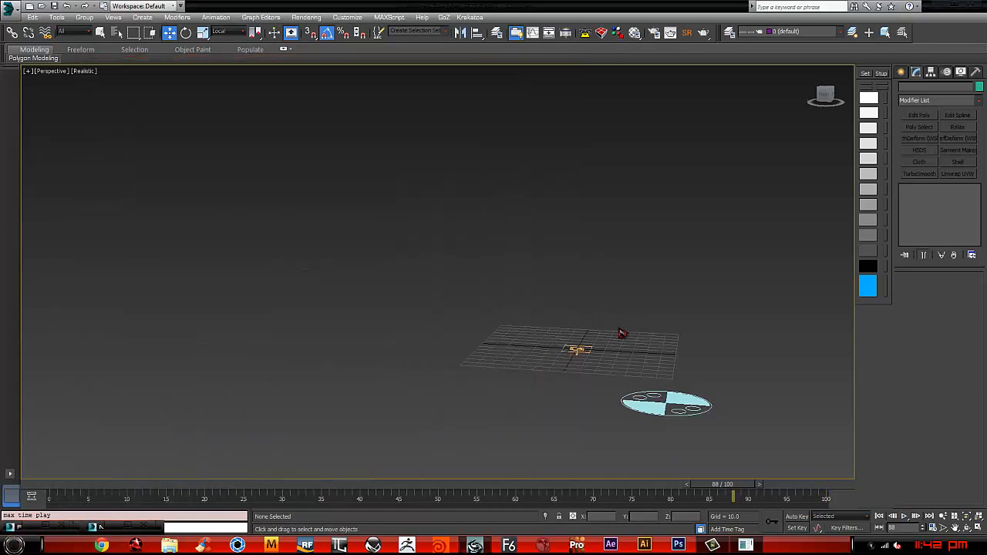
Step: Play the cached animation from frame 0 and inspect the 2013 text's dissolving edges
click(879, 516)
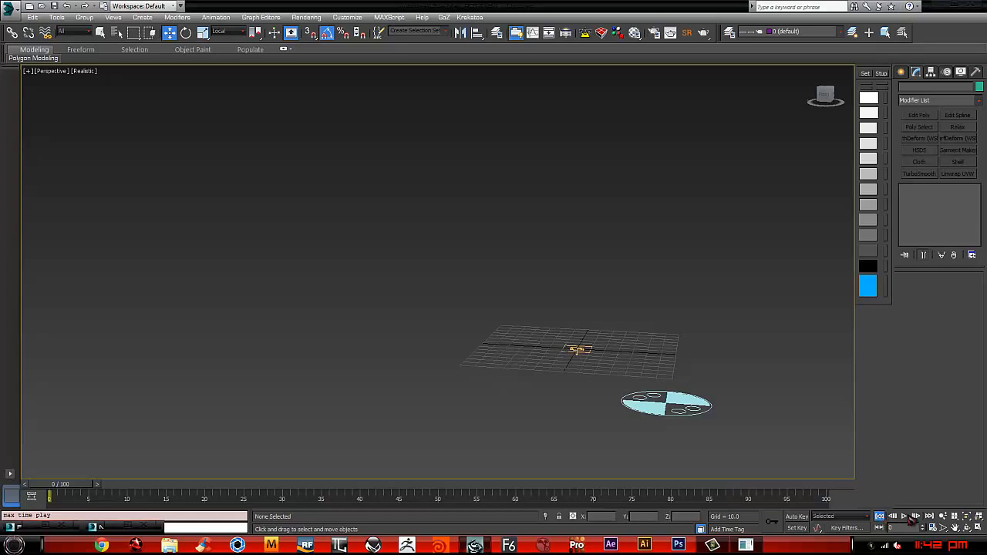
alt+middle_drag(568, 316, 522, 334)
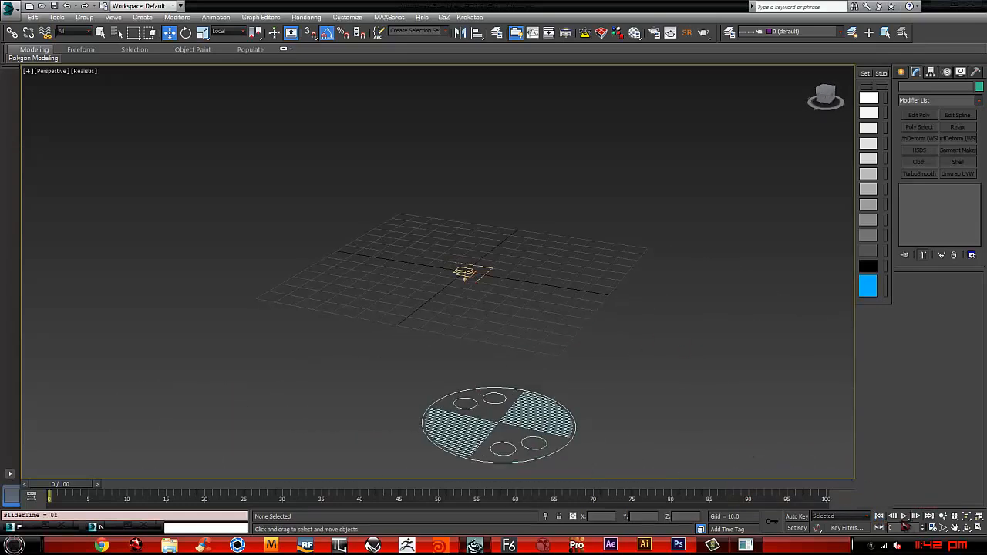
click(904, 516)
click(904, 516)
click(878, 516)
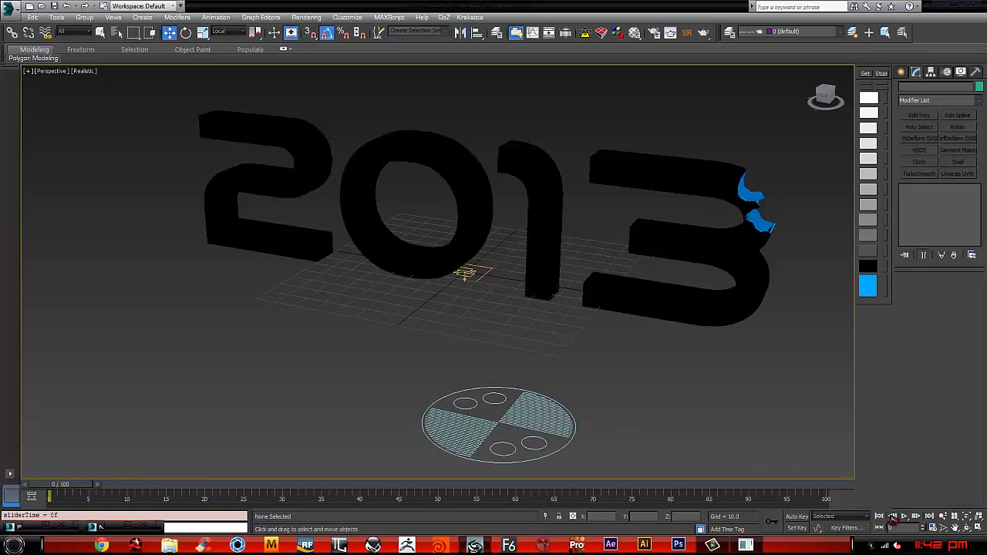
click(904, 516)
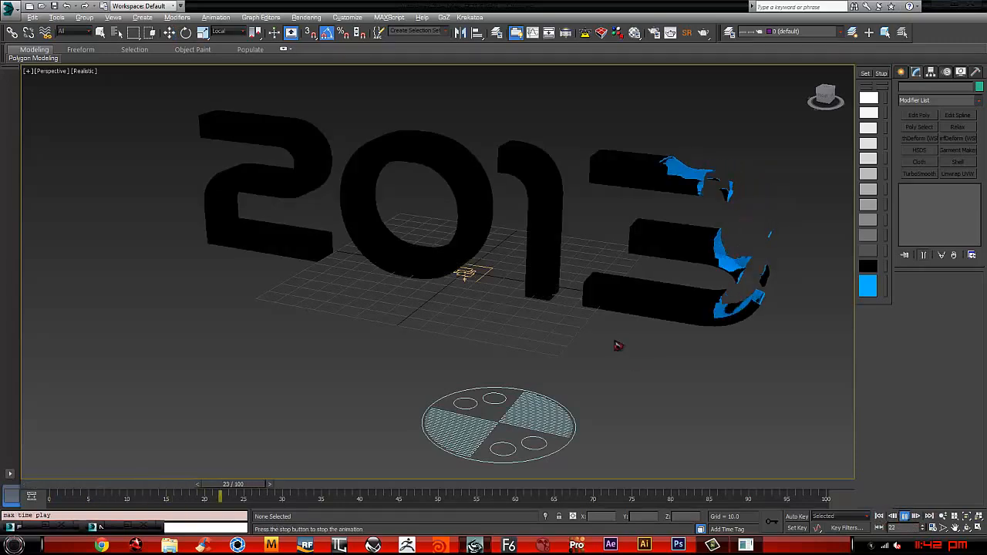
mouse_move(618, 346)
alt+middle_down()
mouse_move(641, 330)
mouse_move(591, 340)
mouse_move(611, 330)
alt+middle_up()
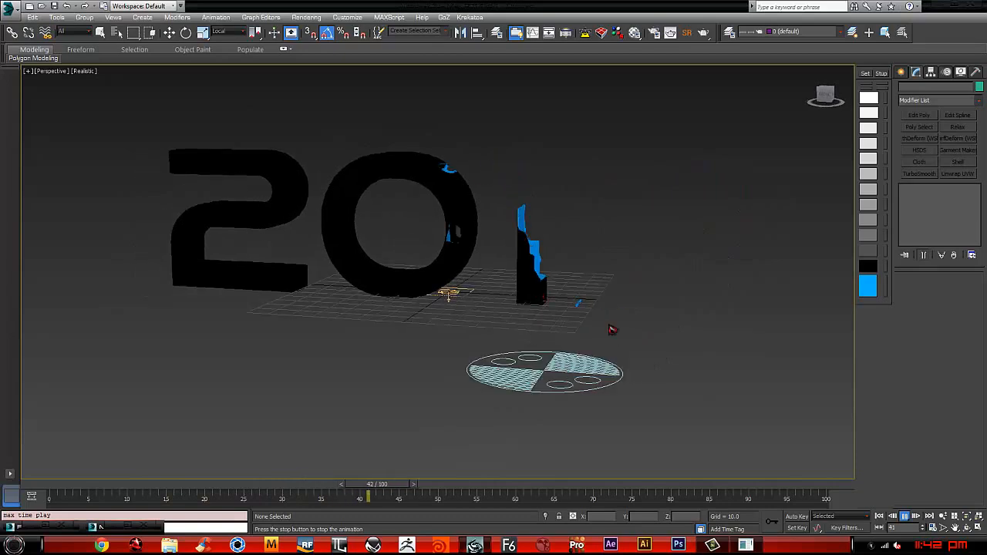
click(904, 515)
Step: Replay the dissolve from the first frame at a different viewing angle and return to frame 0
click(879, 517)
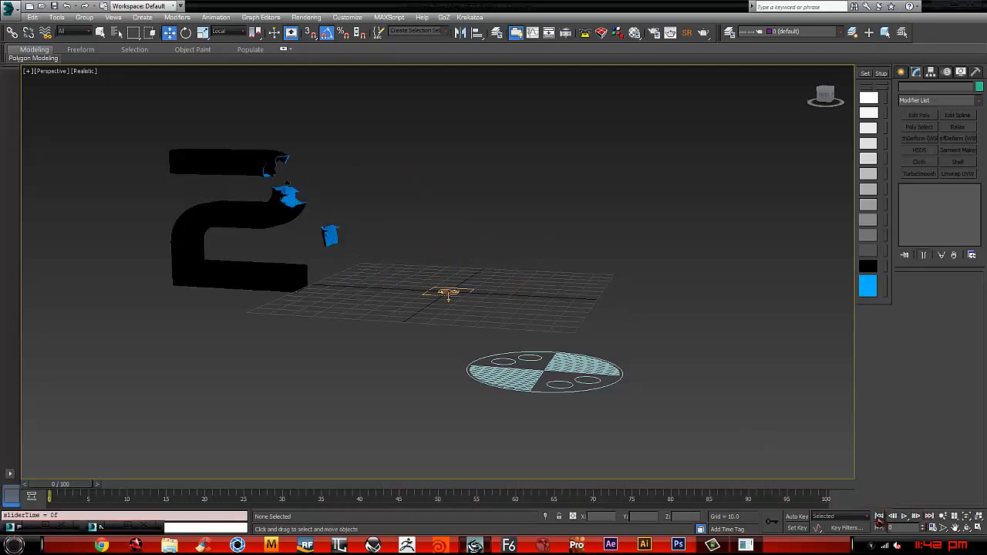
alt+middle_drag(408, 282, 446, 296)
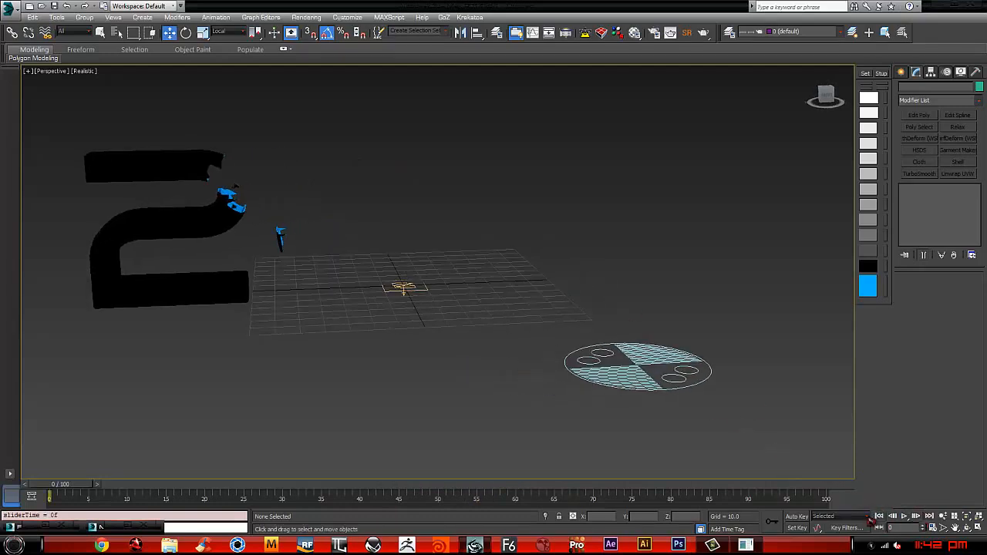
click(904, 516)
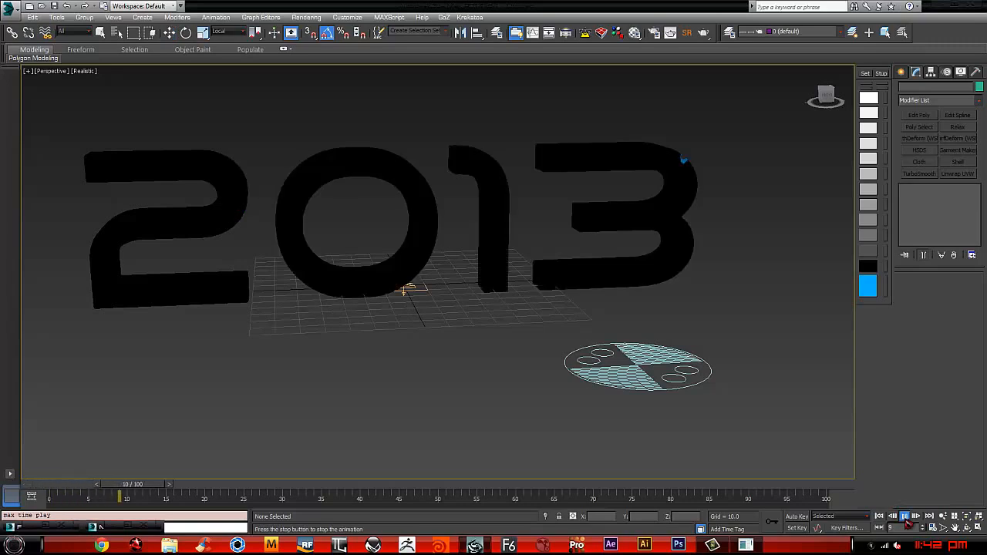
click(883, 517)
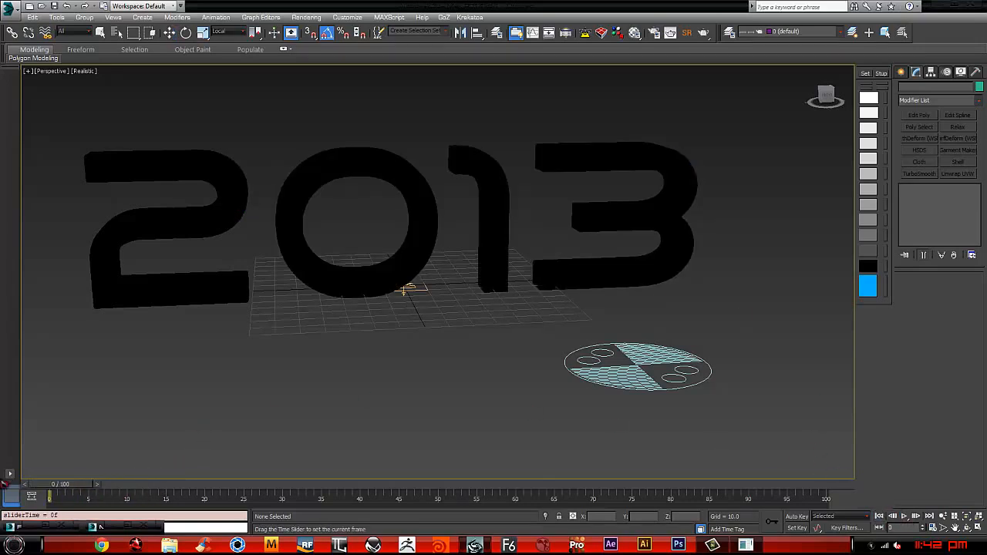
mouse_move(478, 320)
alt+middle_down()
mouse_move(442, 318)
mouse_move(476, 323)
mouse_move(477, 308)
alt+middle_up()
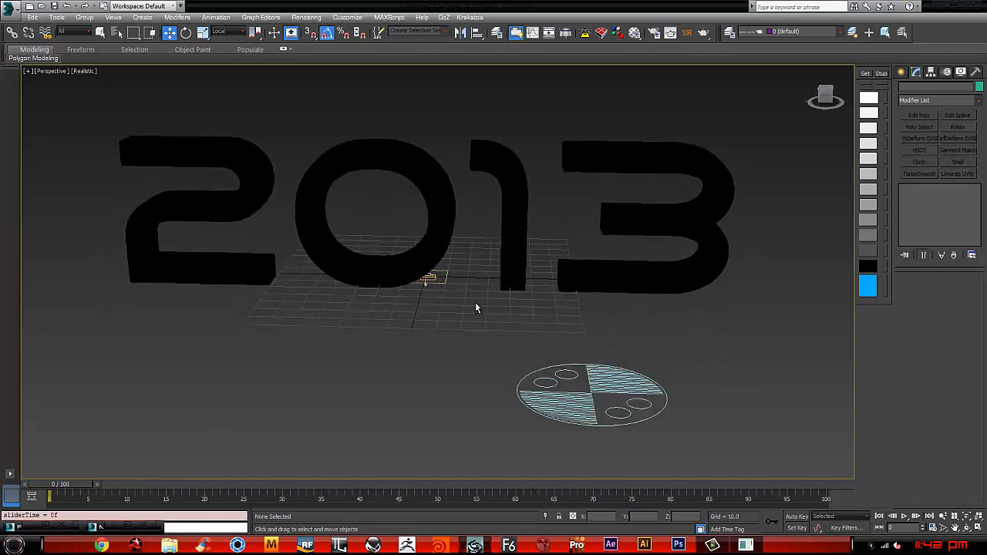
Step: Instance the 07 - Default material into sub-material ID 3 of the Multi/Sub-Object material and inspect the text's surfaces
key(m)
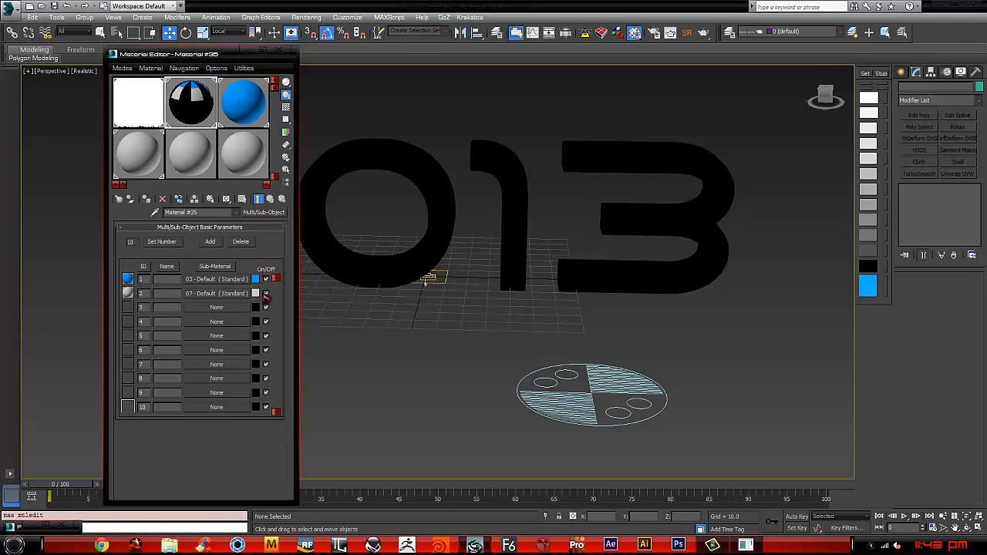
drag(205, 304, 216, 307)
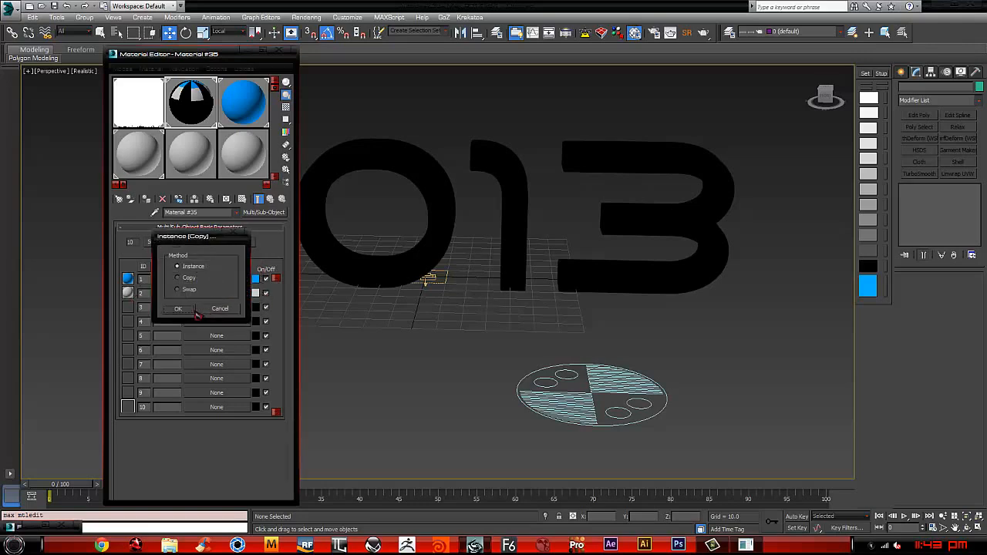
click(178, 308)
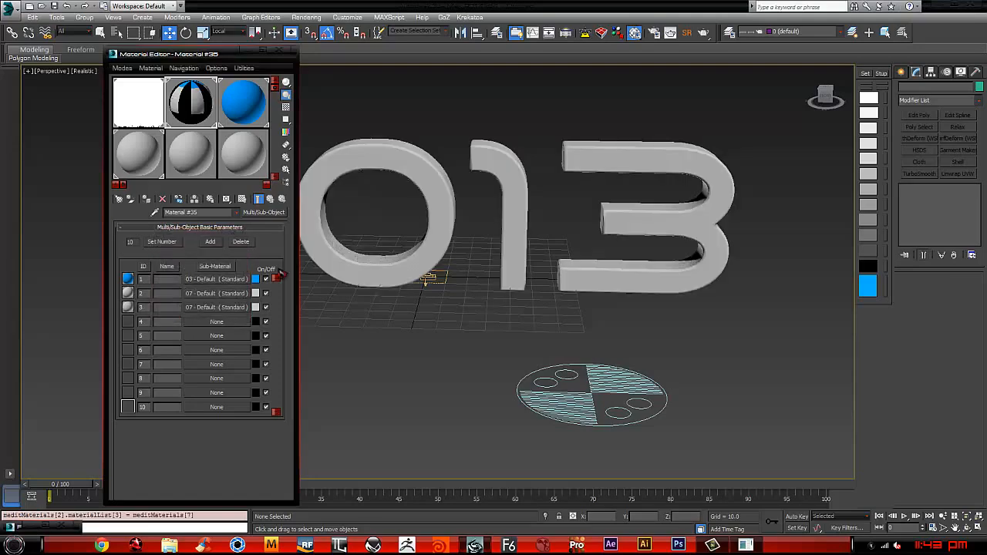
alt+middle_drag(564, 219, 528, 212)
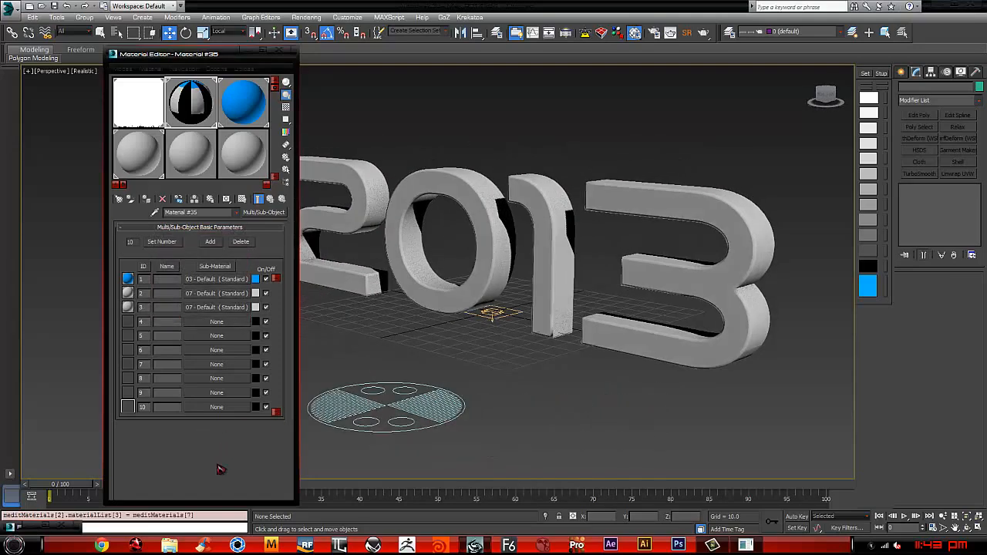
Step: At frame 23, set the 07 - Default sub-material's diffuse color to red 155, green 160, blue 17 and close the Material Editor
drag(216, 499, 216, 465)
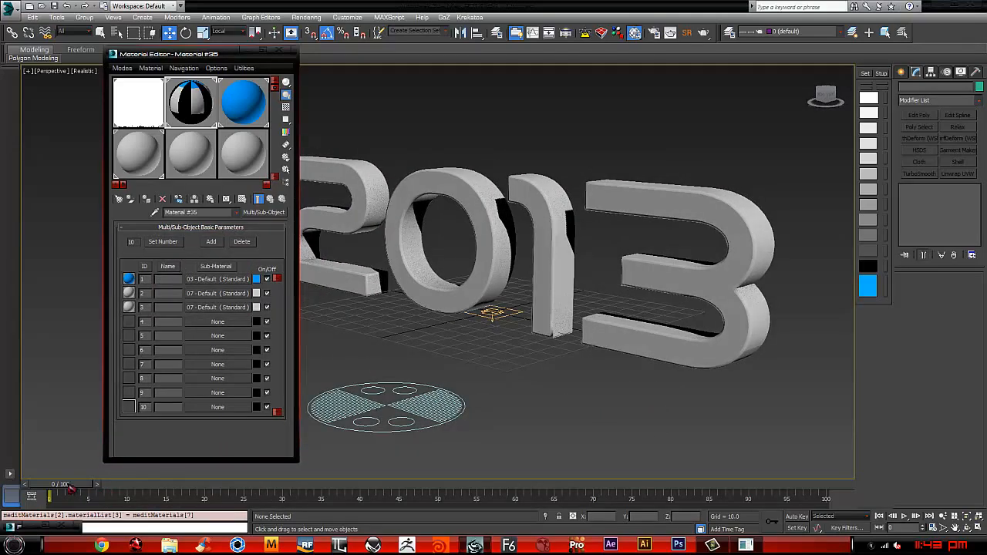
drag(69, 487, 252, 484)
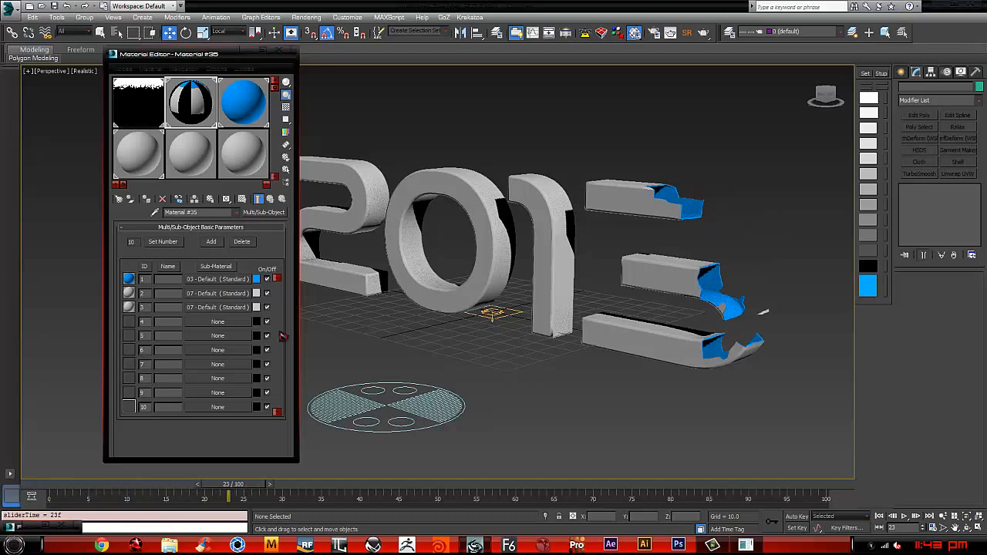
click(218, 293)
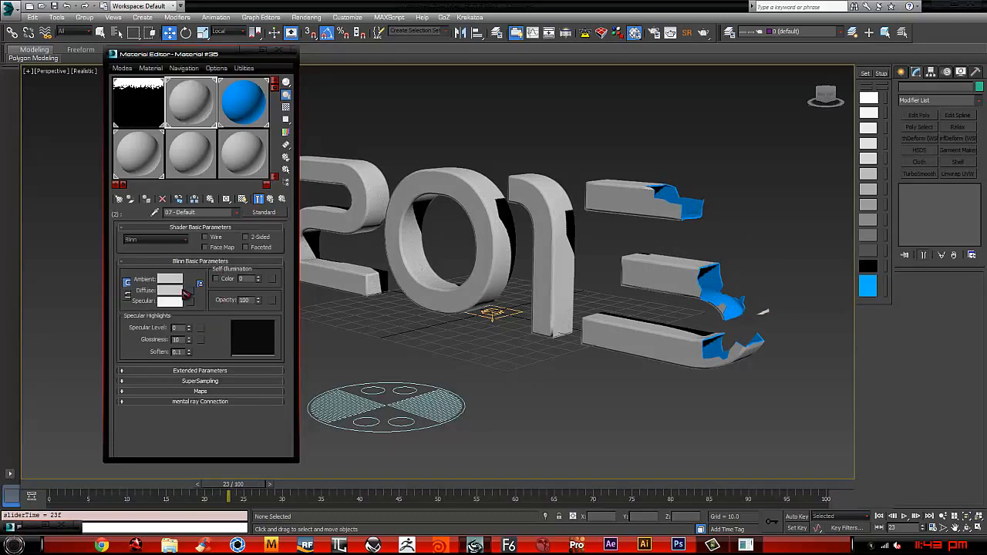
click(182, 291)
click(230, 81)
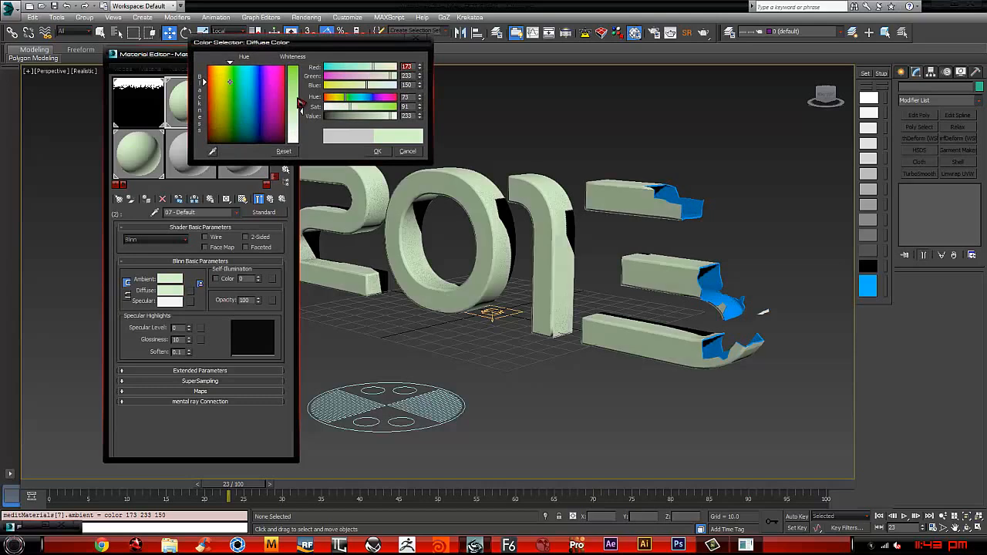
drag(301, 103, 302, 69)
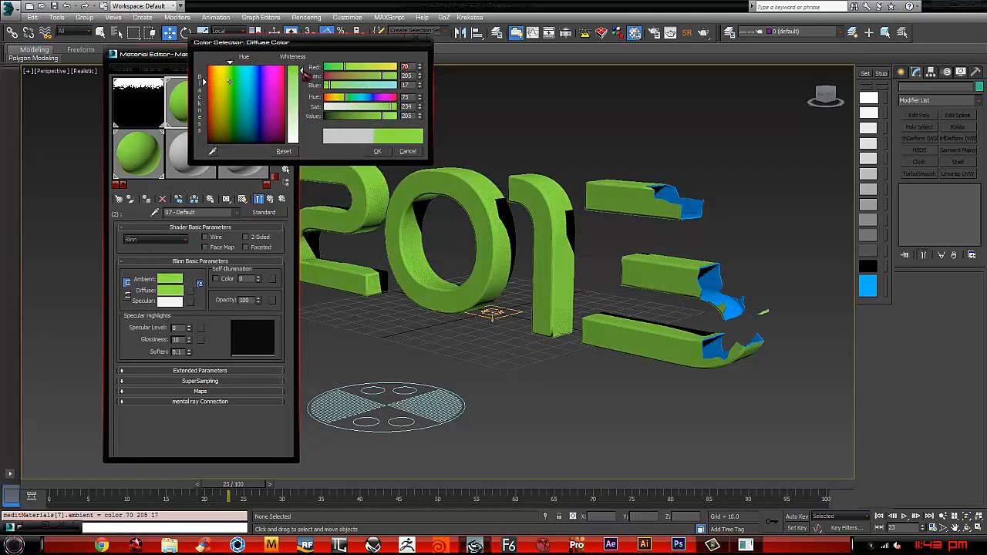
mouse_move(239, 89)
mouse_down()
mouse_move(237, 99)
mouse_move(221, 97)
mouse_up()
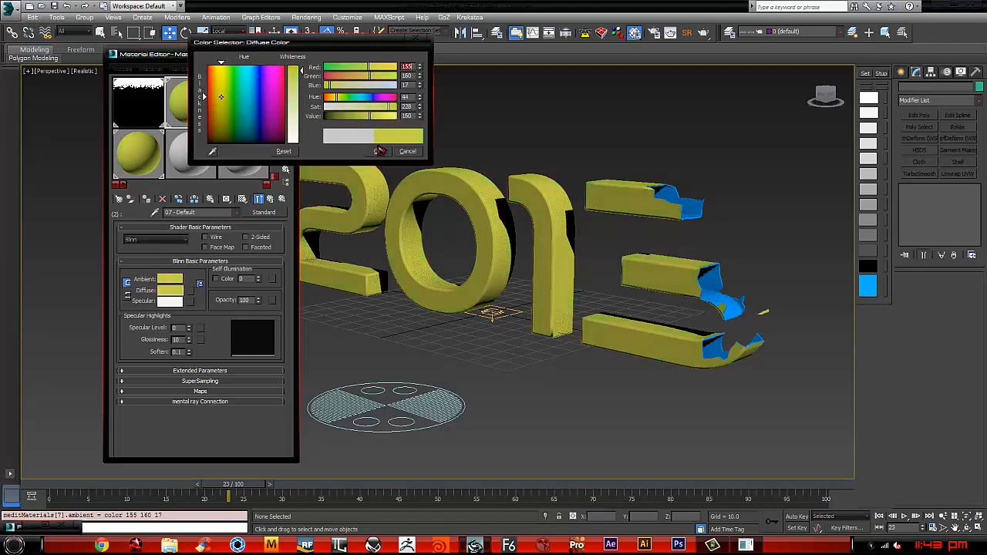
click(377, 151)
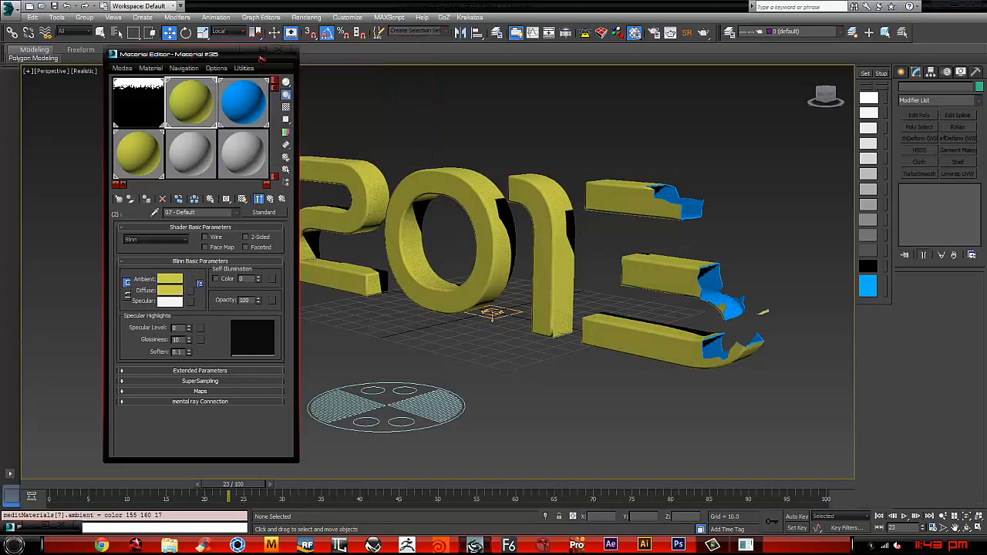
click(286, 56)
Step: Frame the whole 2013 text at an angle in the Perspective view and return the animation to frame 0
key(t)
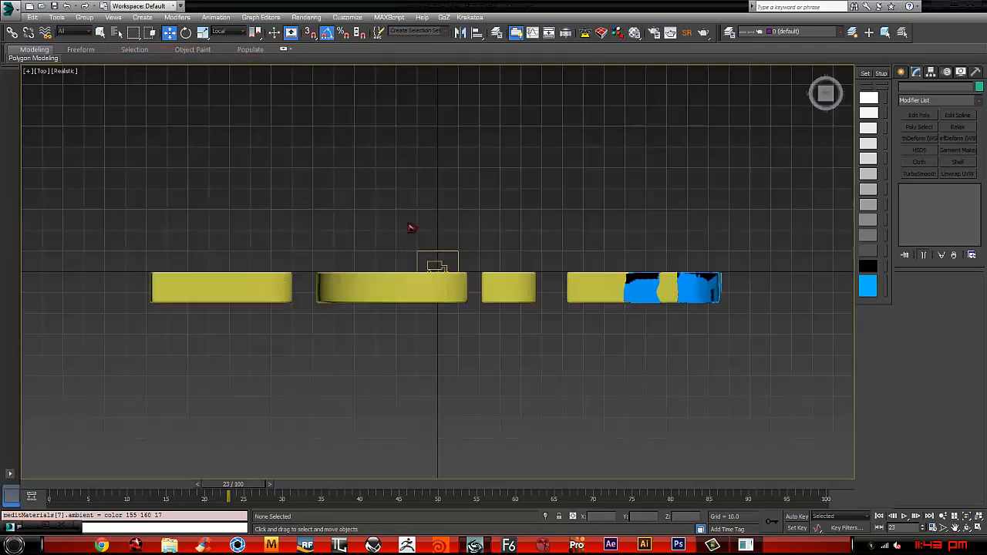
scroll(387, 199, up, 6)
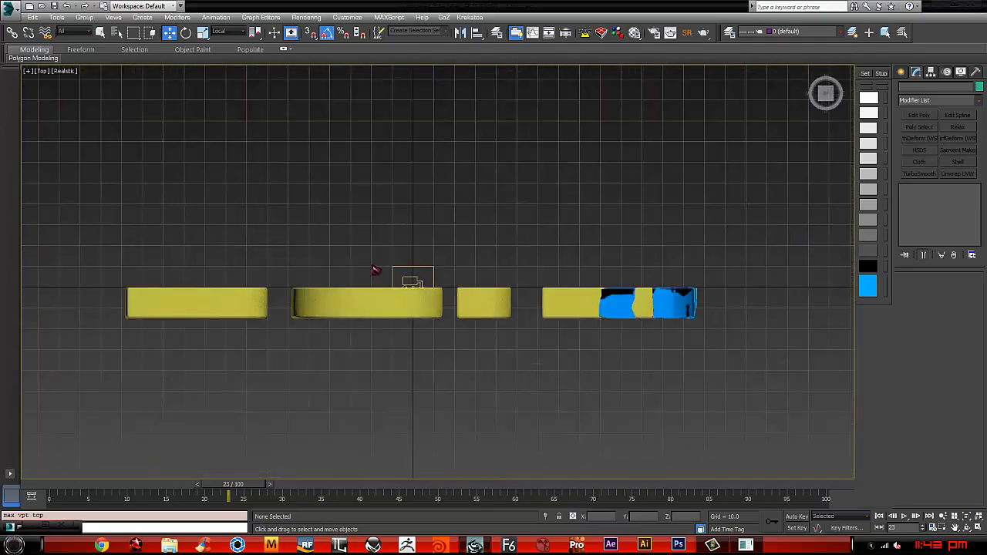
key(p)
alt+middle_drag(375, 310, 457, 335)
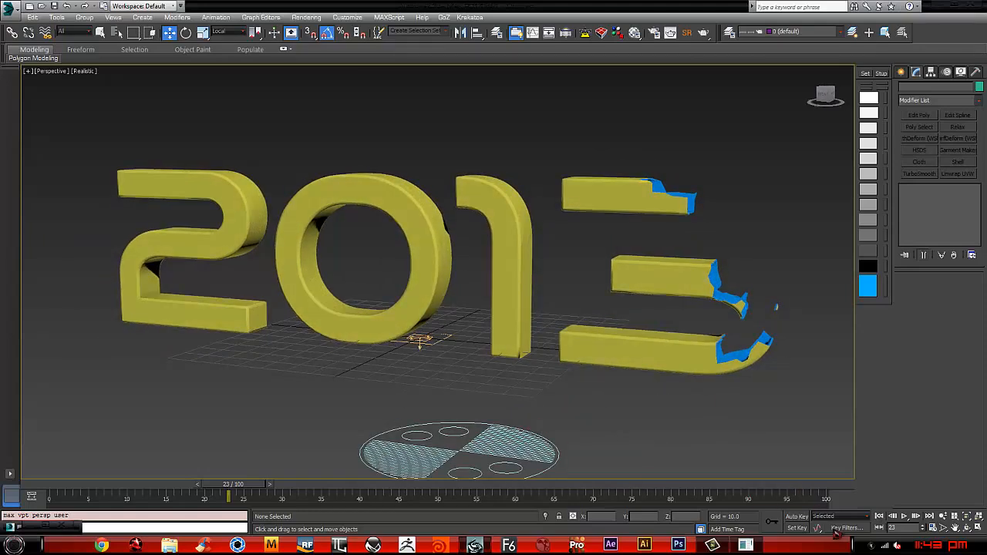
click(879, 516)
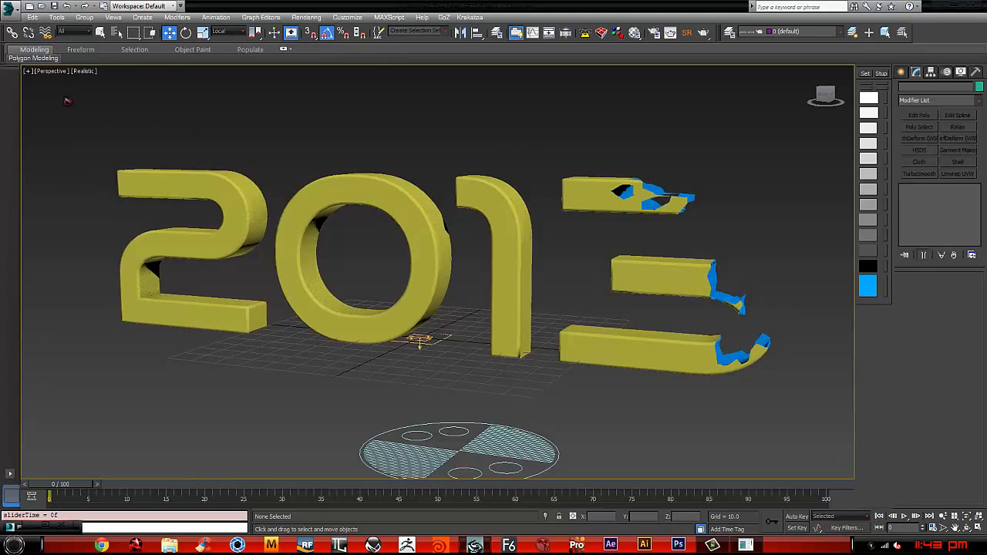
click(56, 71)
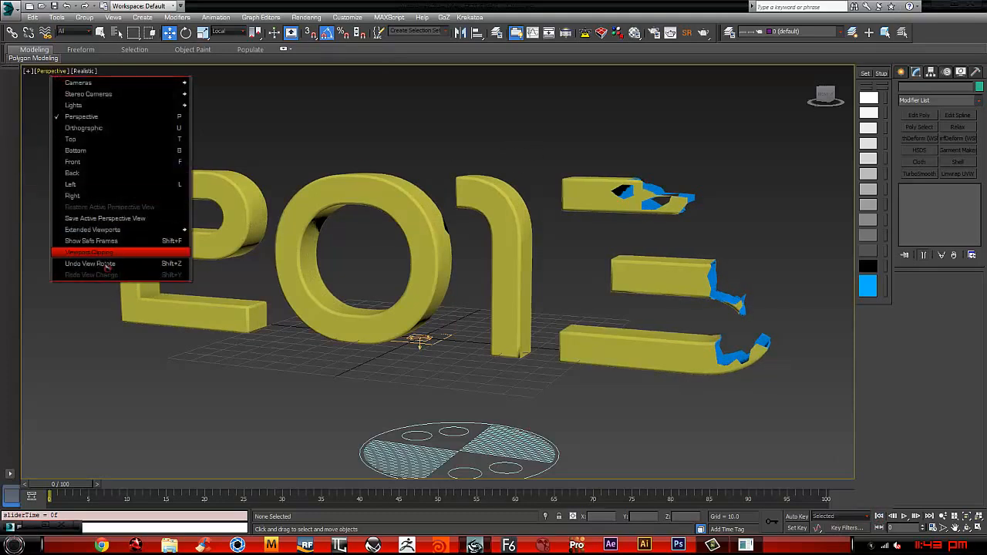
click(28, 71)
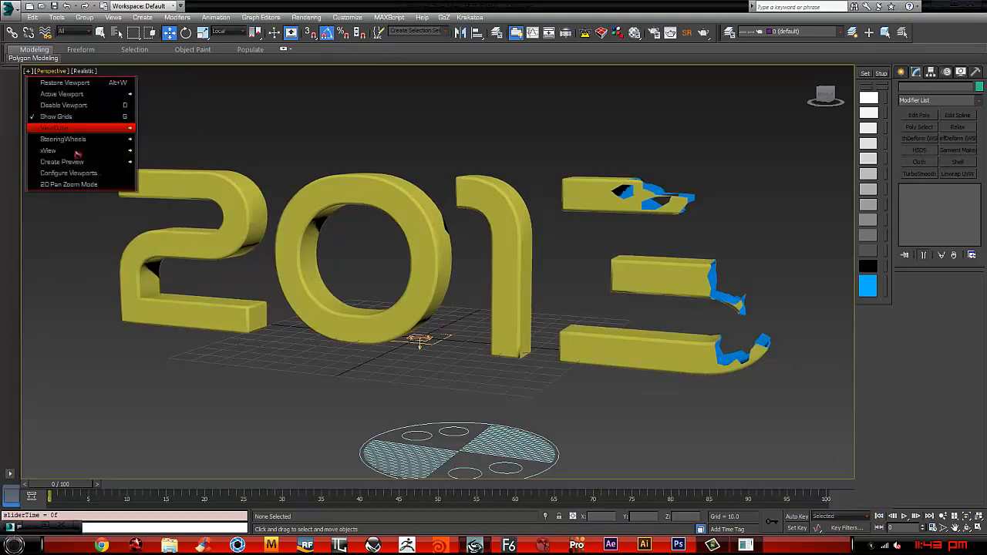
mouse_move(75, 162)
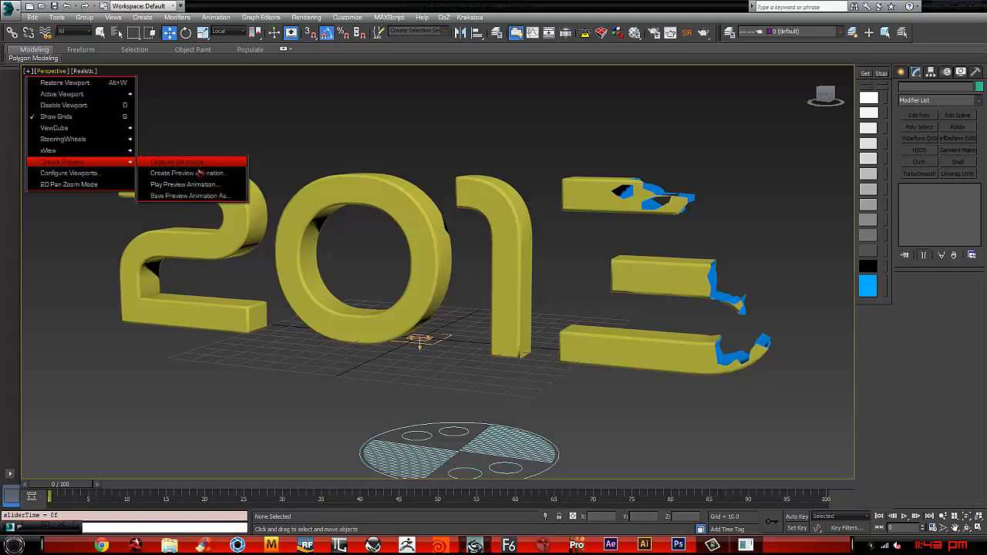
click(205, 186)
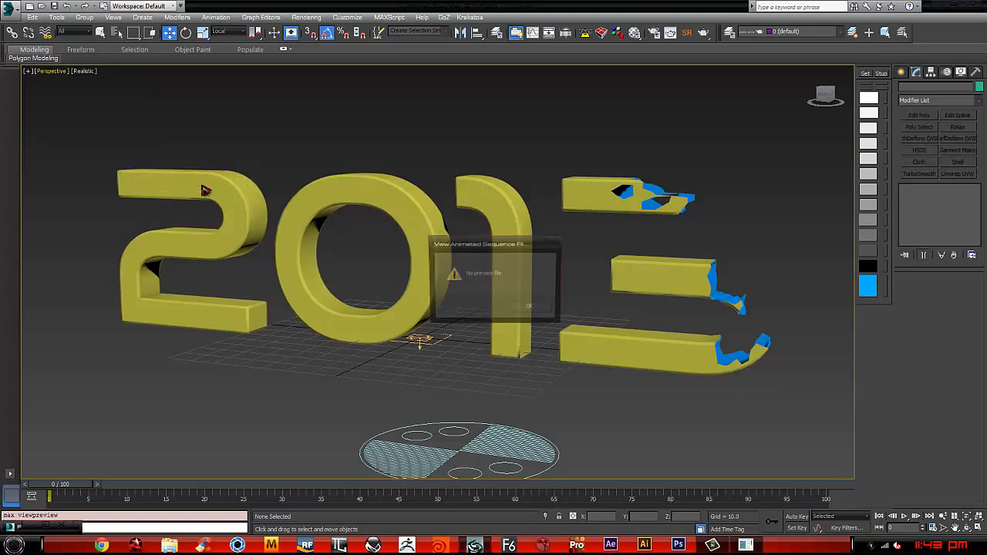
click(528, 305)
Step: Create an AVI preview animation of the active time segment from the Perspective viewport at 168 percent of output, and watch it
mouse_move(34, 58)
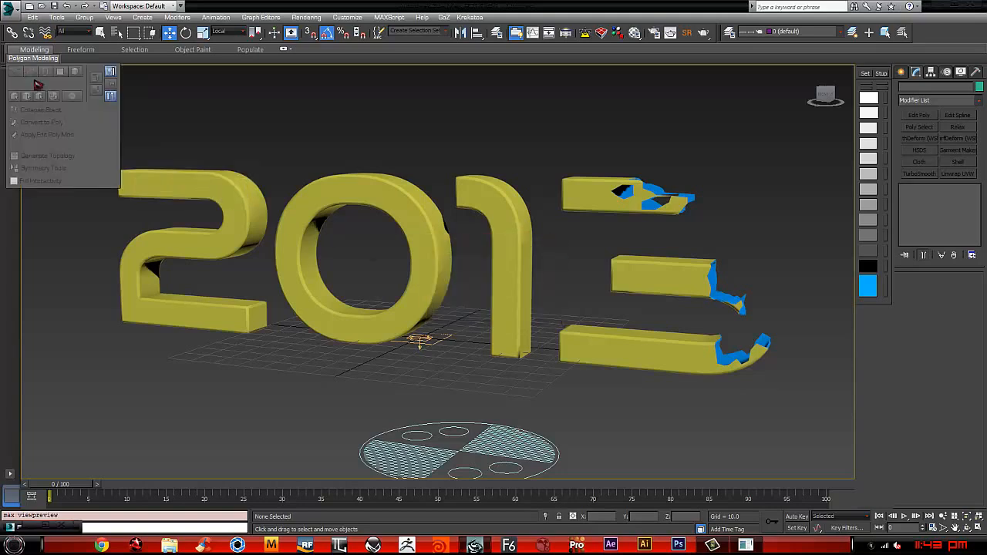
click(28, 71)
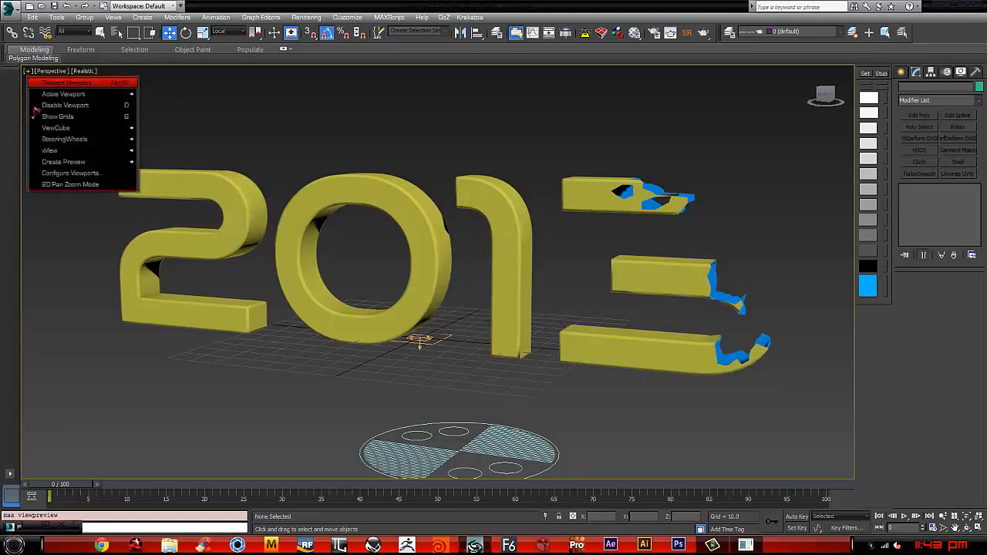
mouse_move(93, 163)
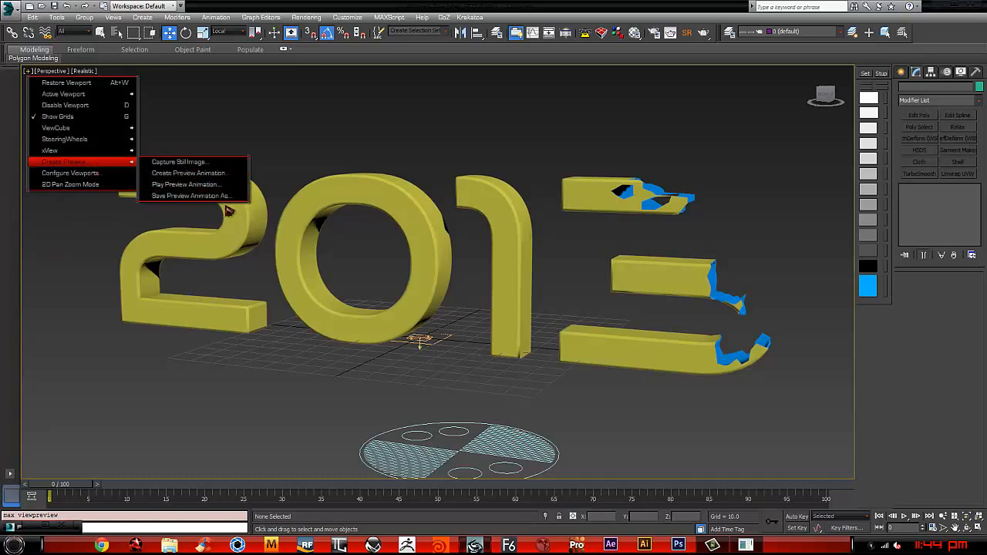
click(212, 175)
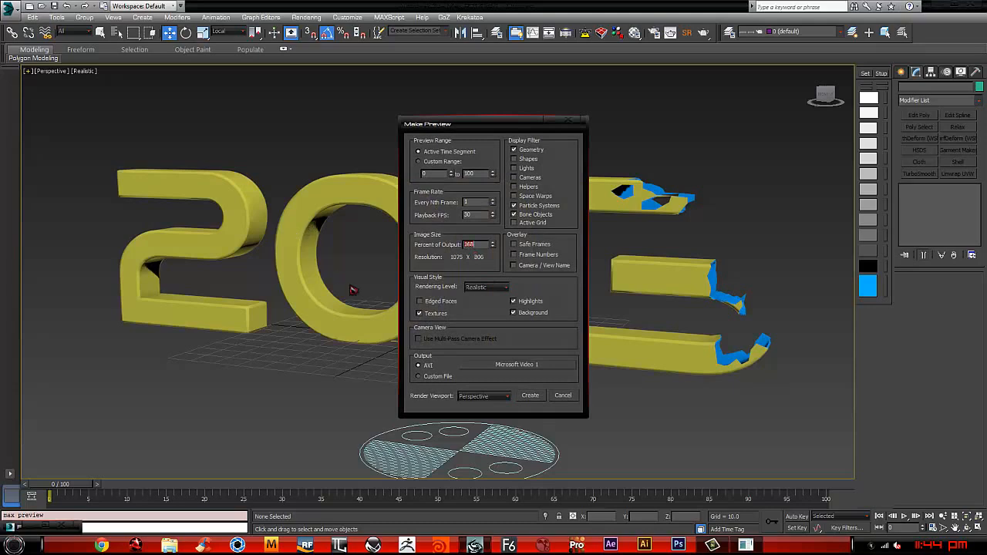
click(531, 396)
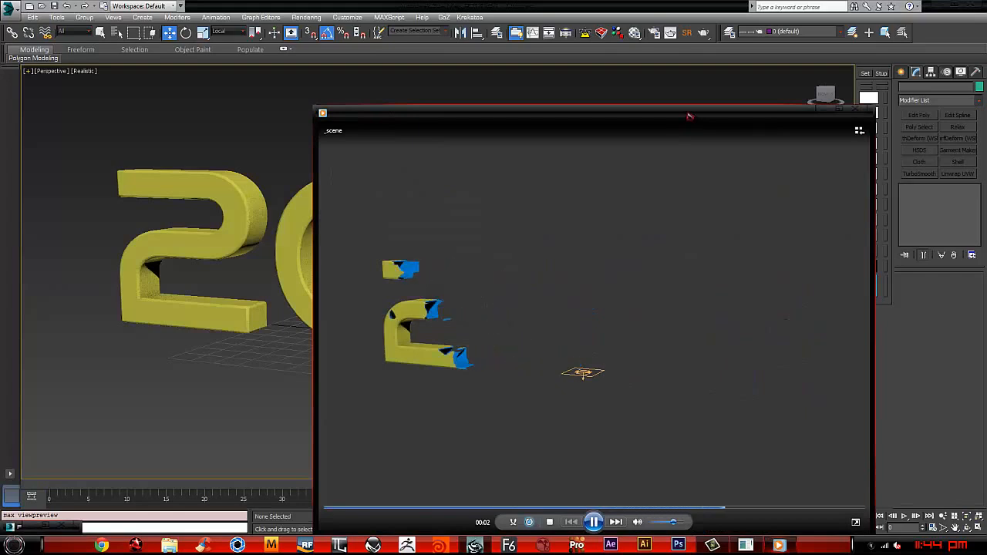
drag(690, 116, 499, 66)
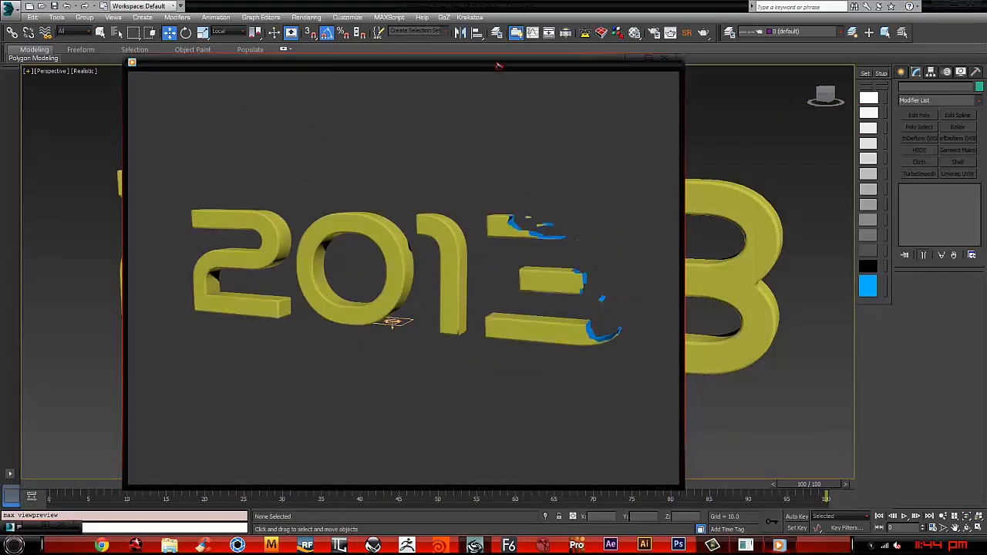